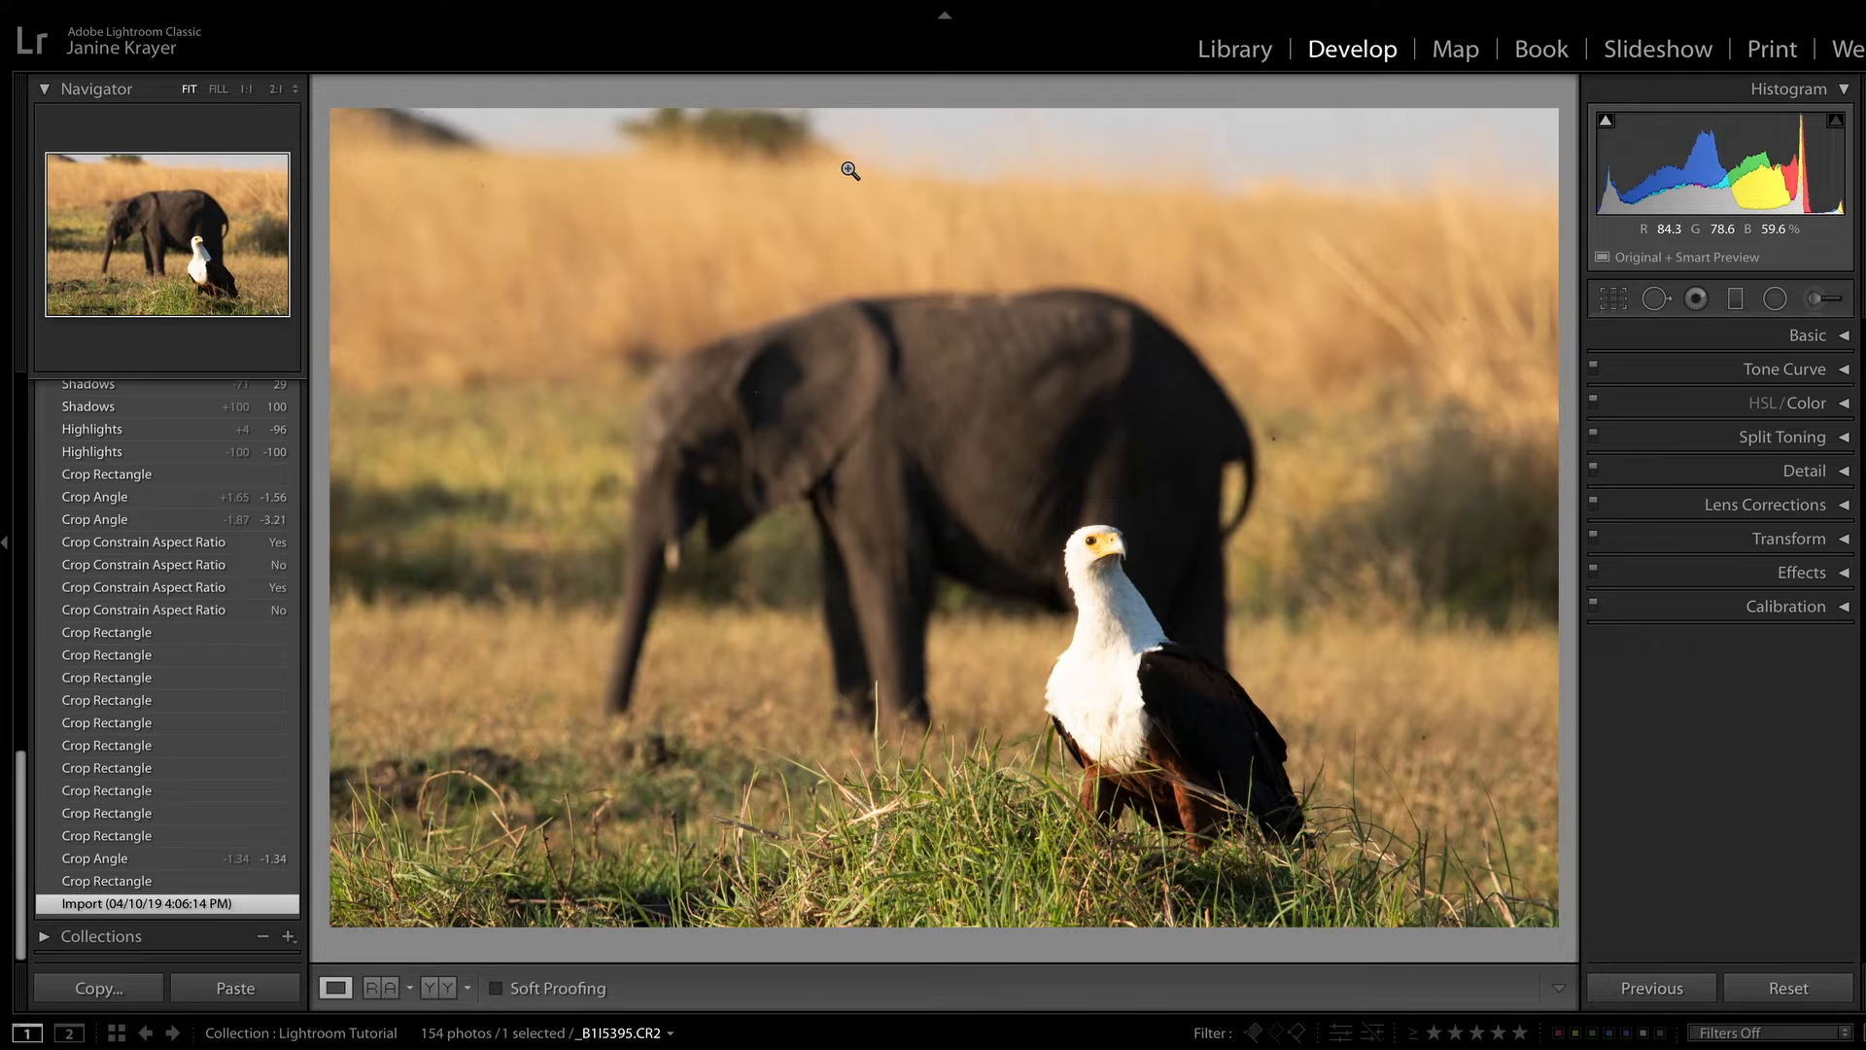
Activate the Crop & Straighten tool and rotate the photo slightly from the frame's upper-right corner, to an angle of -0.09
left_click(1614, 301)
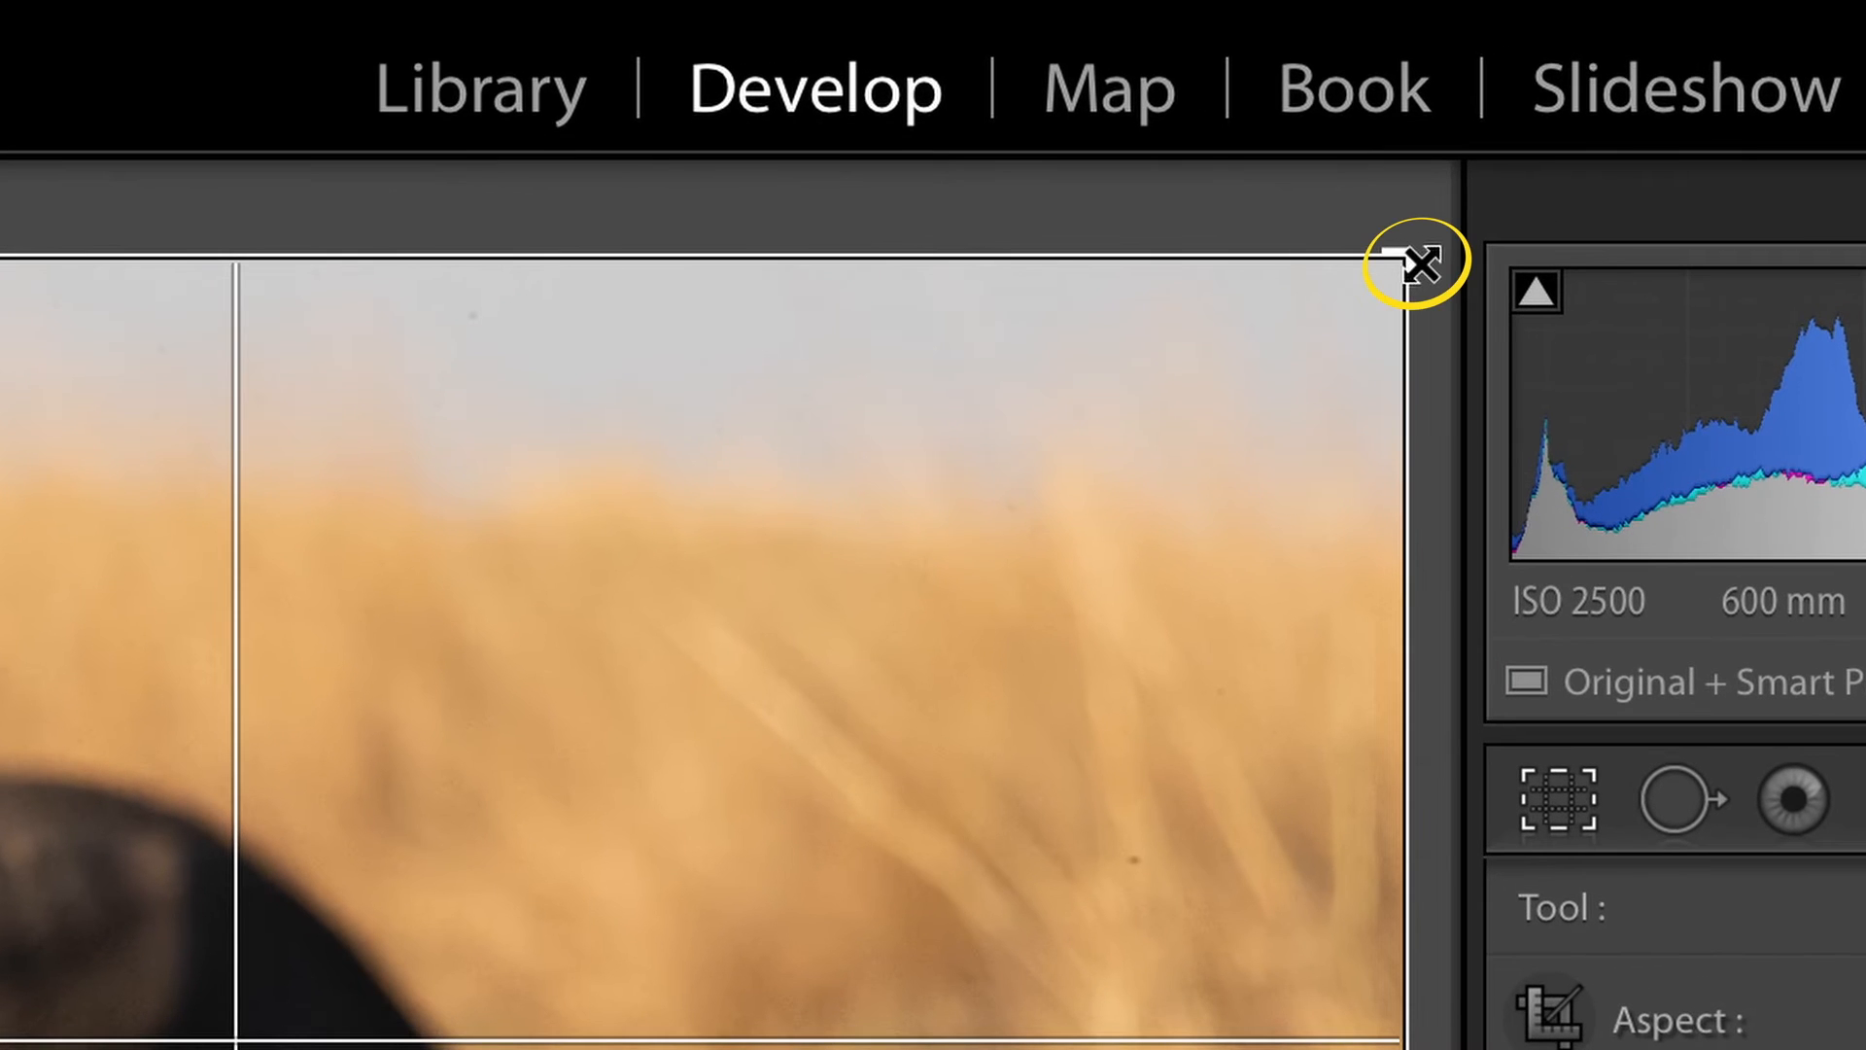
left_click_drag(1479, 194, 1471, 203)
left_click_drag(1401, 273, 1508, 254)
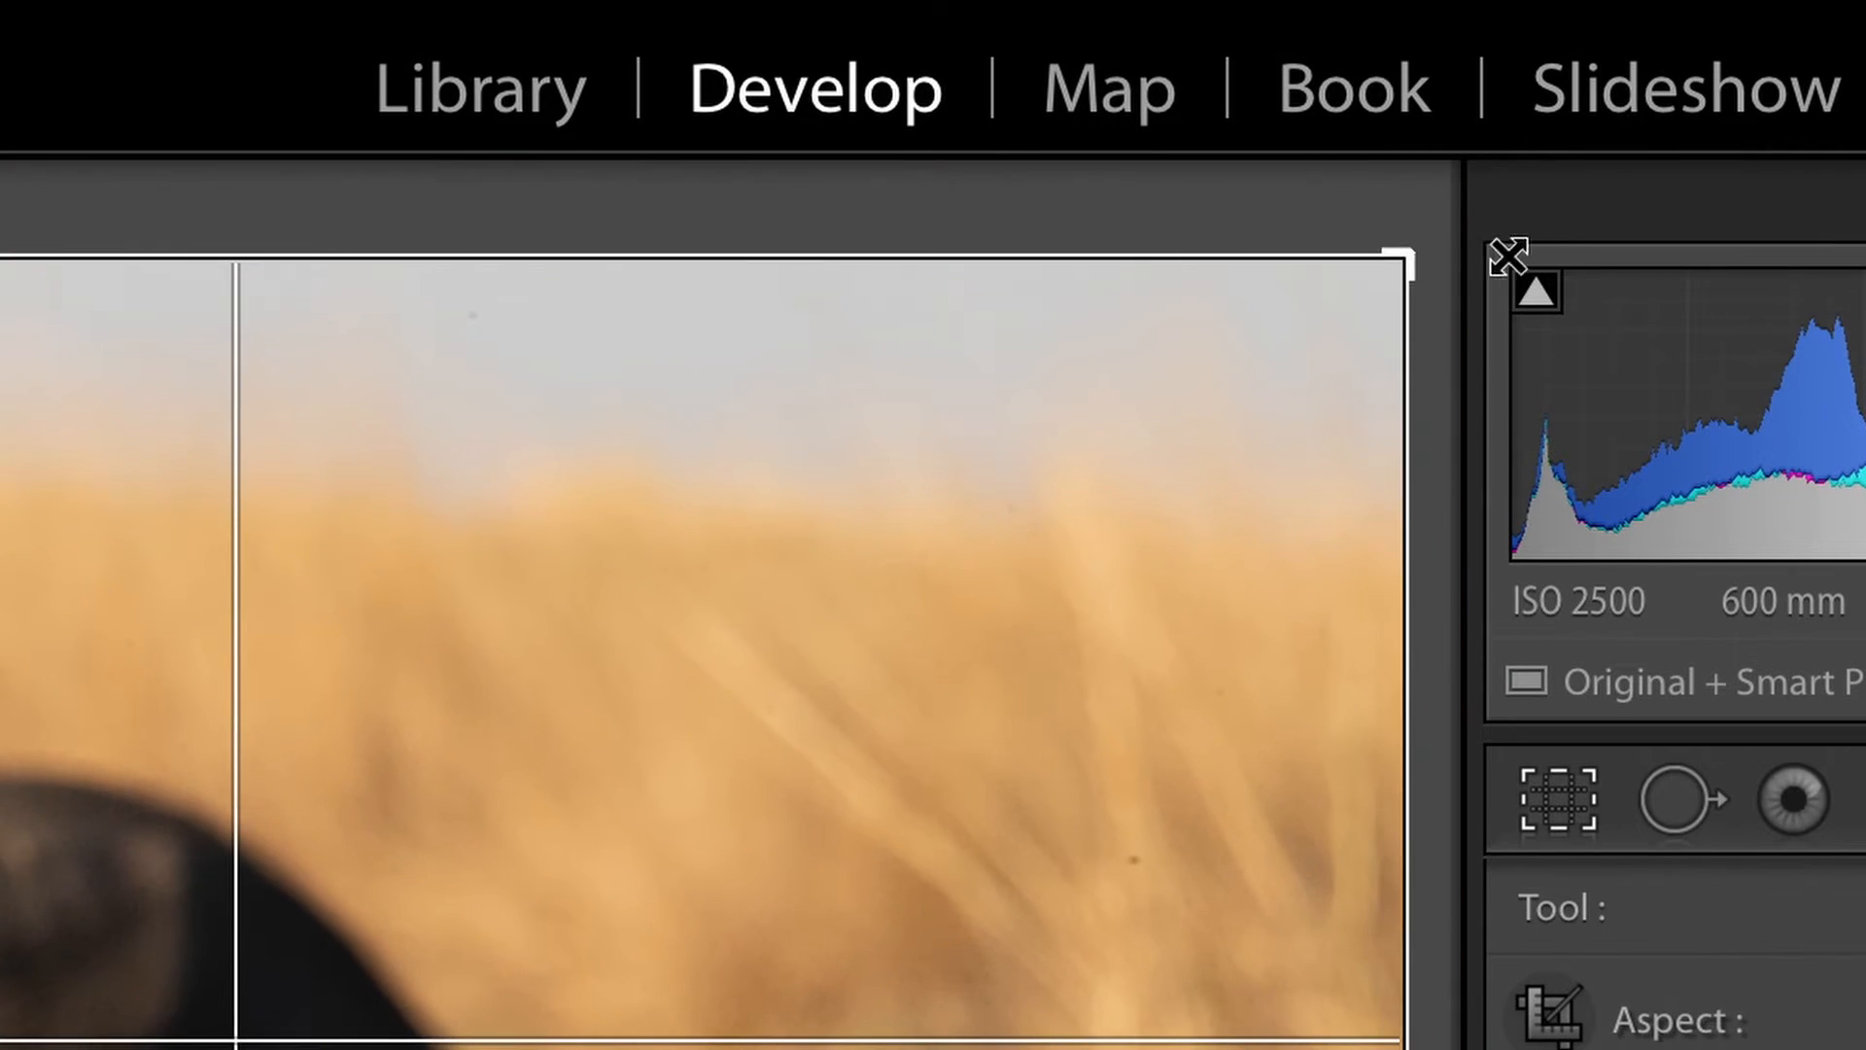
left_click(1435, 242)
mouse_move(1435, 243)
left_mouse_down()
mouse_move(1425, 188)
mouse_move(1439, 251)
mouse_move(1437, 234)
left_mouse_up()
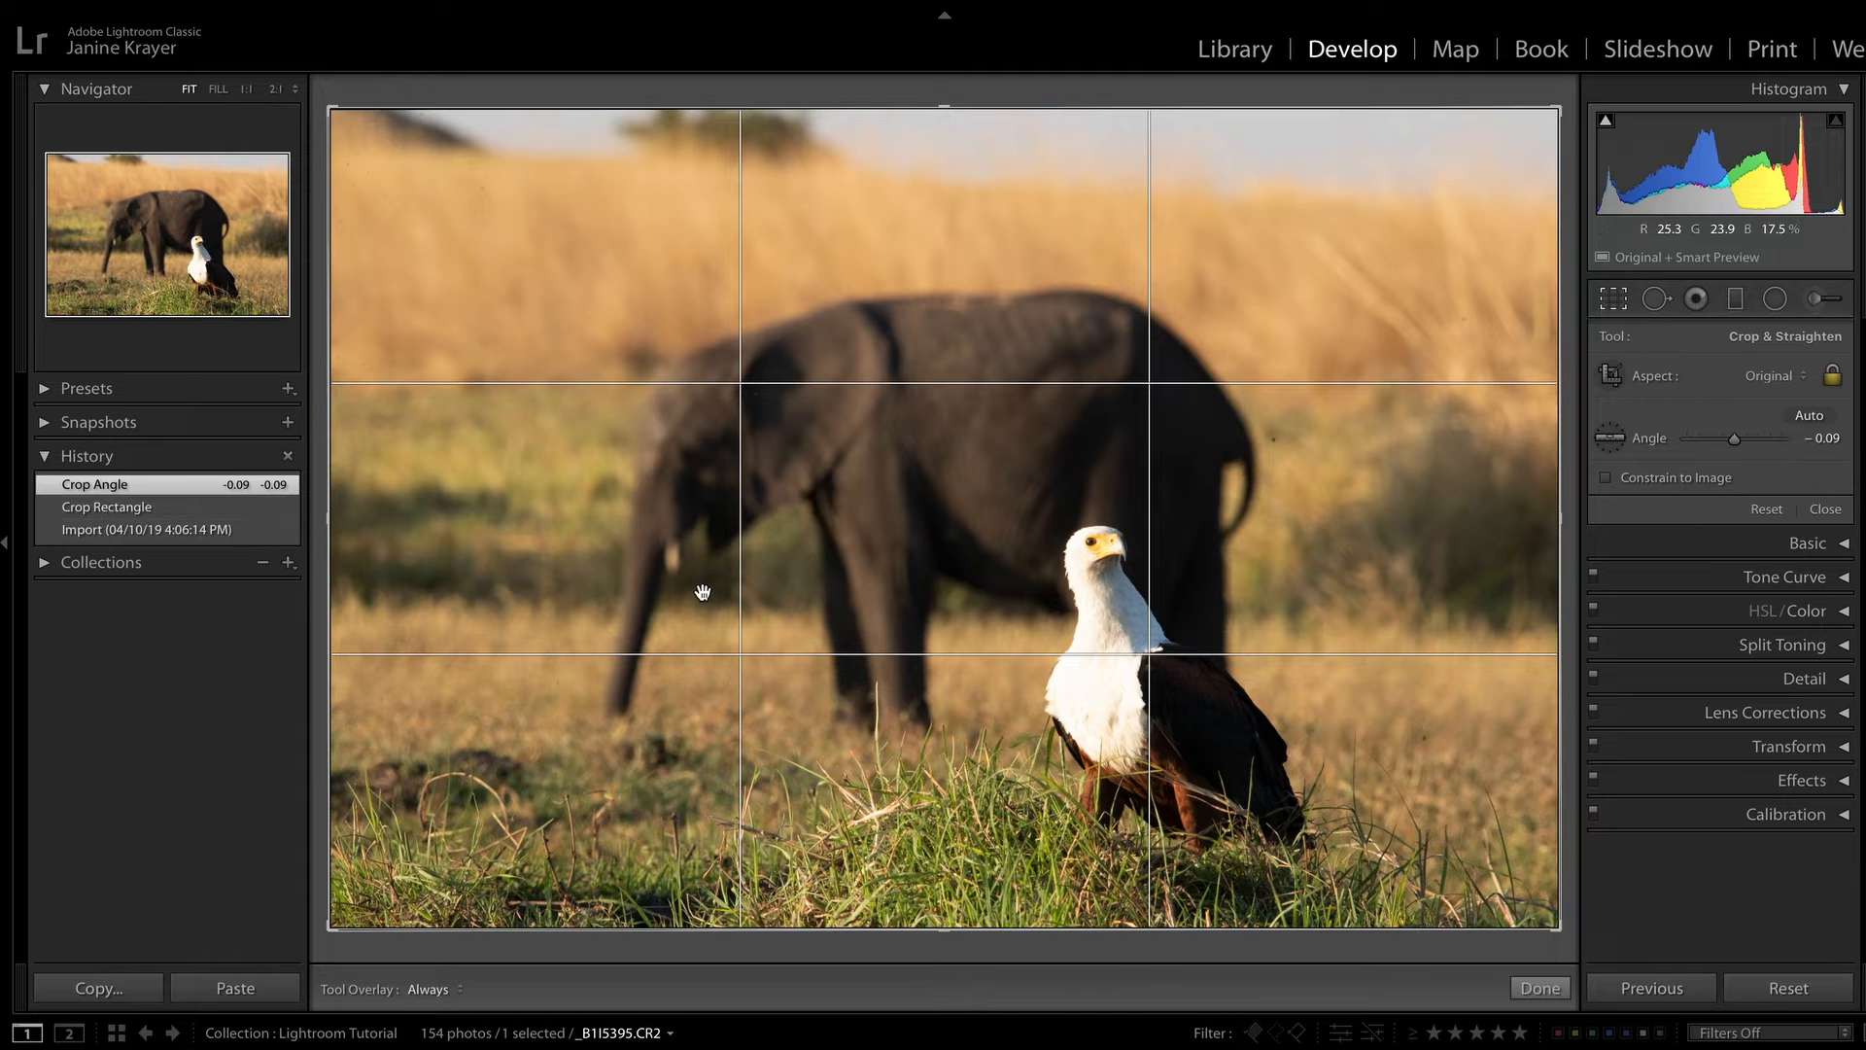
Try a smaller crop from the corner and switch the crop frame to portrait orientation and back to landscape
left_click_drag(1567, 115, 1408, 321)
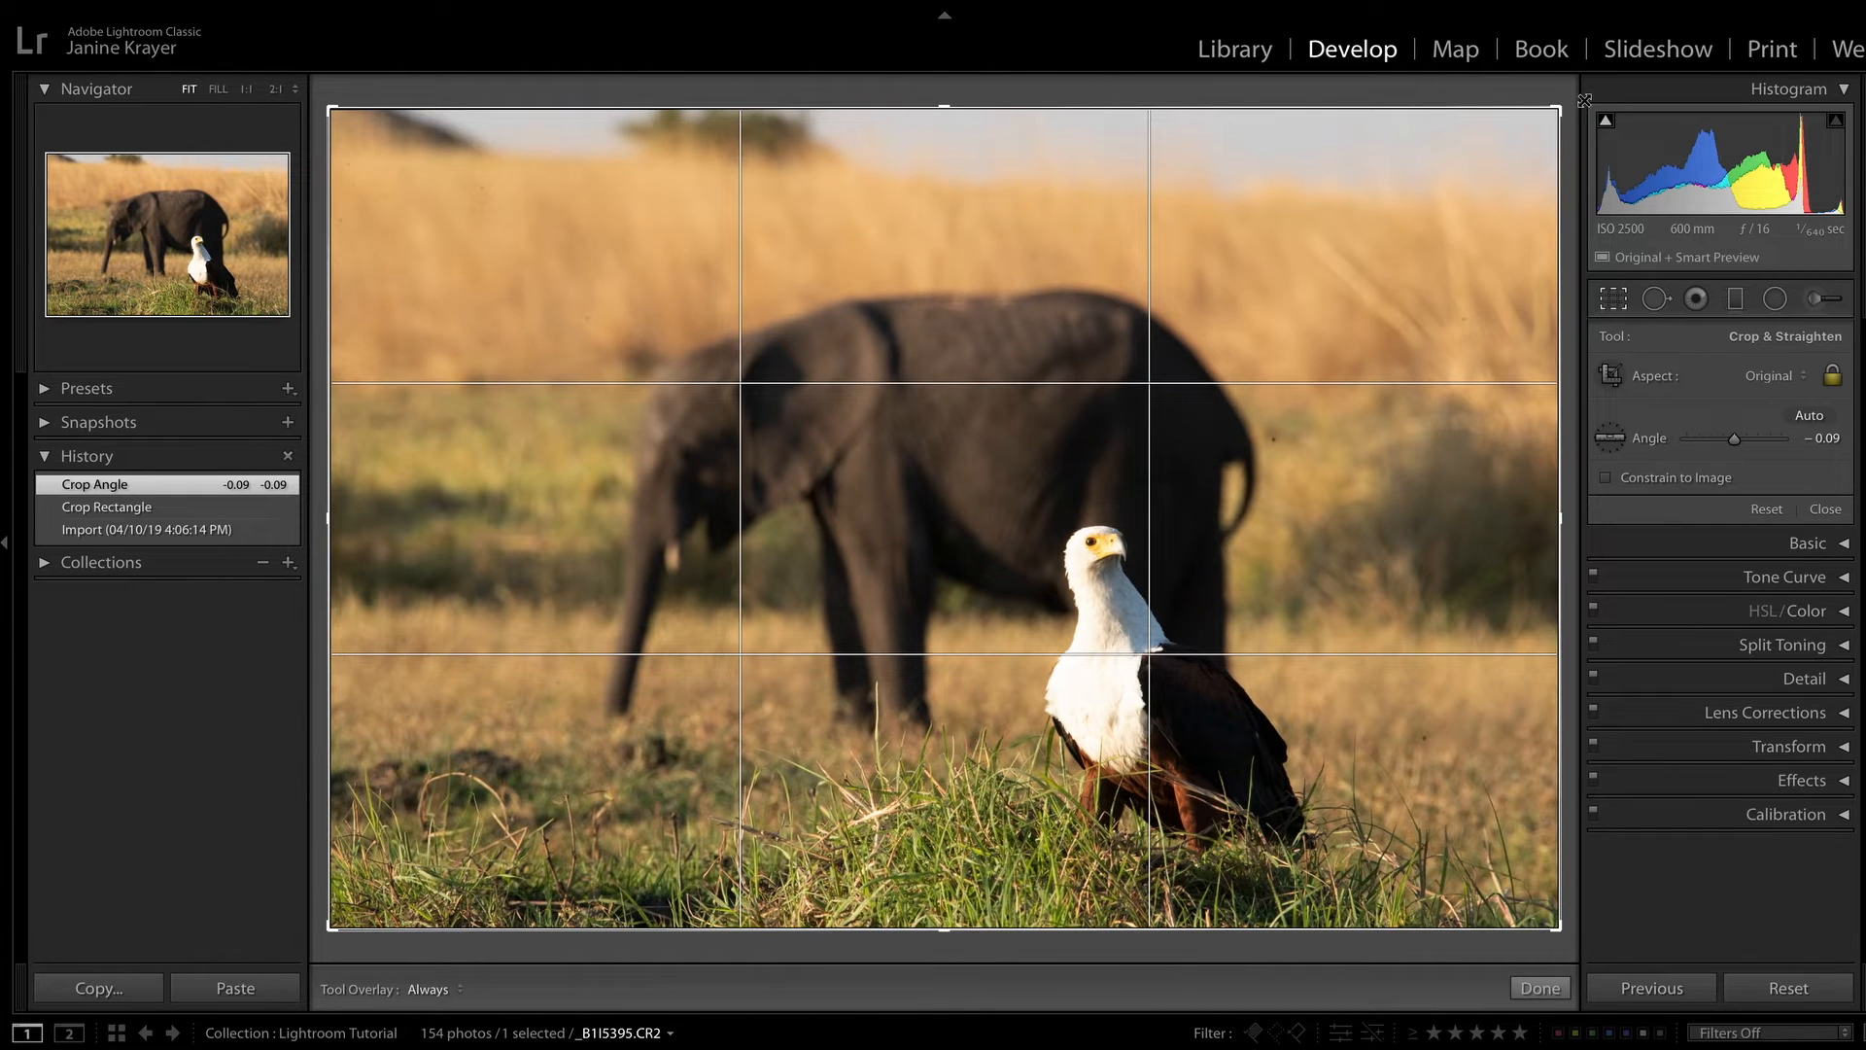
left_click_drag(1585, 100, 1488, 131)
key("x")
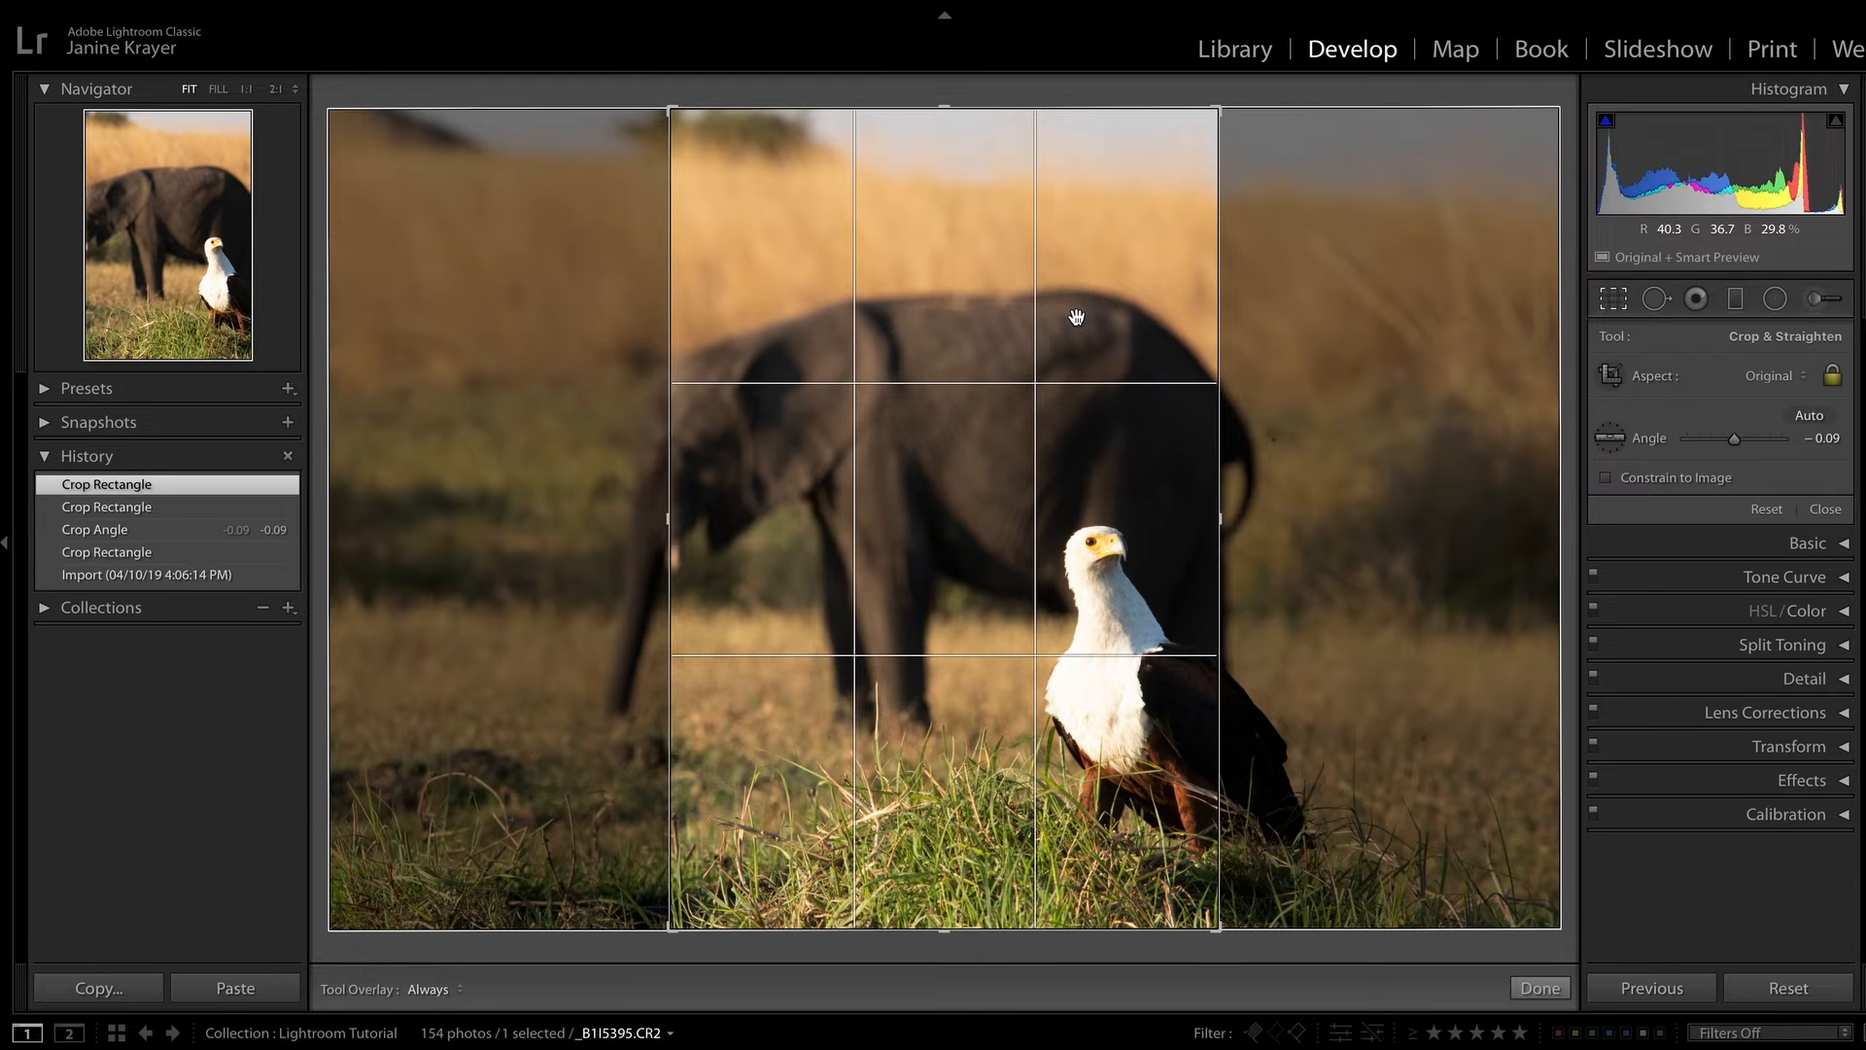
key("x")
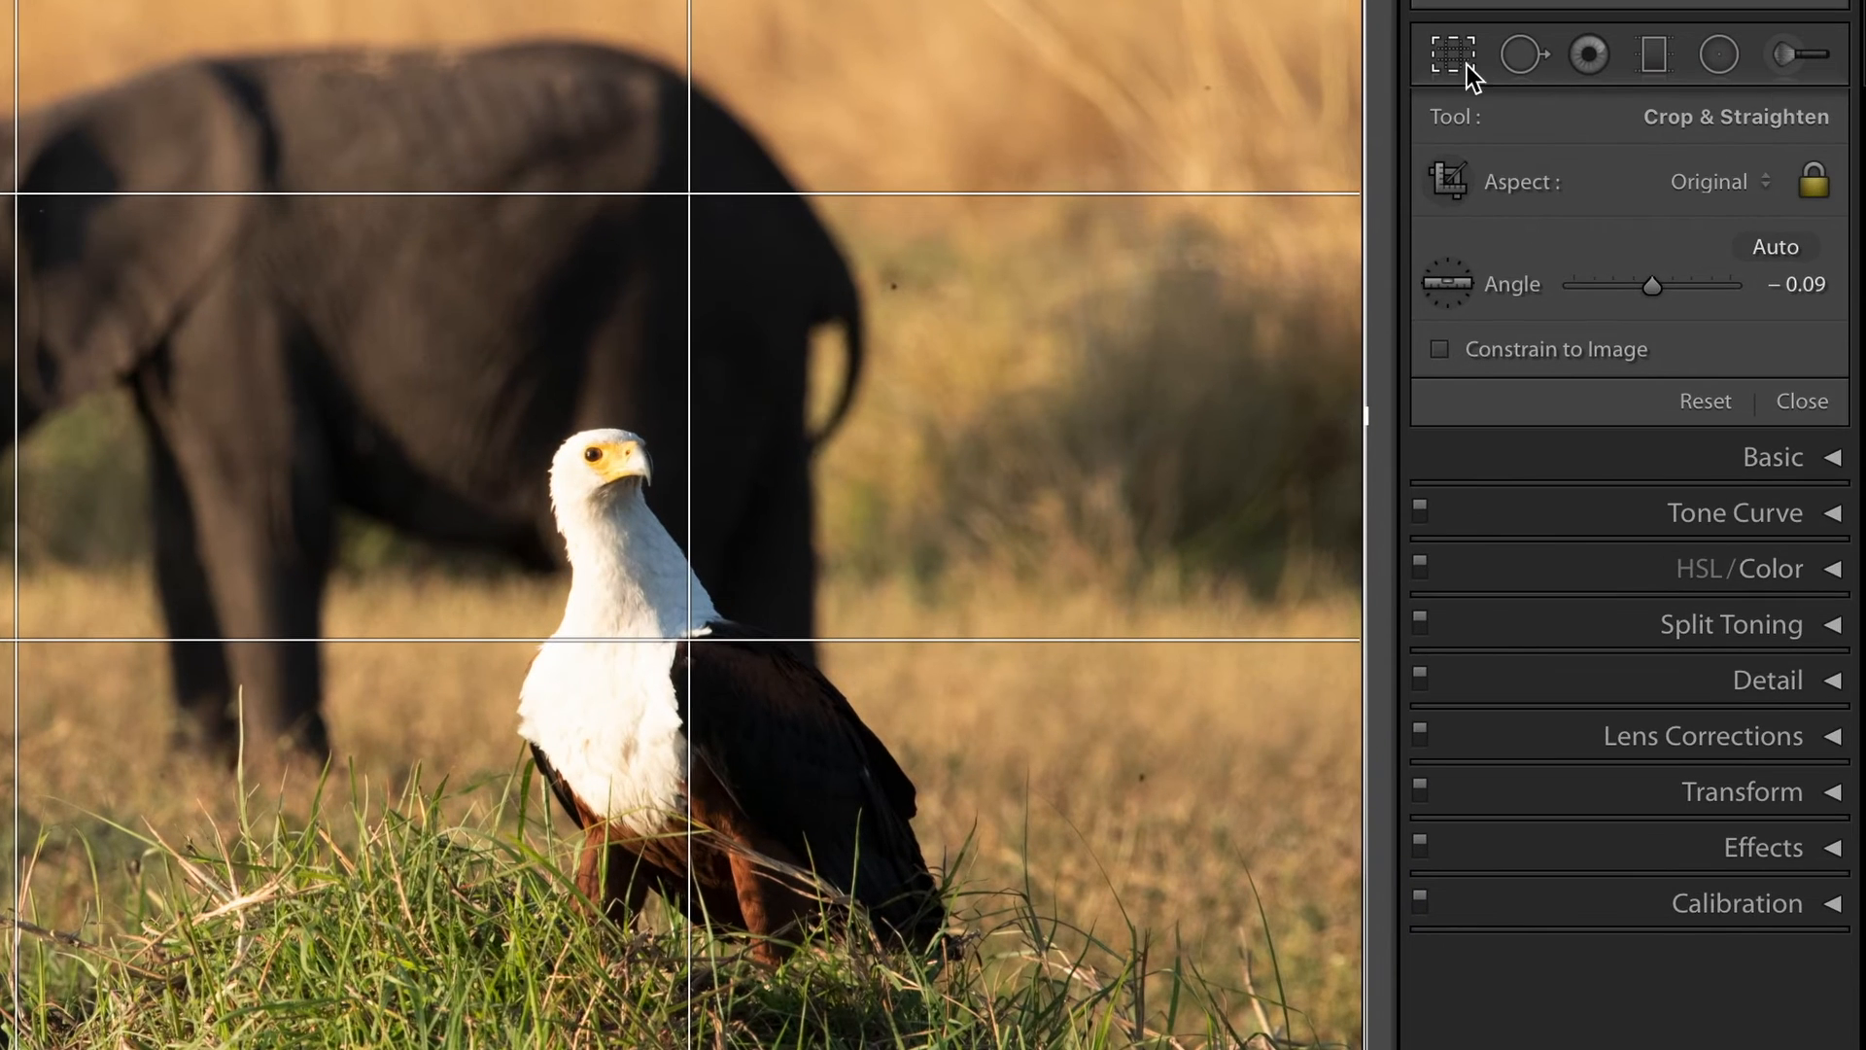
Close and reopen the Crop & Straighten tool, and look through the available aspect ratio presets
left_click(1458, 60)
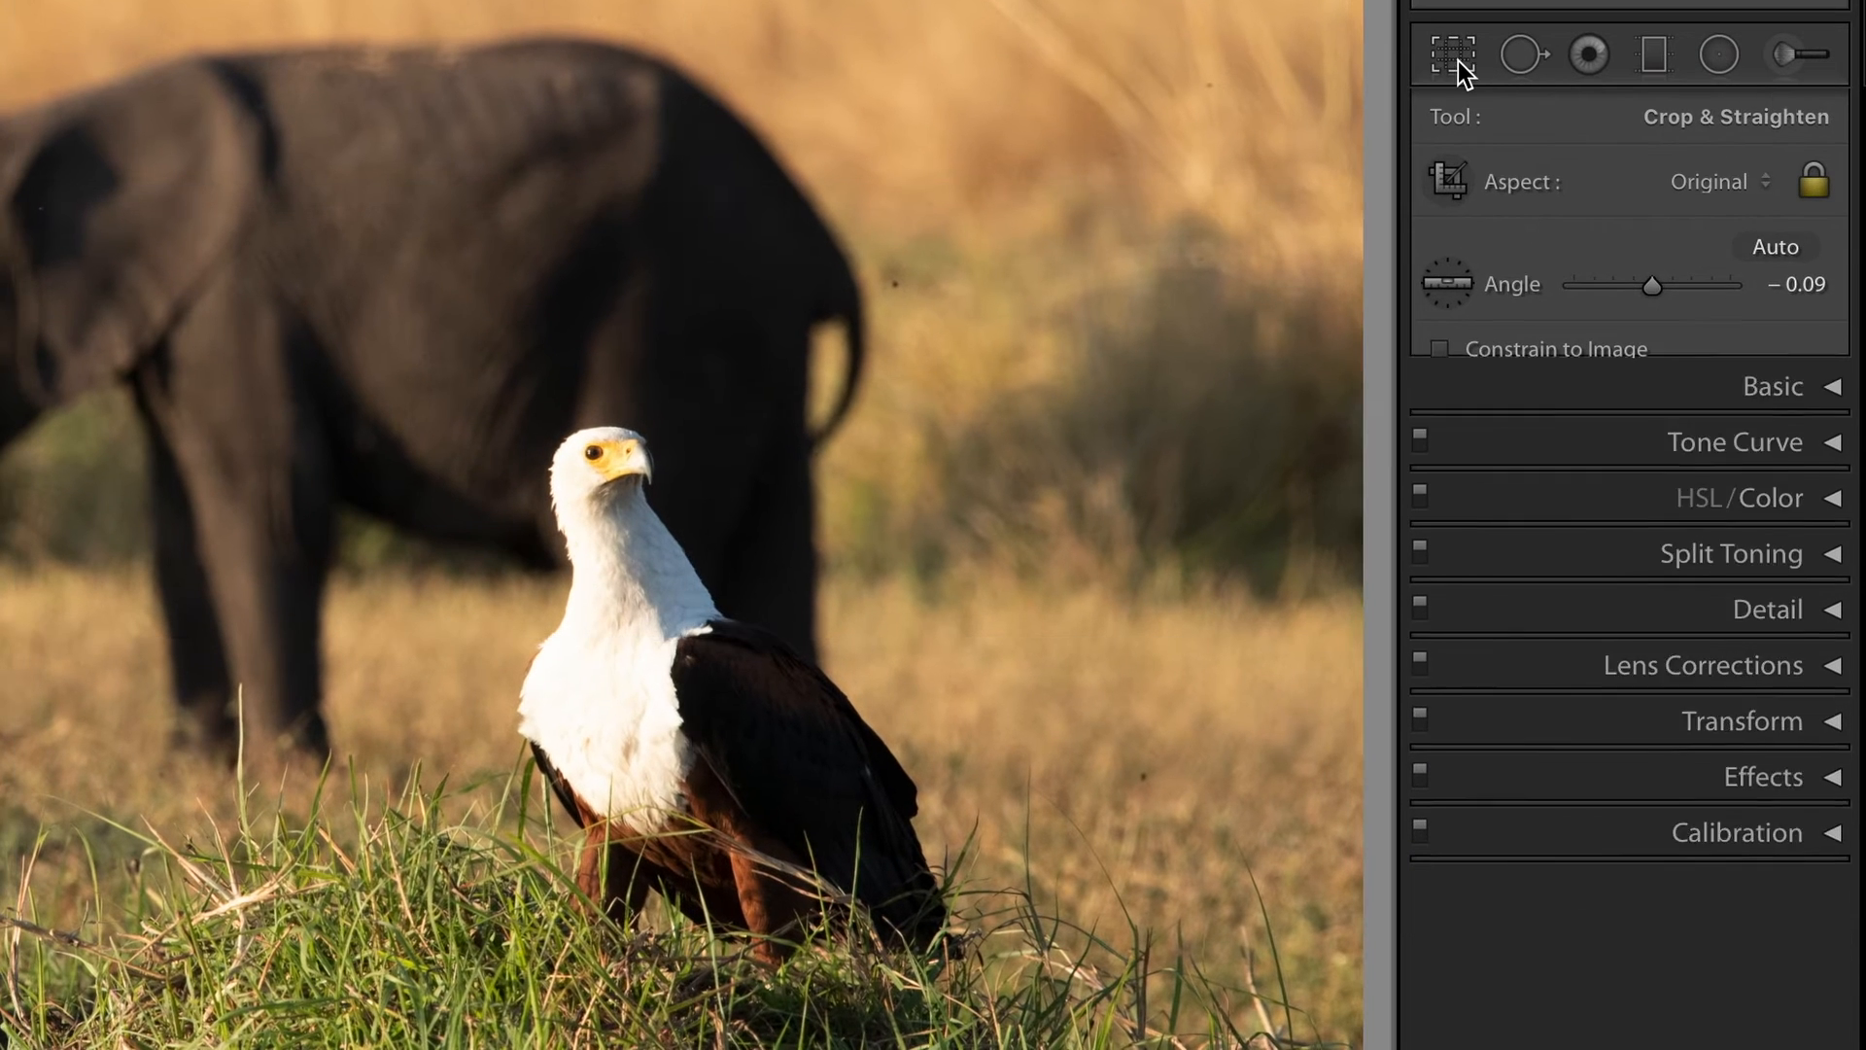
left_click(1458, 60)
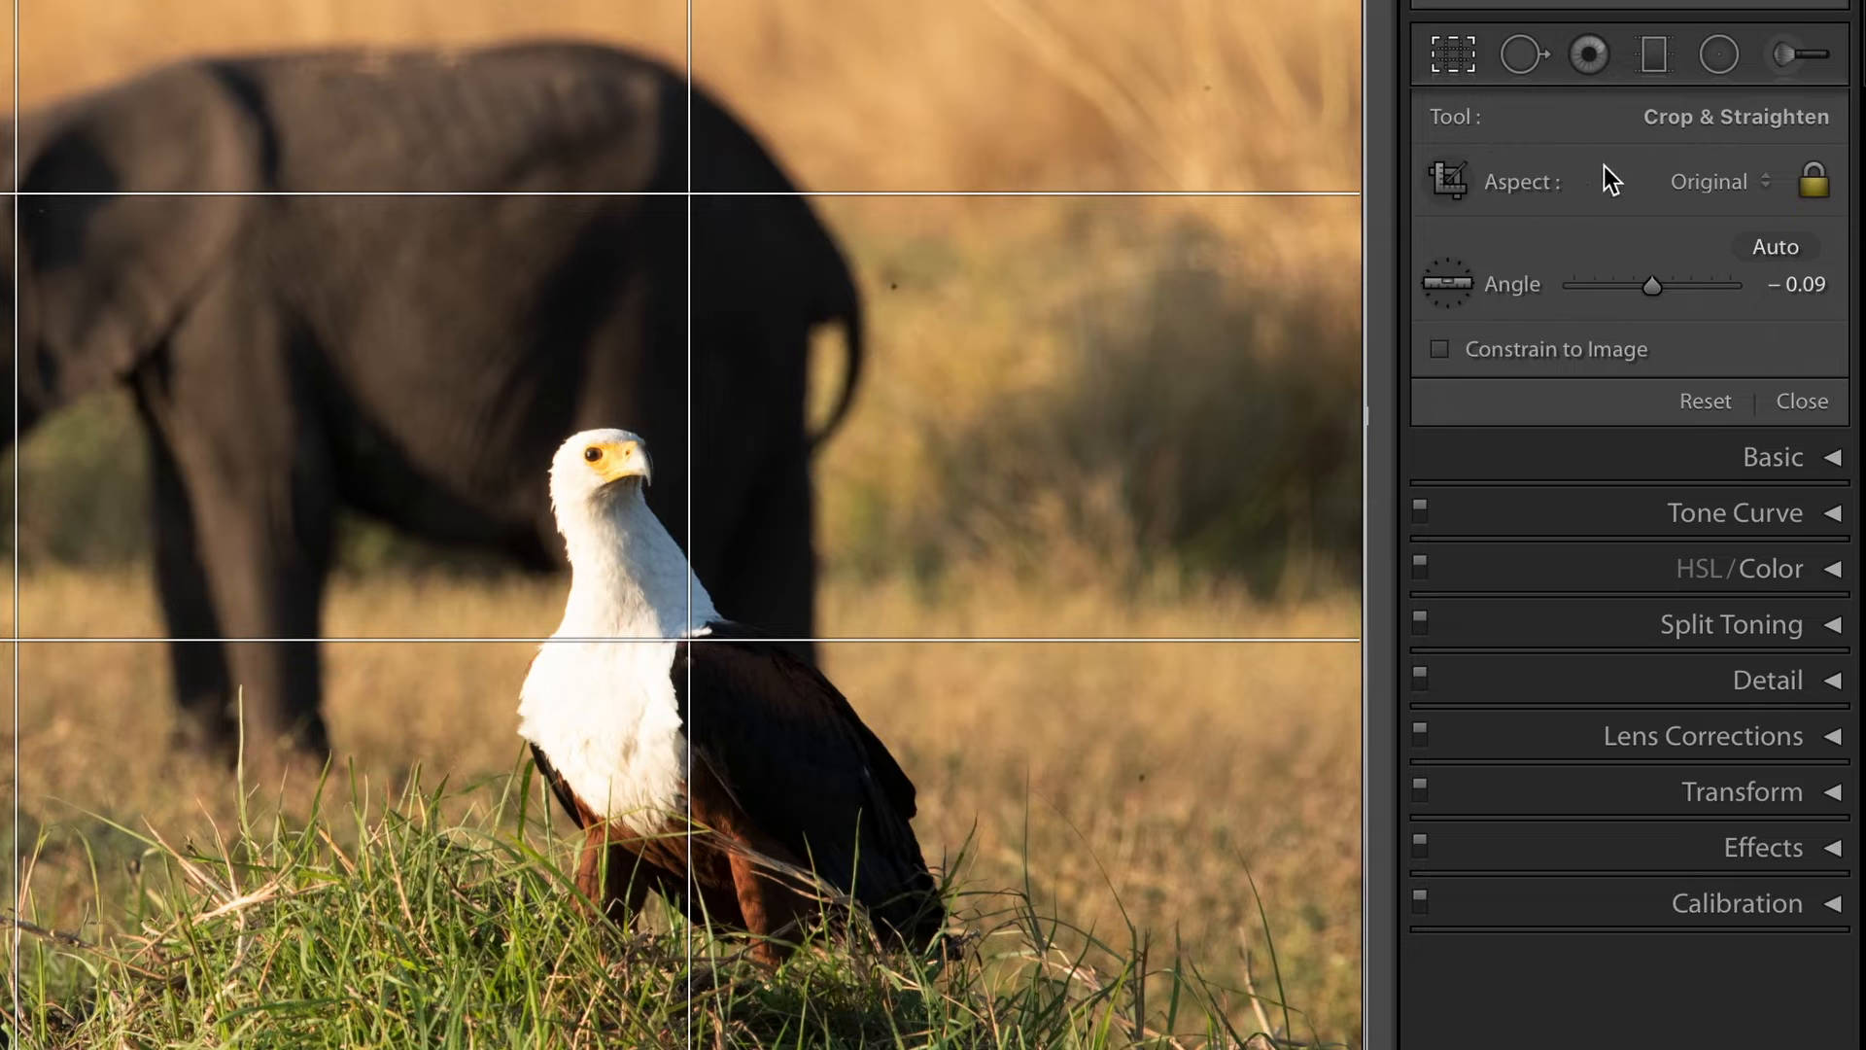
left_click(1769, 186)
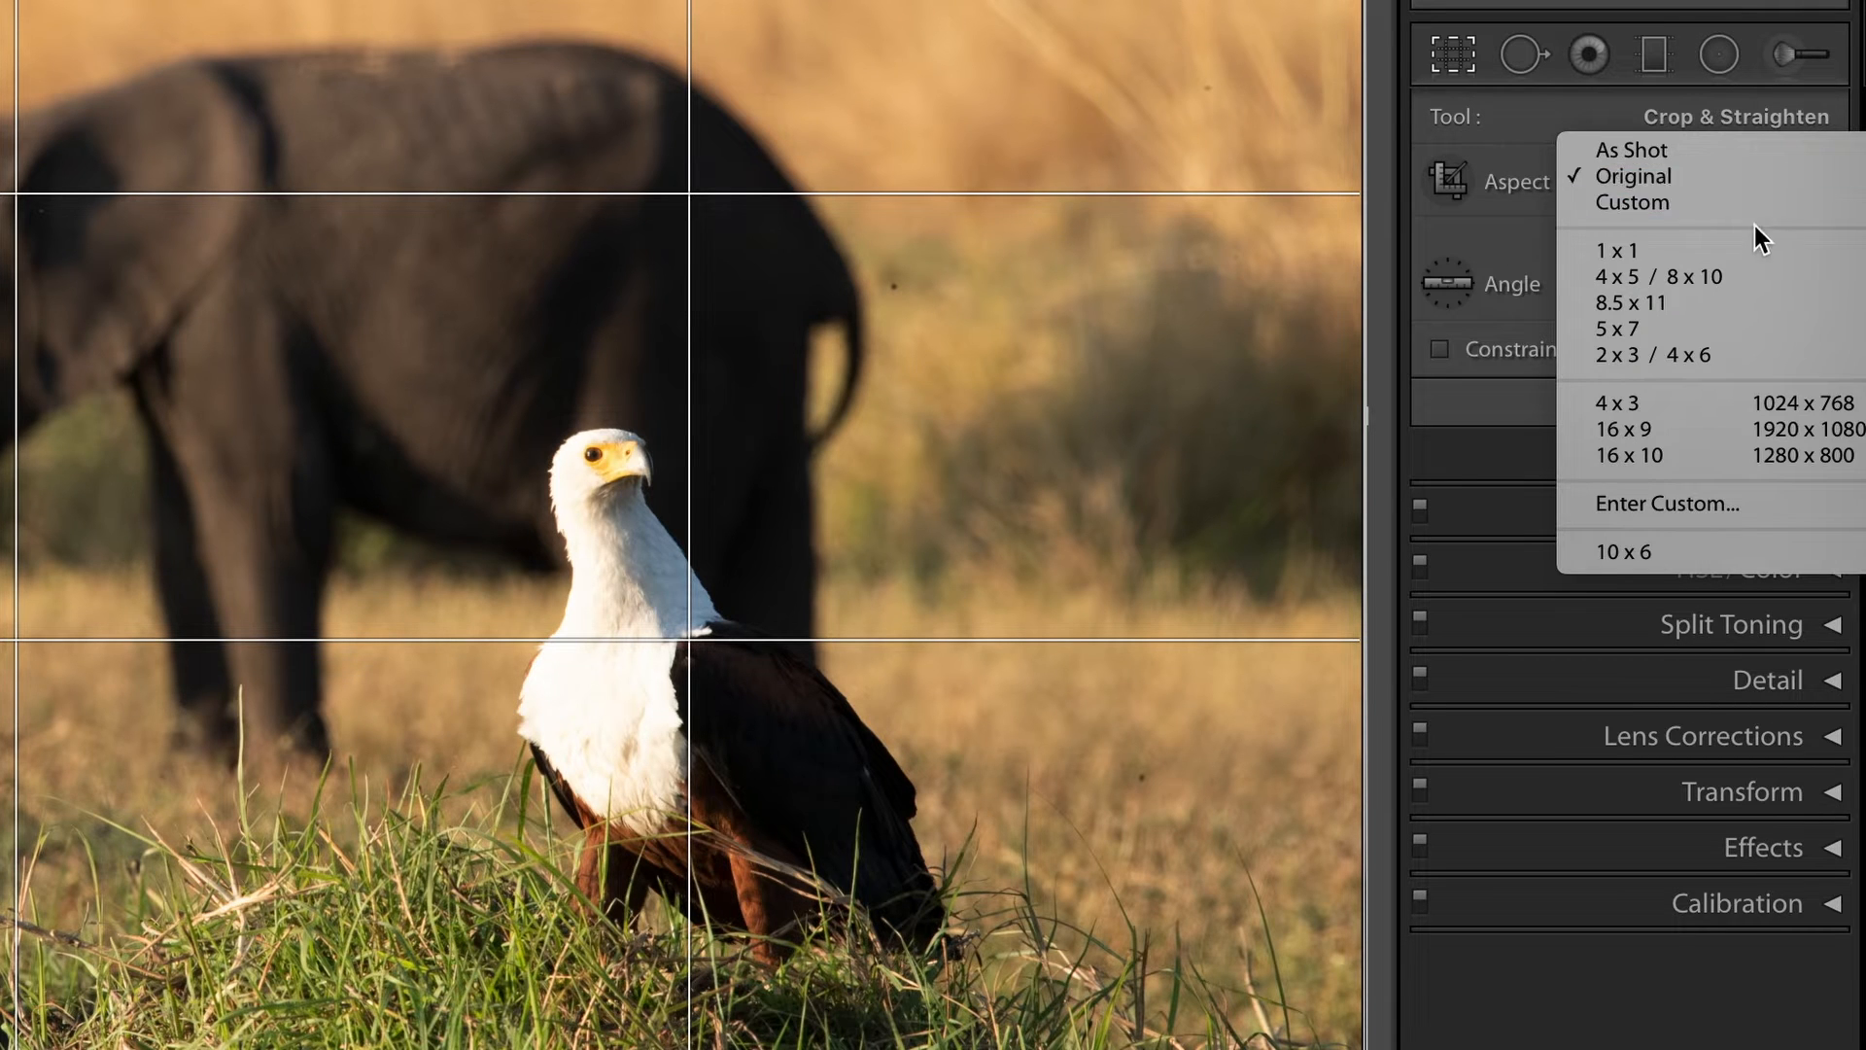
left_click(1814, 184)
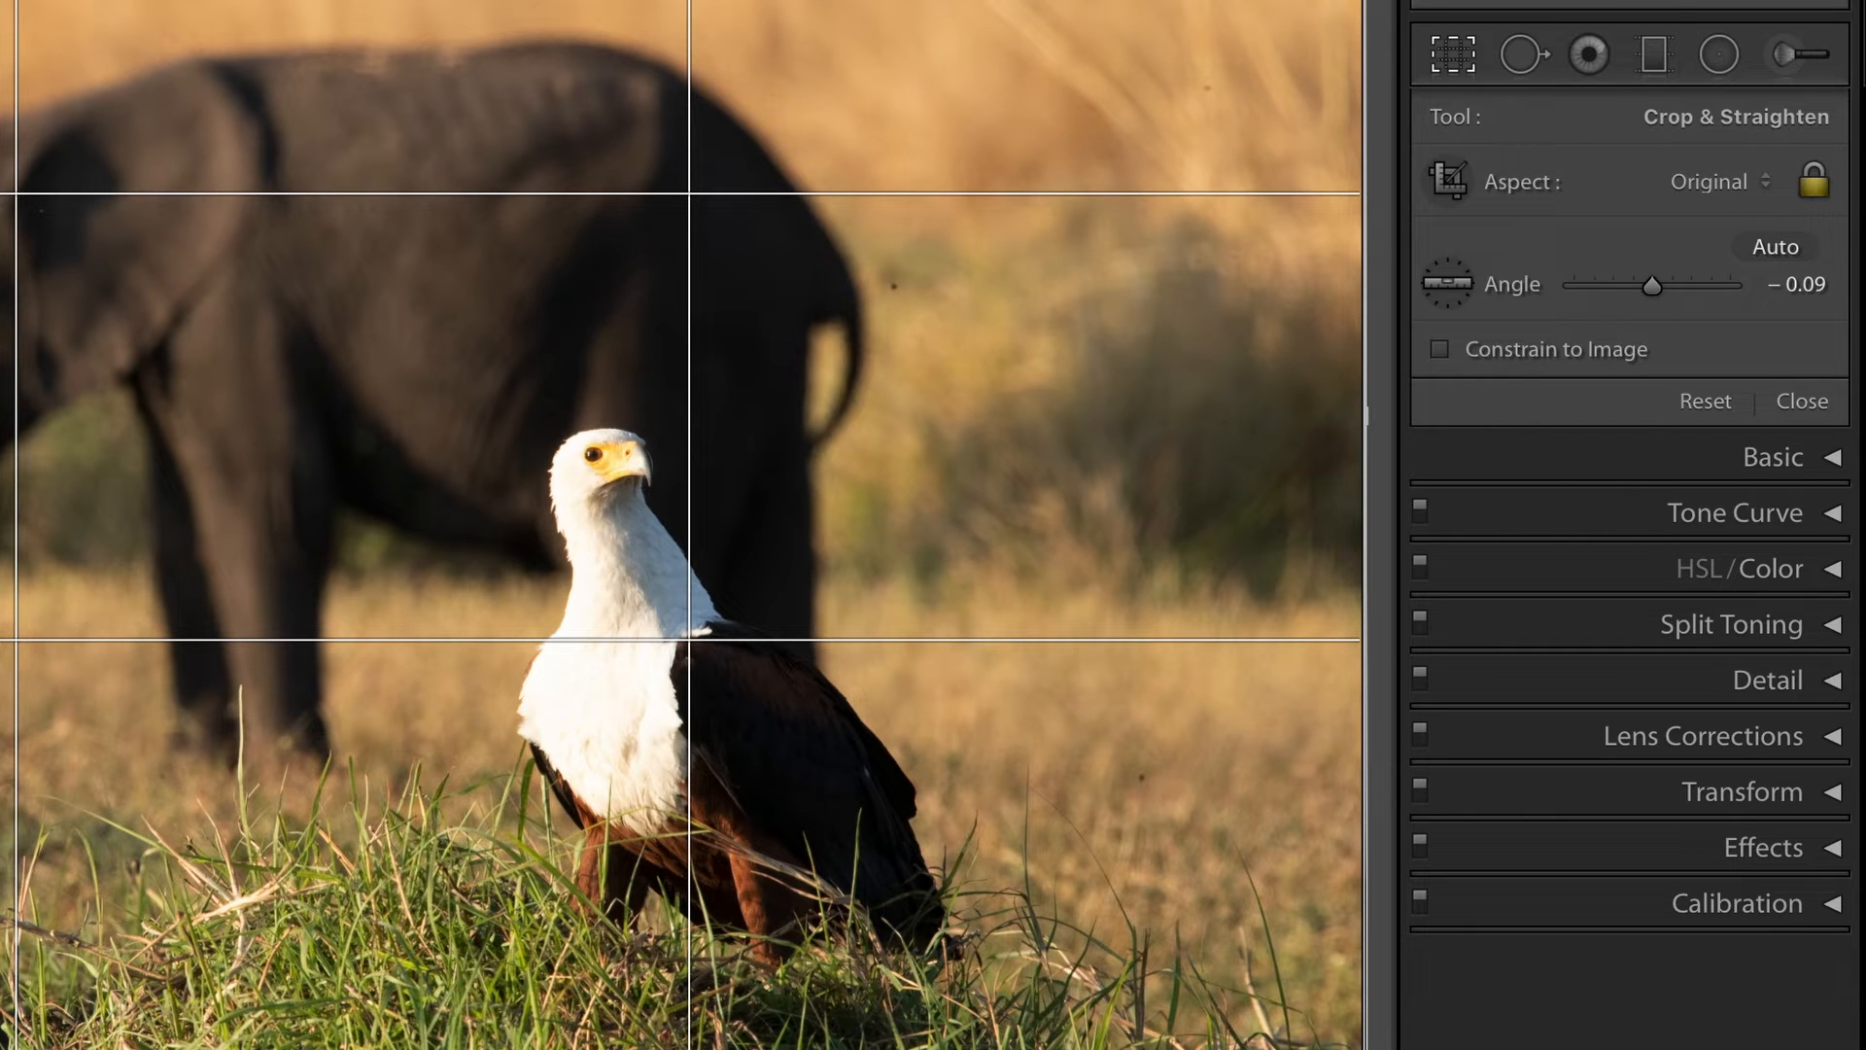
Try a free-form crop around the eagle with the aspect ratio unlocked, and restore the full frame and the aspect lock
left_click(1824, 180)
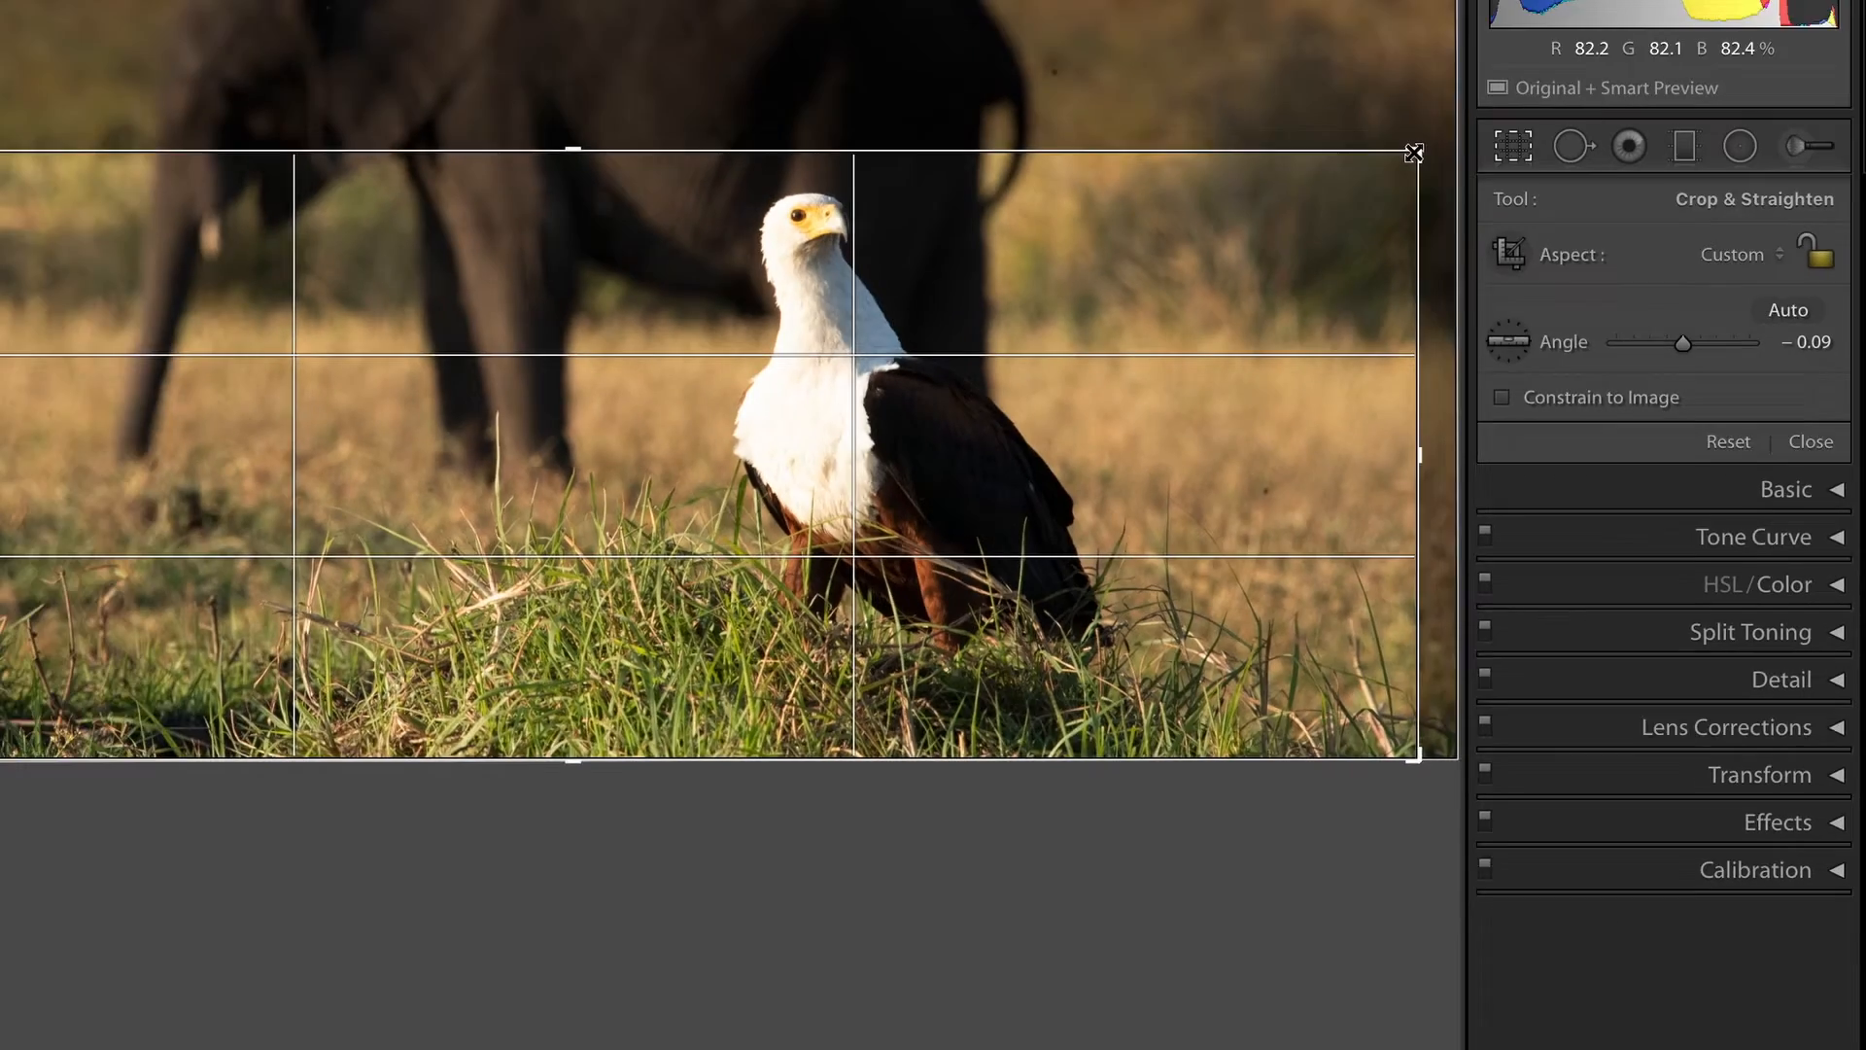
left_click_drag(1414, 153, 1192, 0)
left_click_drag(1382, 101, 1564, 89)
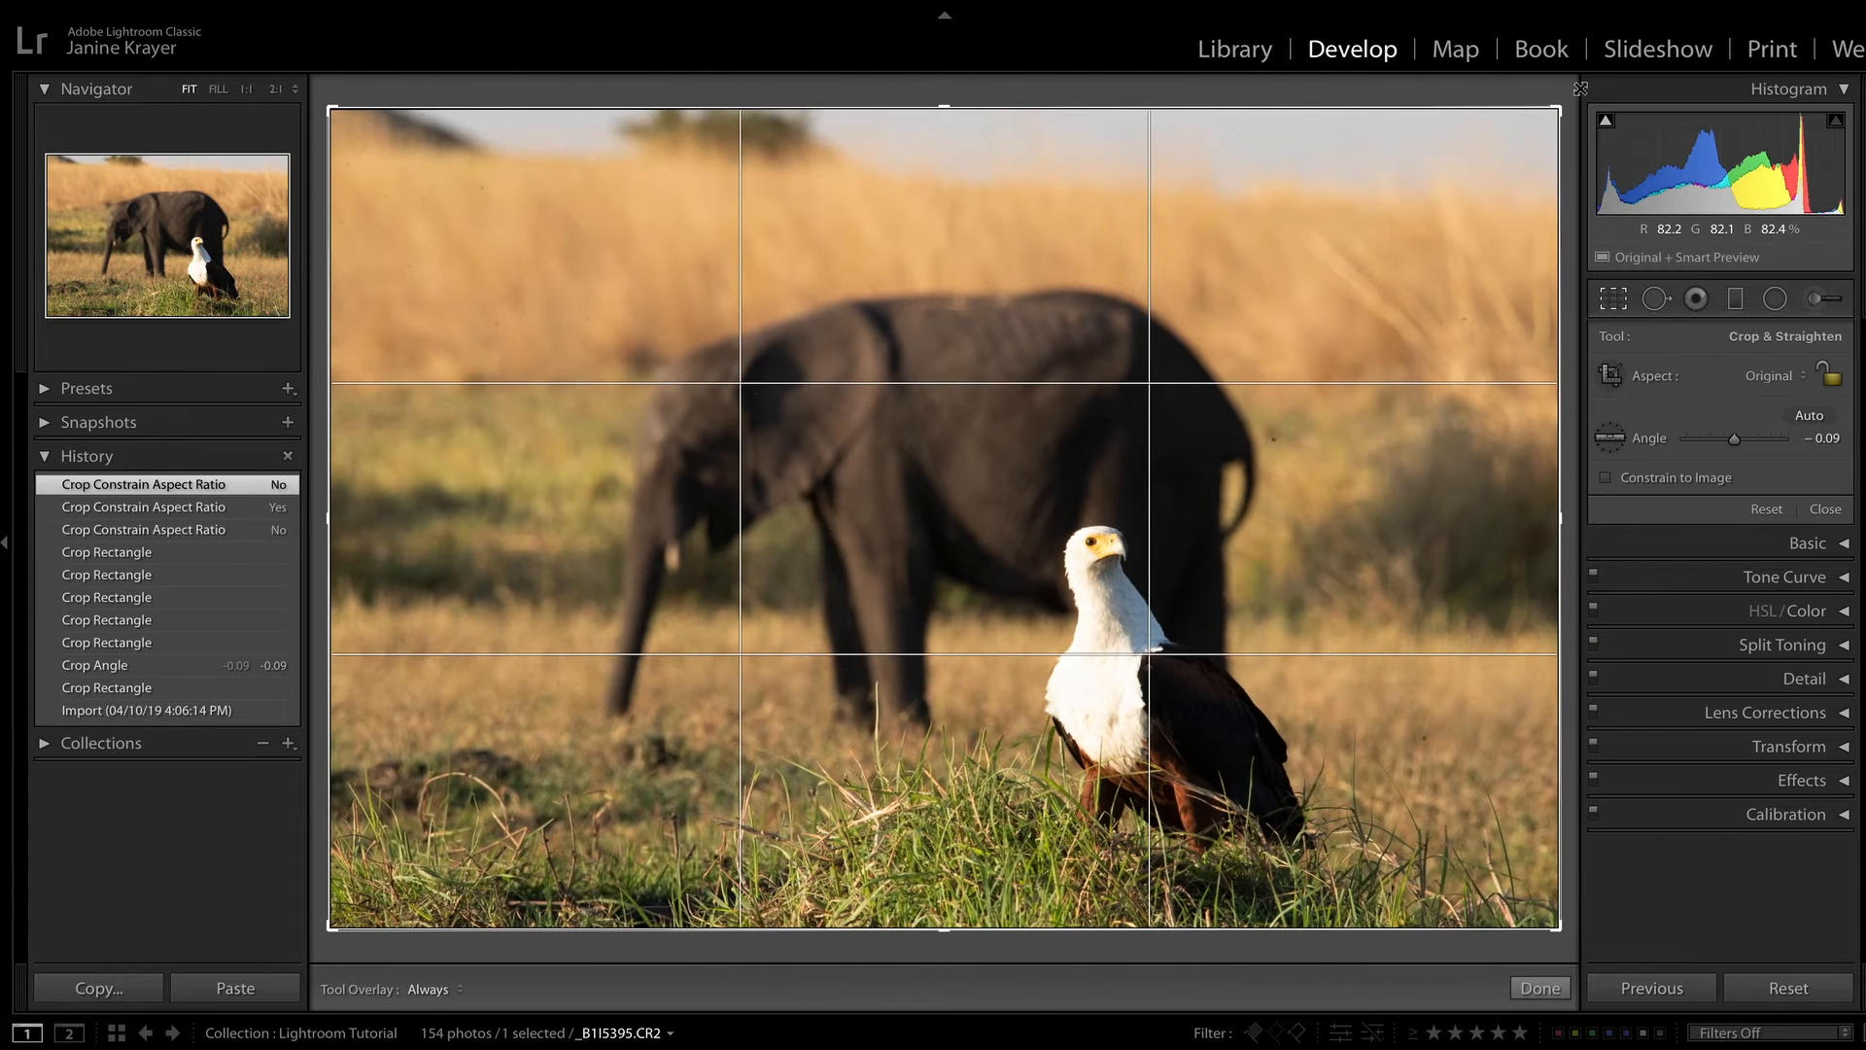
left_click(1831, 377)
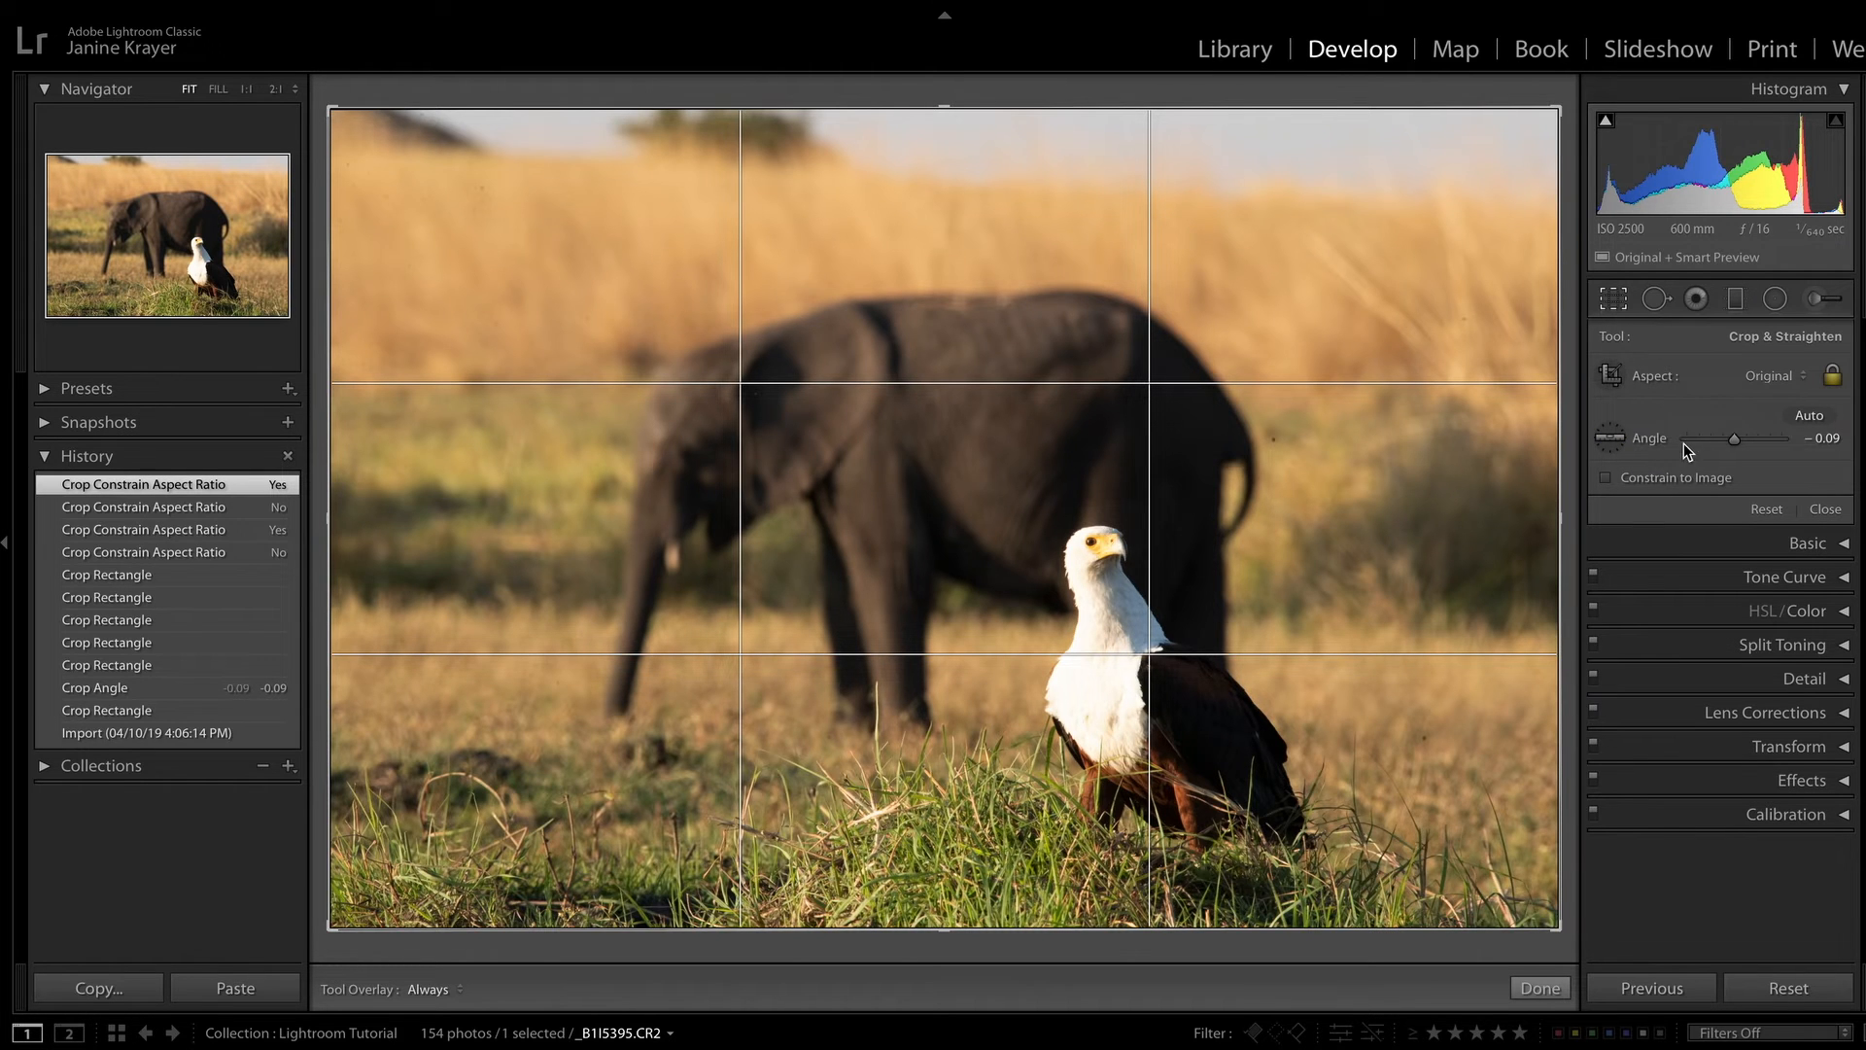
Try rotating the photo to a crop angle of -24.12 and reset the angle to 0.00
mouse_move(1732, 440)
left_mouse_down()
mouse_move(1752, 439)
mouse_move(1711, 442)
left_mouse_up()
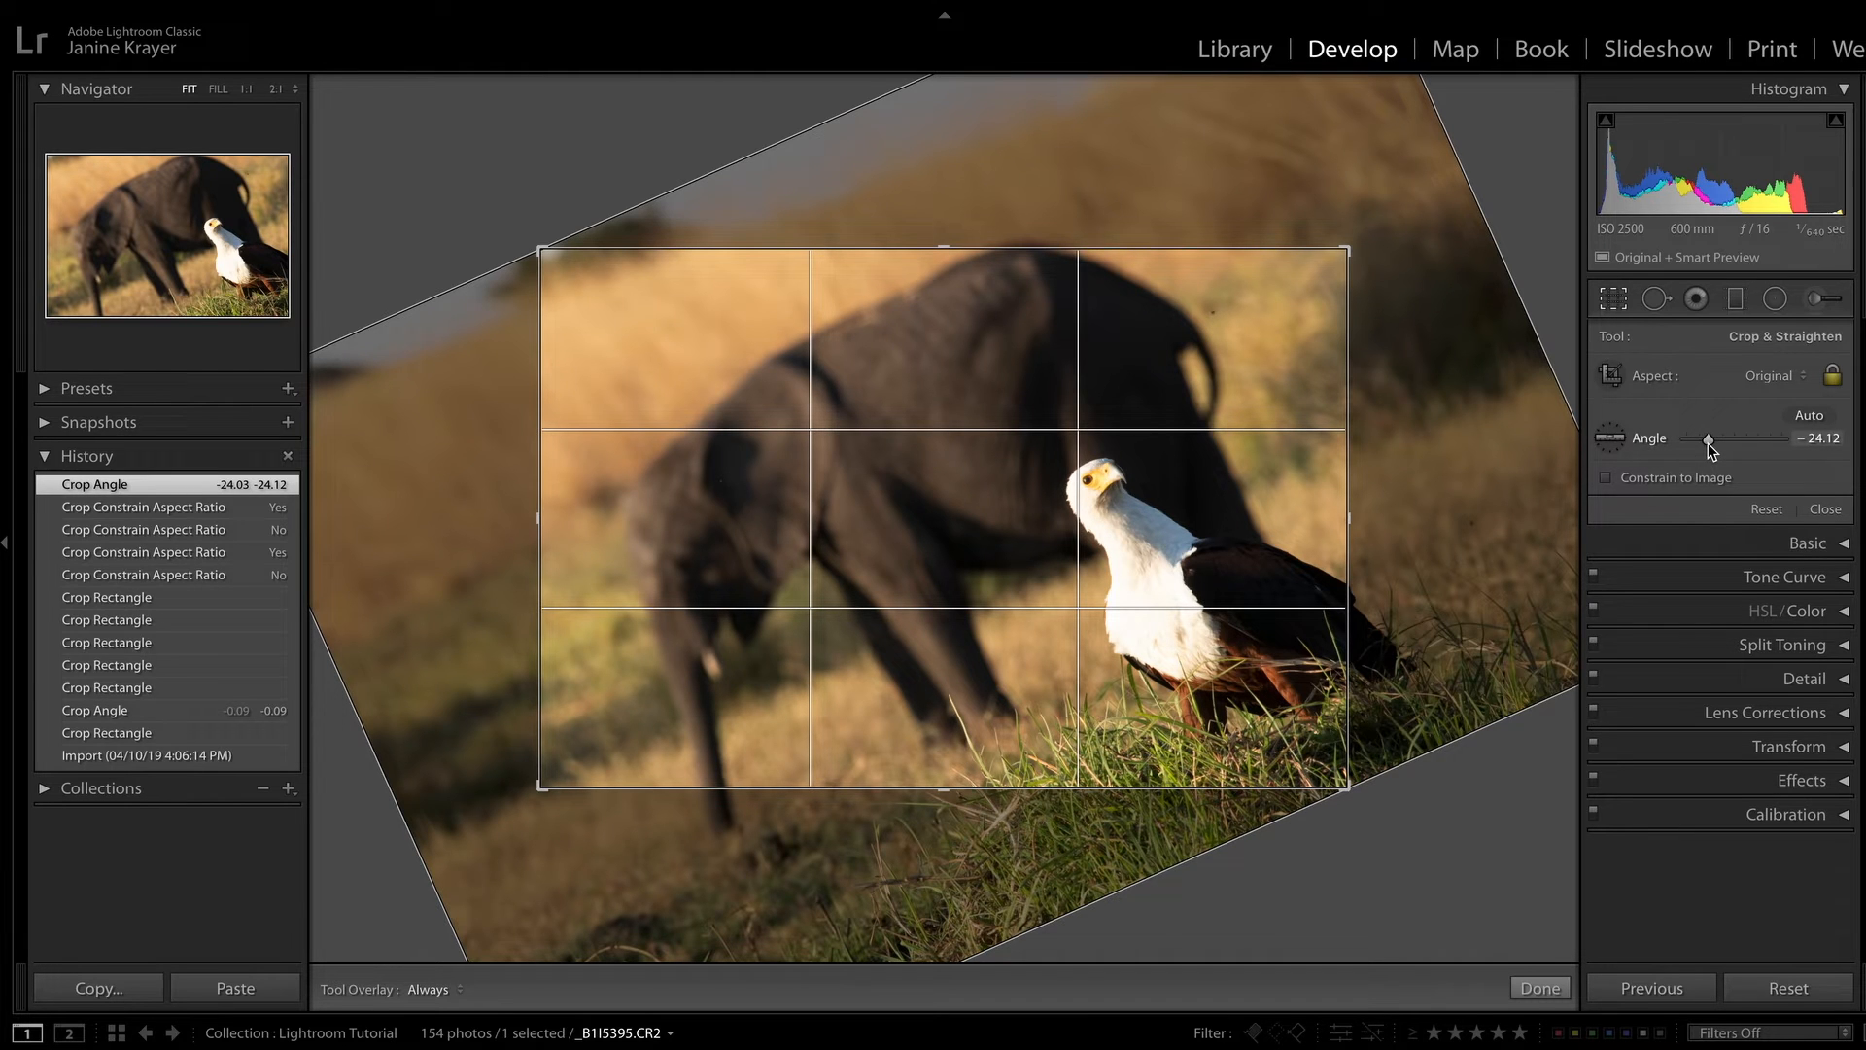
double_click(1708, 442)
double_click(1711, 441)
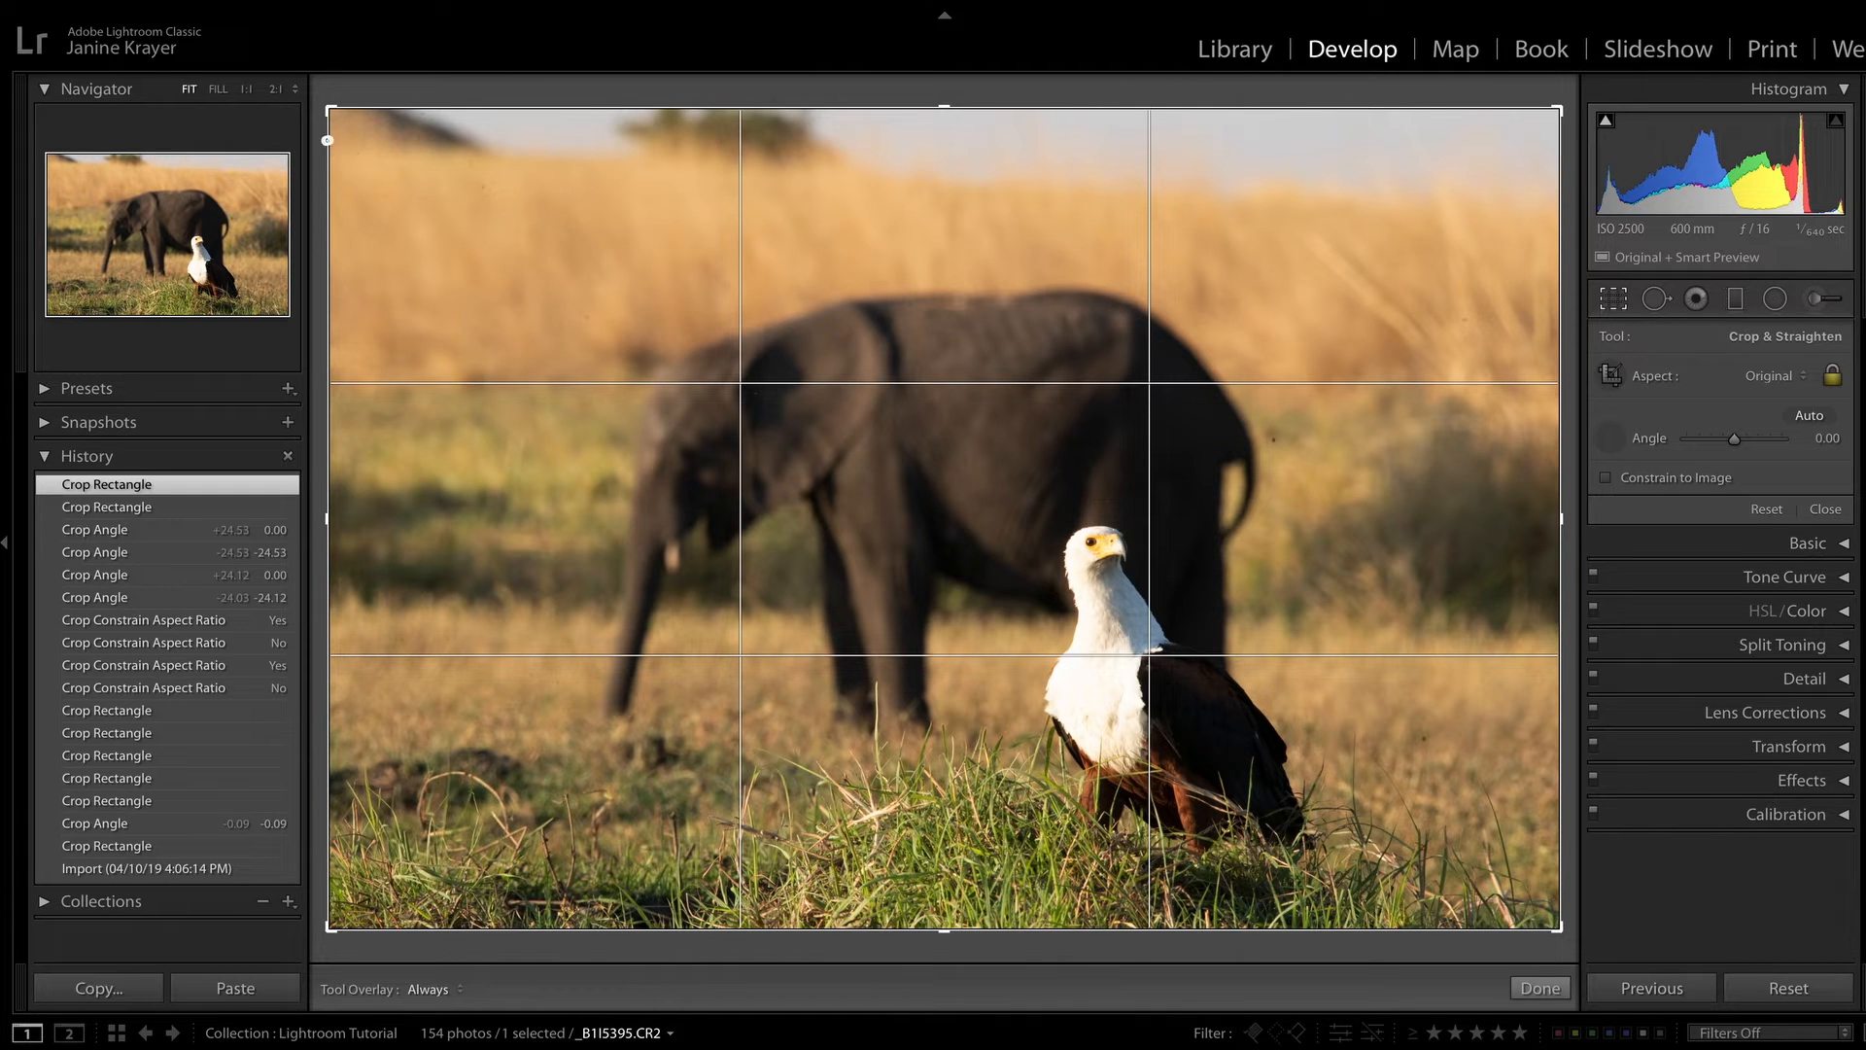
Straighten the photo along the sloping horizon line to -2.79 and tighten the crop around the elephant and eagle
left_click_drag(353, 140, 1577, 202)
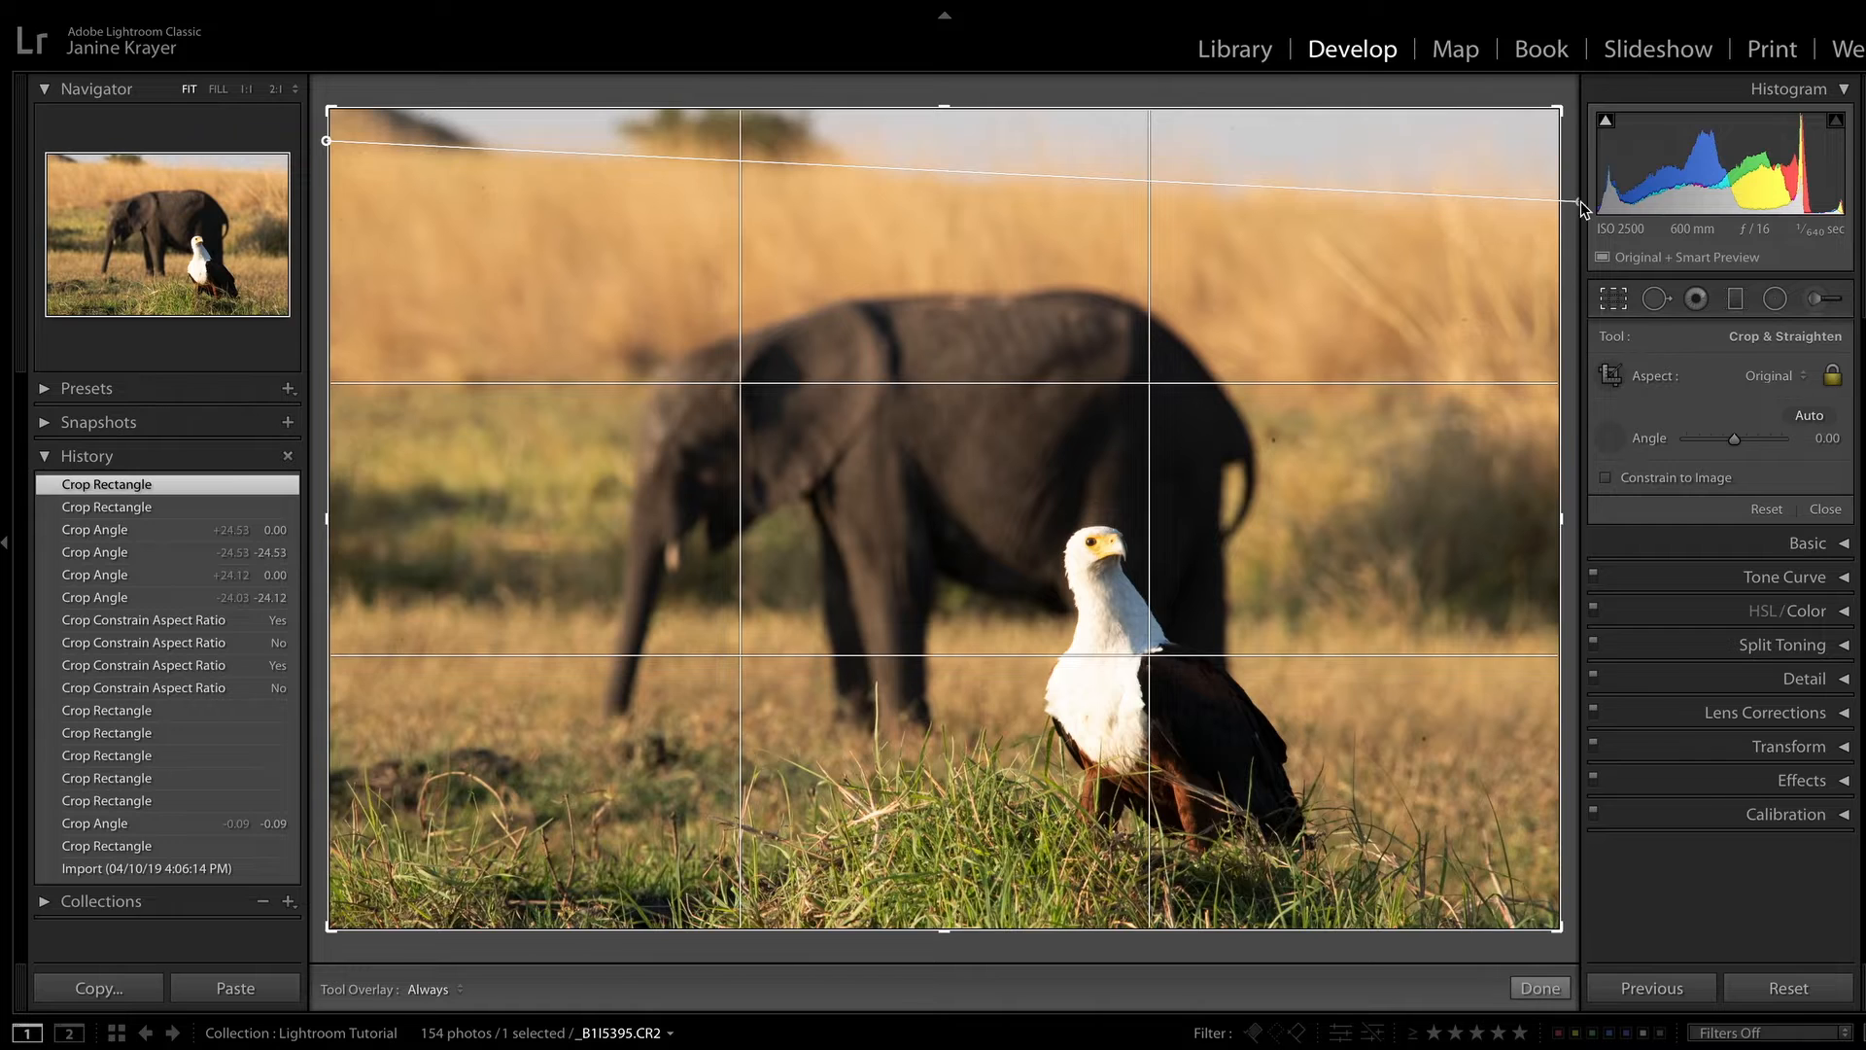
left_click_drag(1582, 207, 1582, 202)
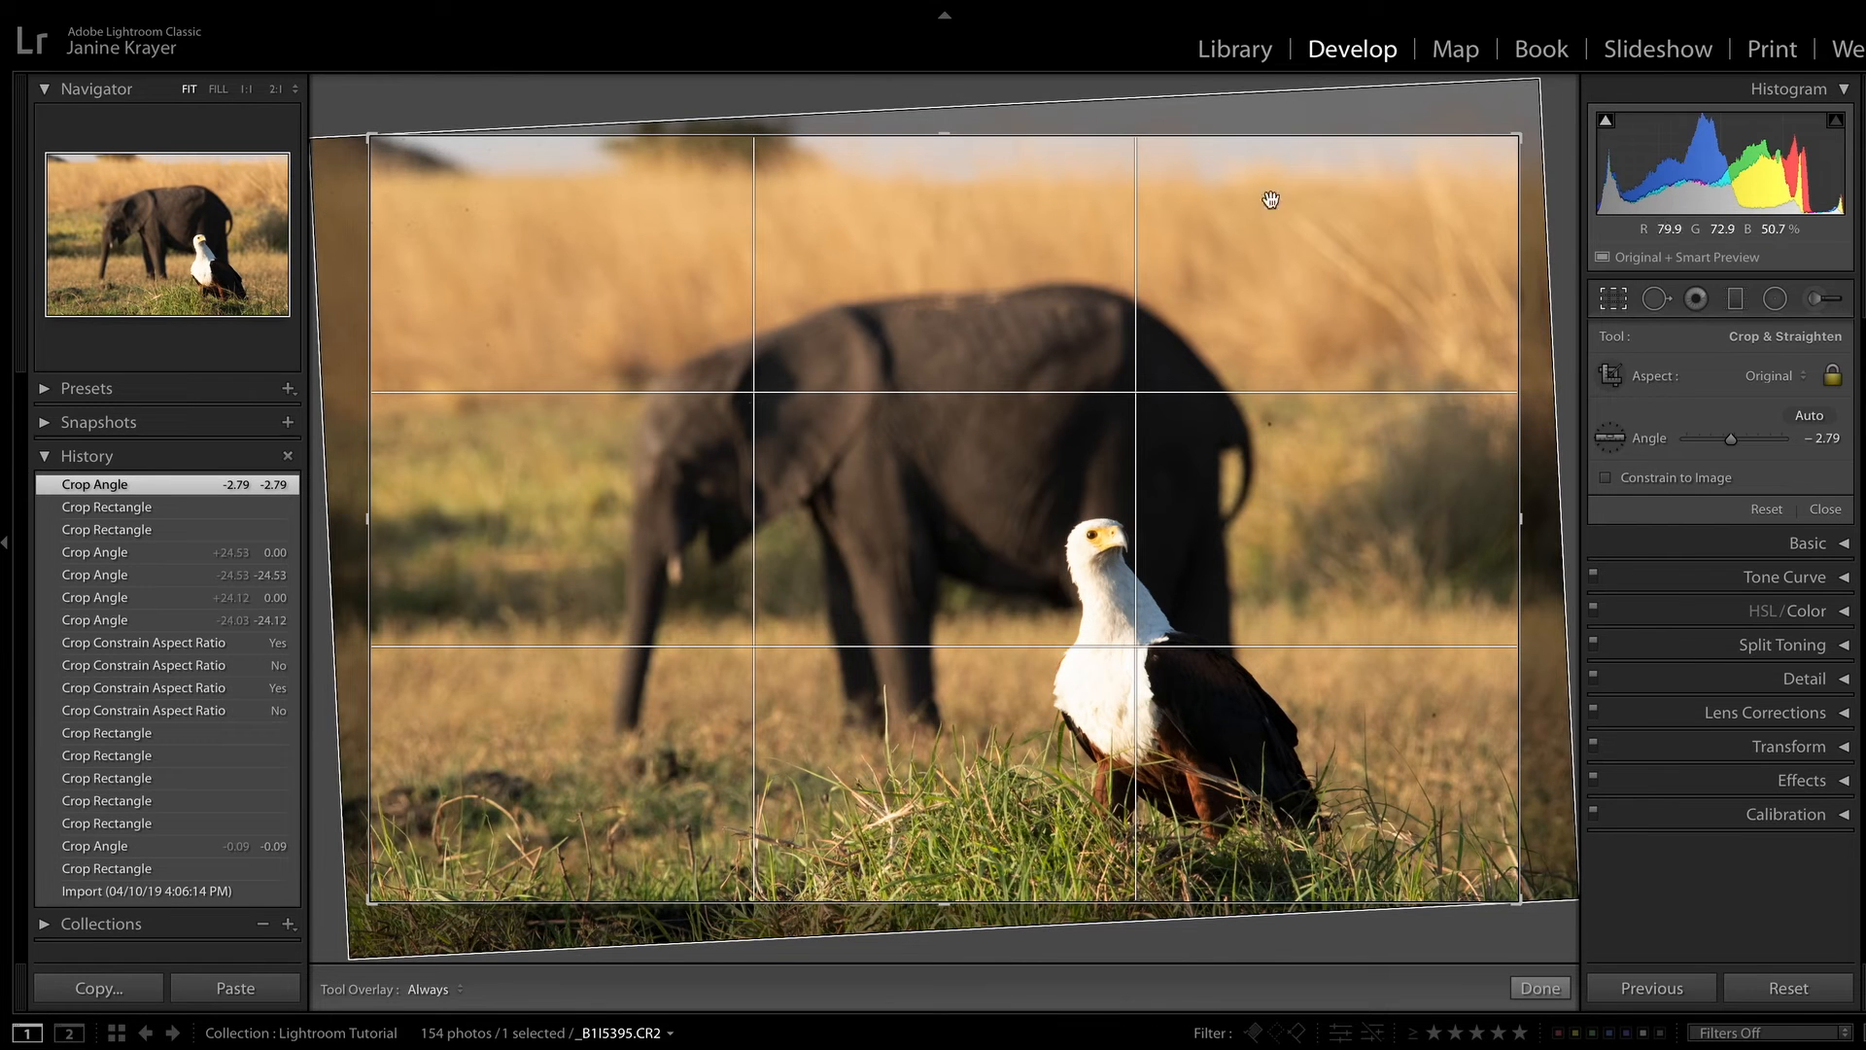
left_click_drag(1518, 139, 1485, 168)
left_click_drag(1106, 433, 1070, 430)
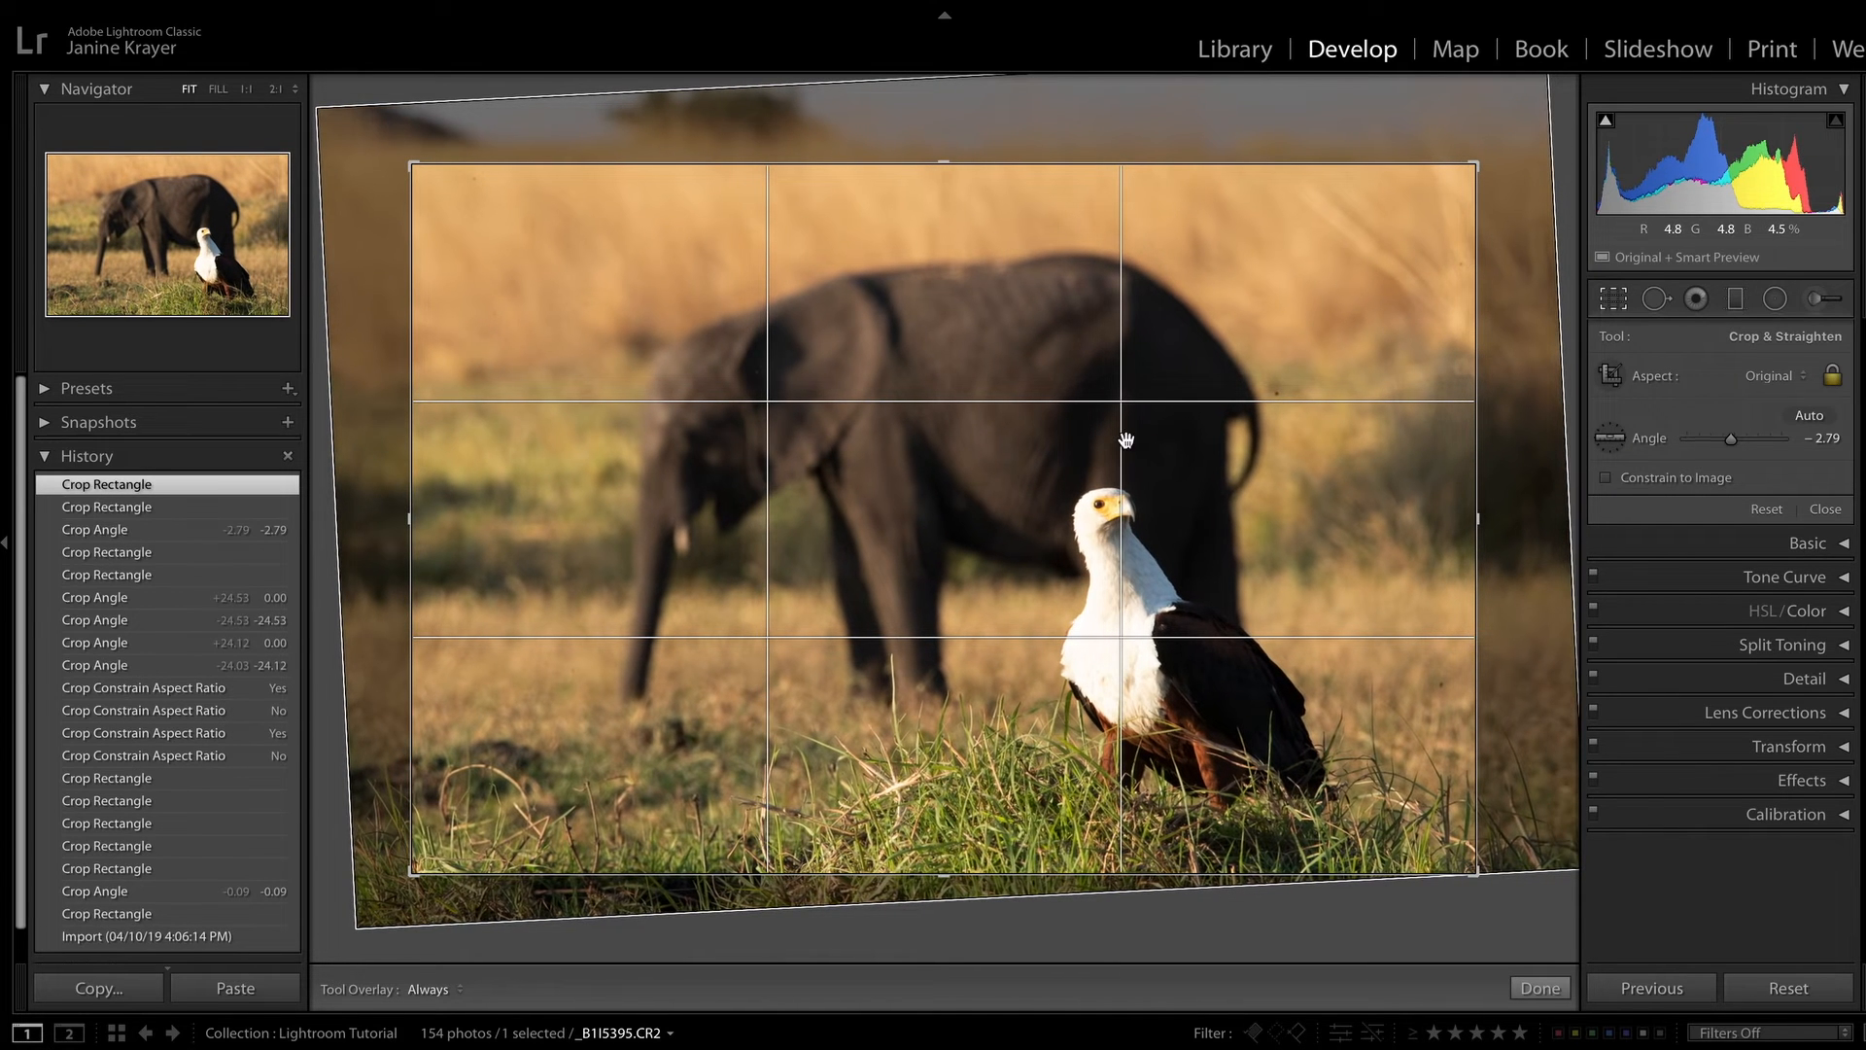
Set the crop angle to -1.64, reposition the photo so the eagle sits on the right-hand thirds line, and apply the crop
left_click_drag(416, 595, 1525, 574)
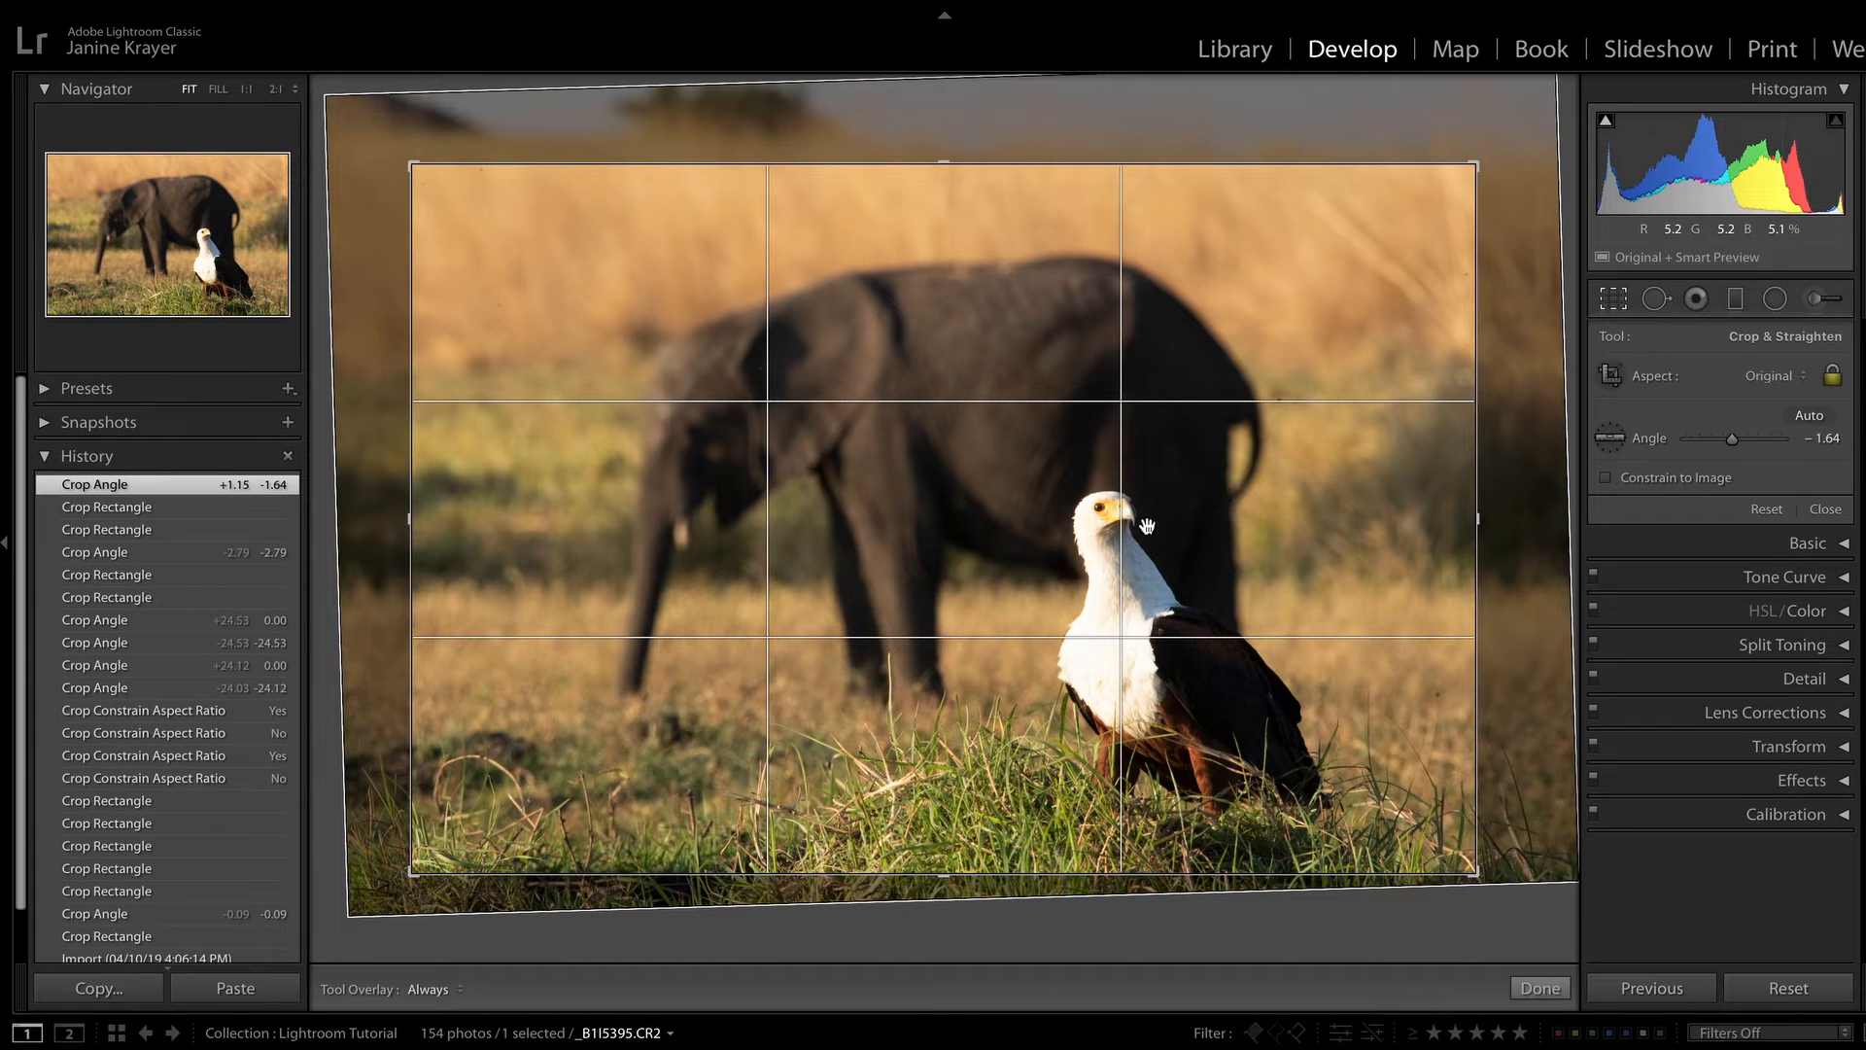
left_click_drag(1142, 671, 1154, 666)
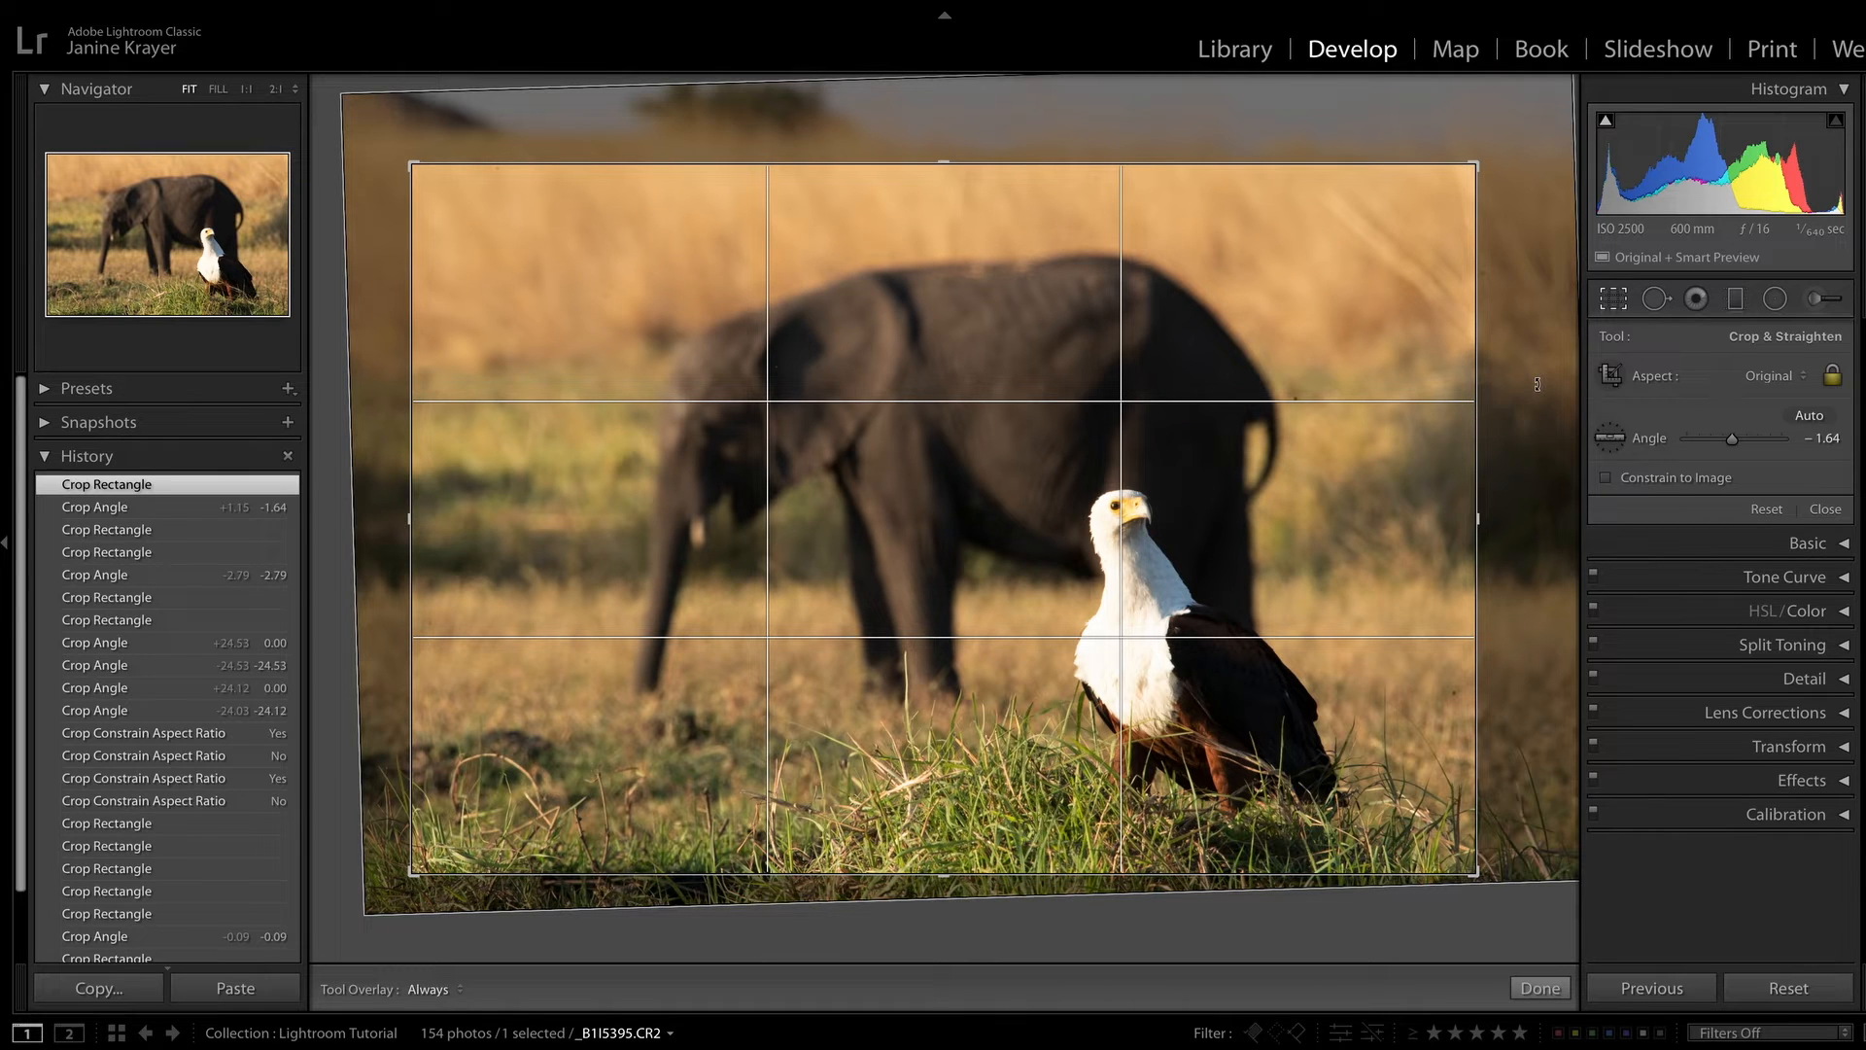
key("Return")
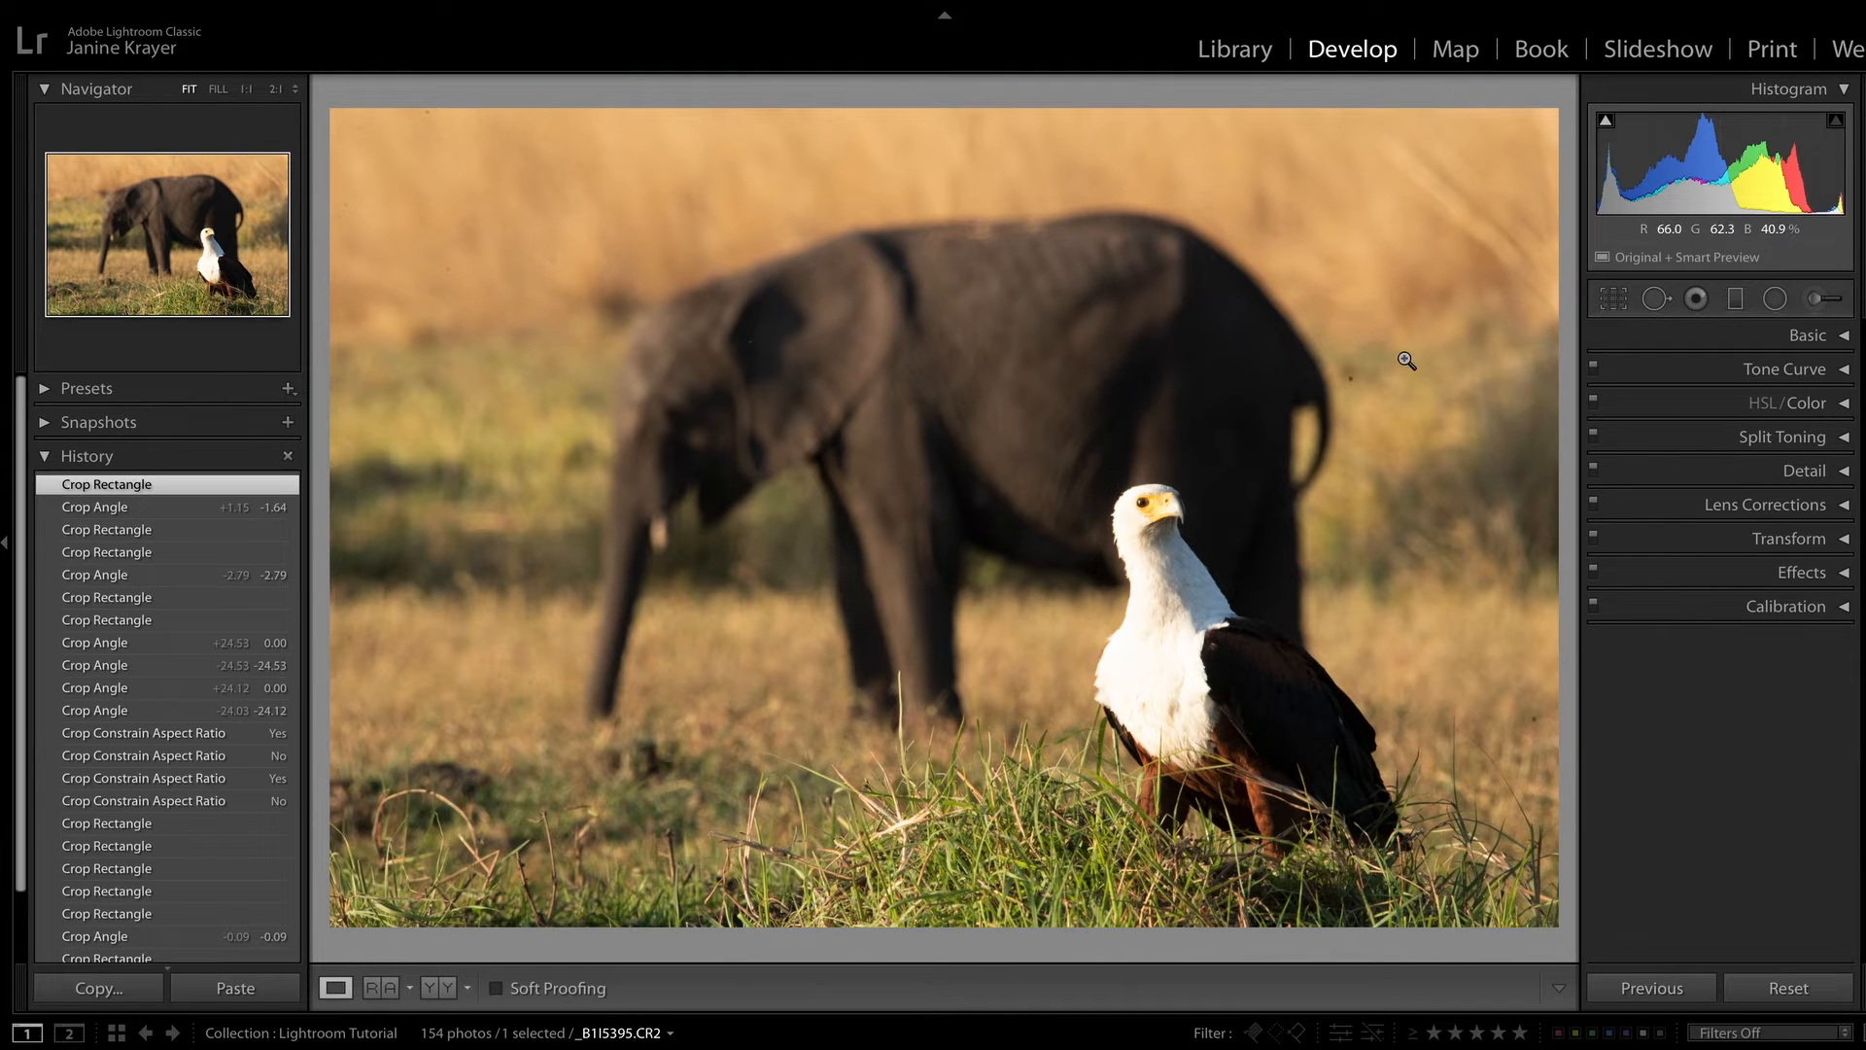
Open the Basic adjustments, try an Exposure of -4.65 and reset it to 0.00
left_click(1844, 336)
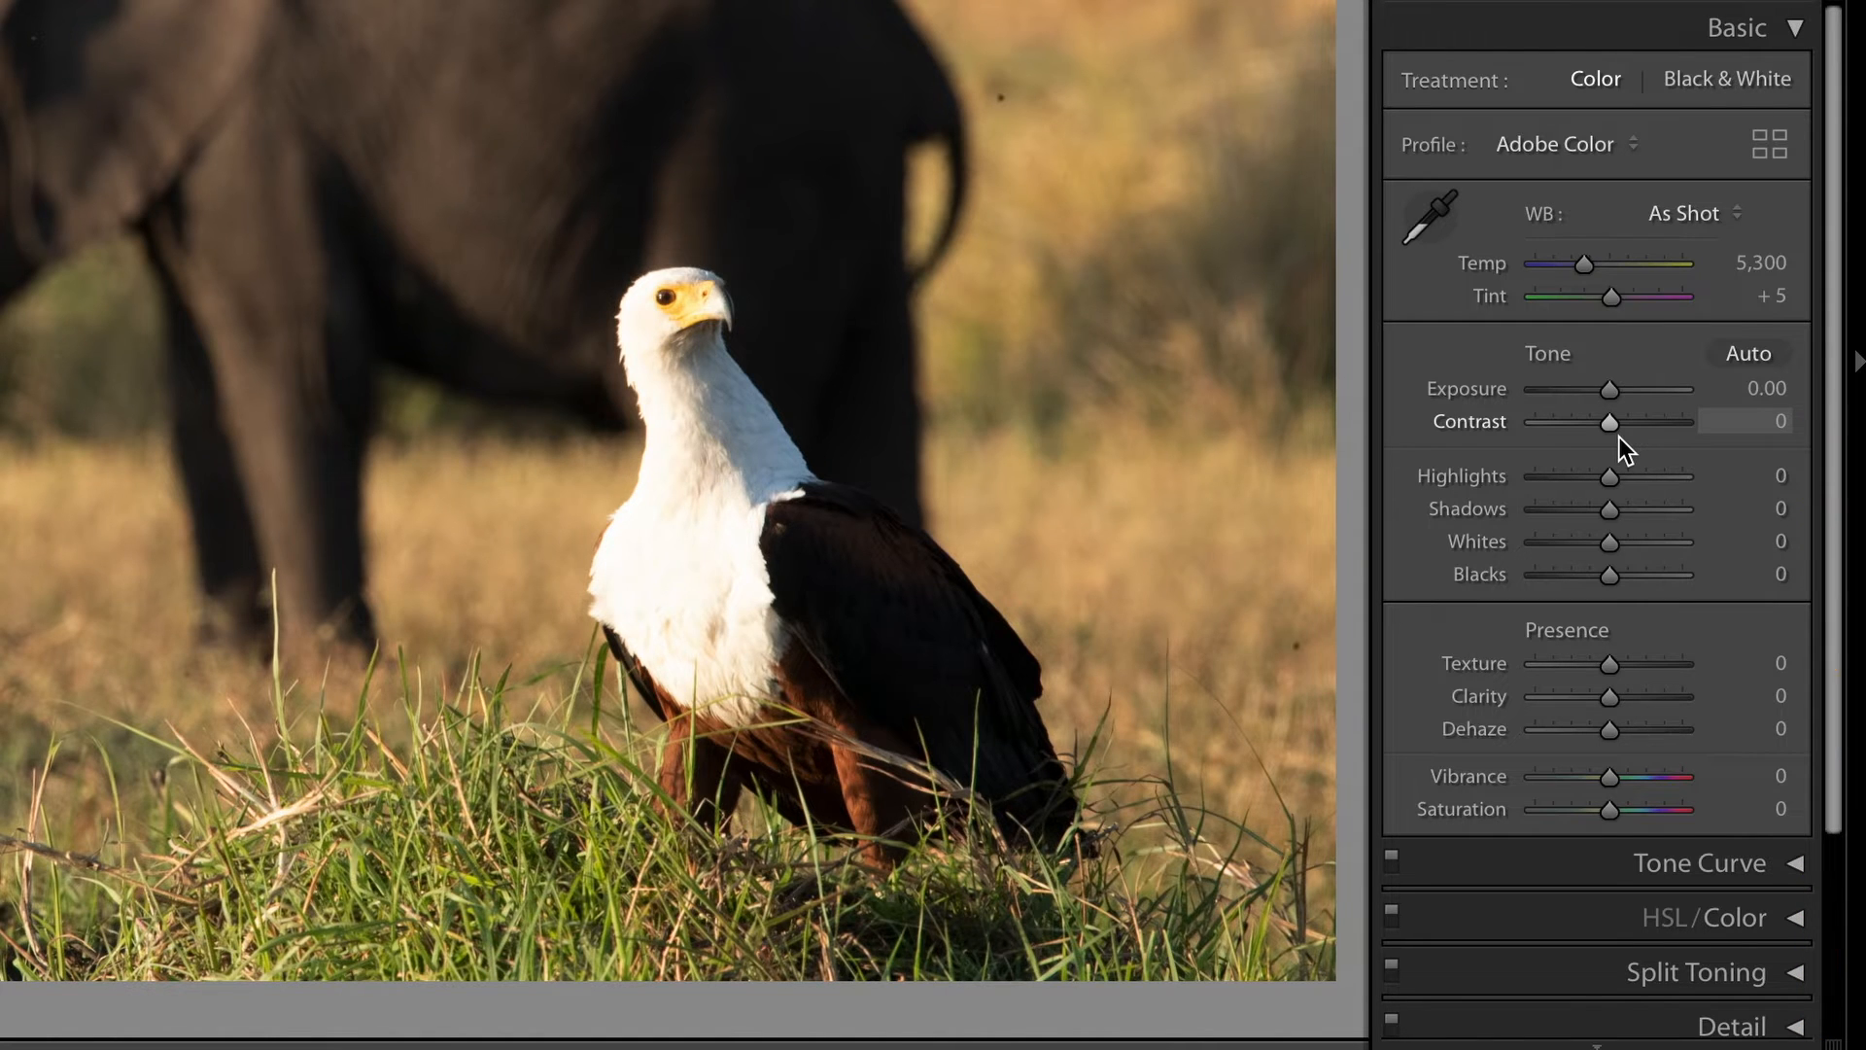
left_click_drag(1610, 389, 1534, 401)
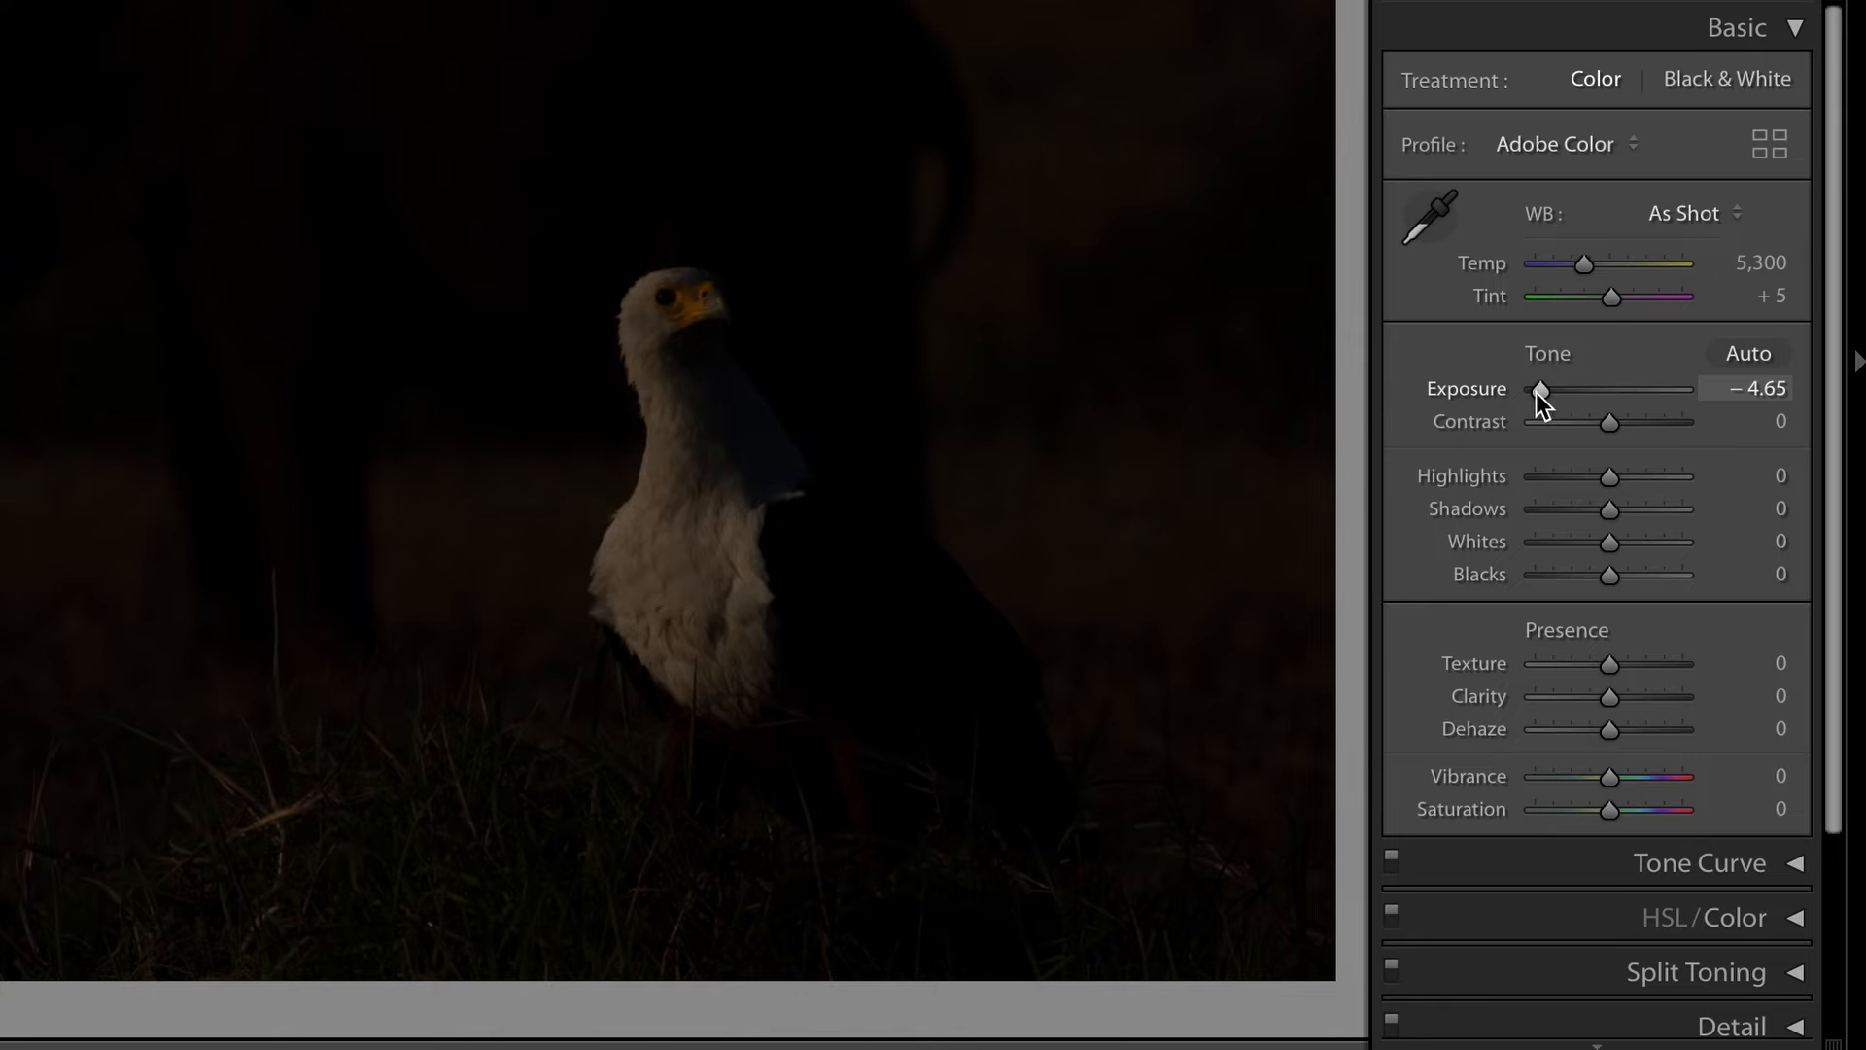
double_click(1536, 393)
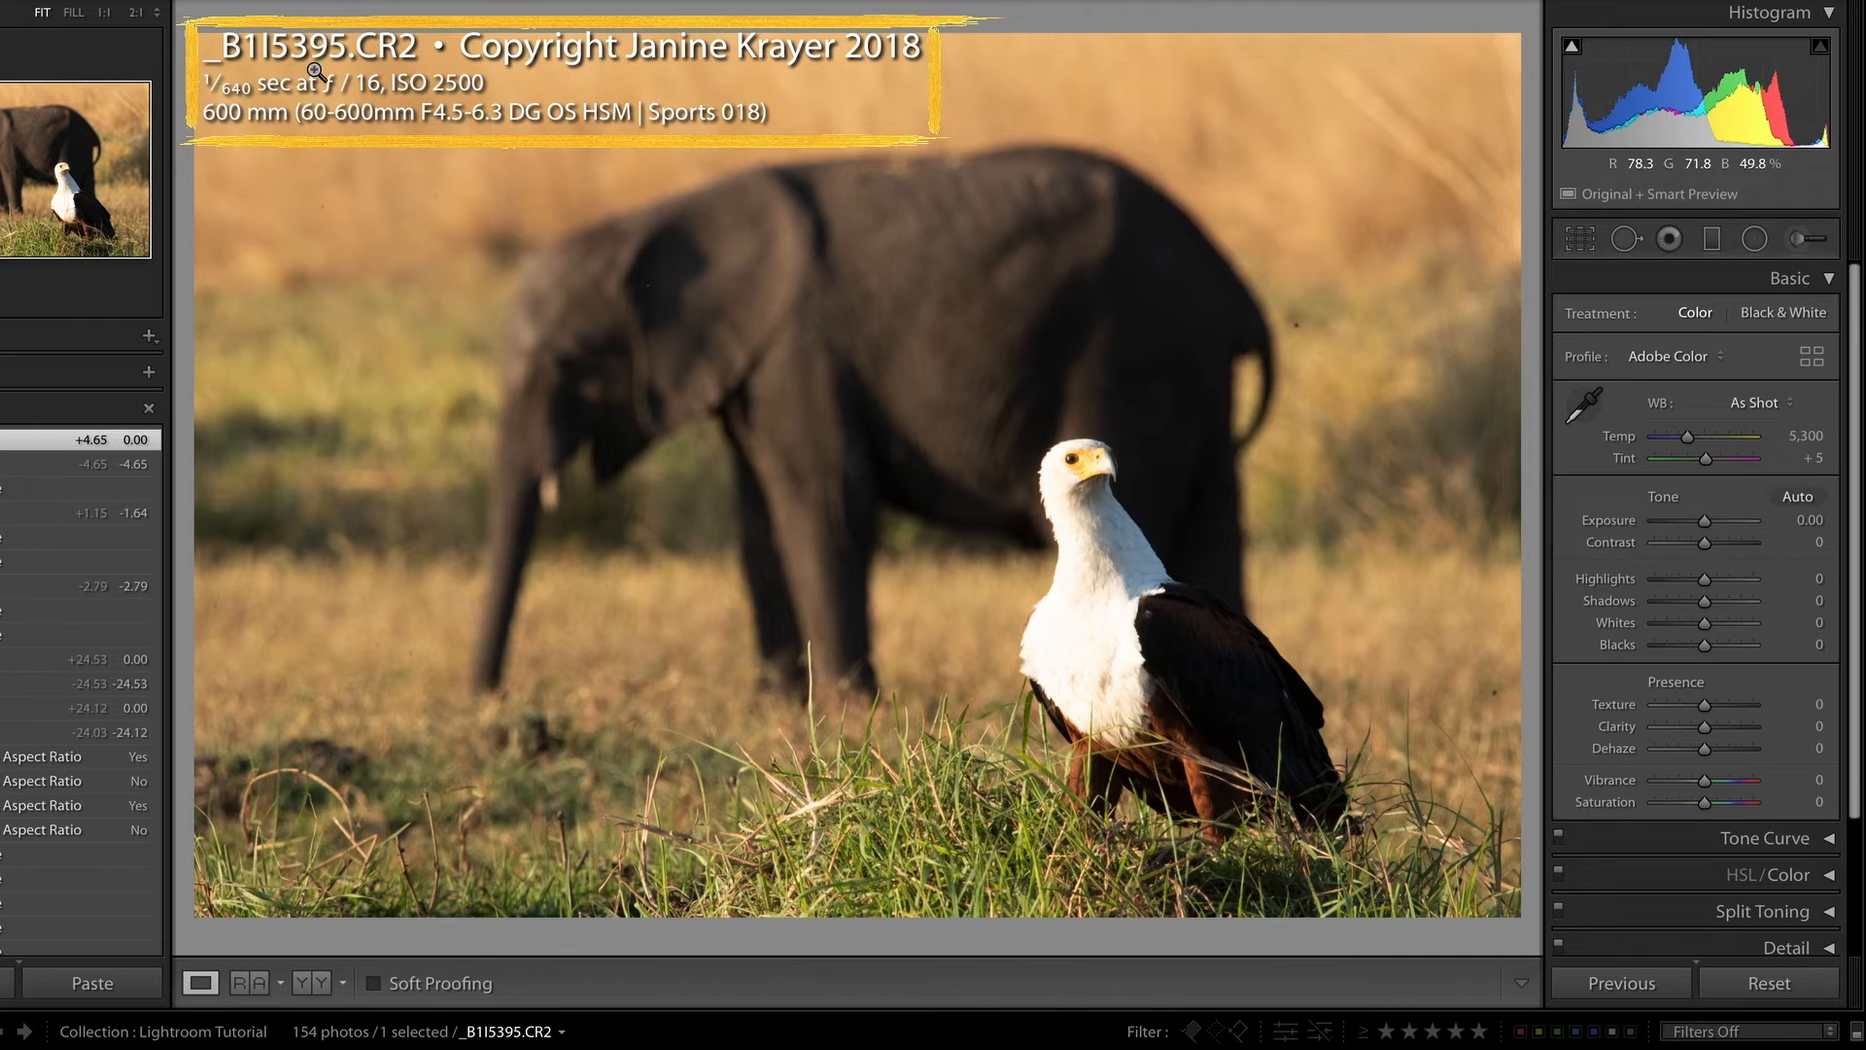
Examine the capture info overlay and inspect the eagle's head at 1:1 magnification
key("i")
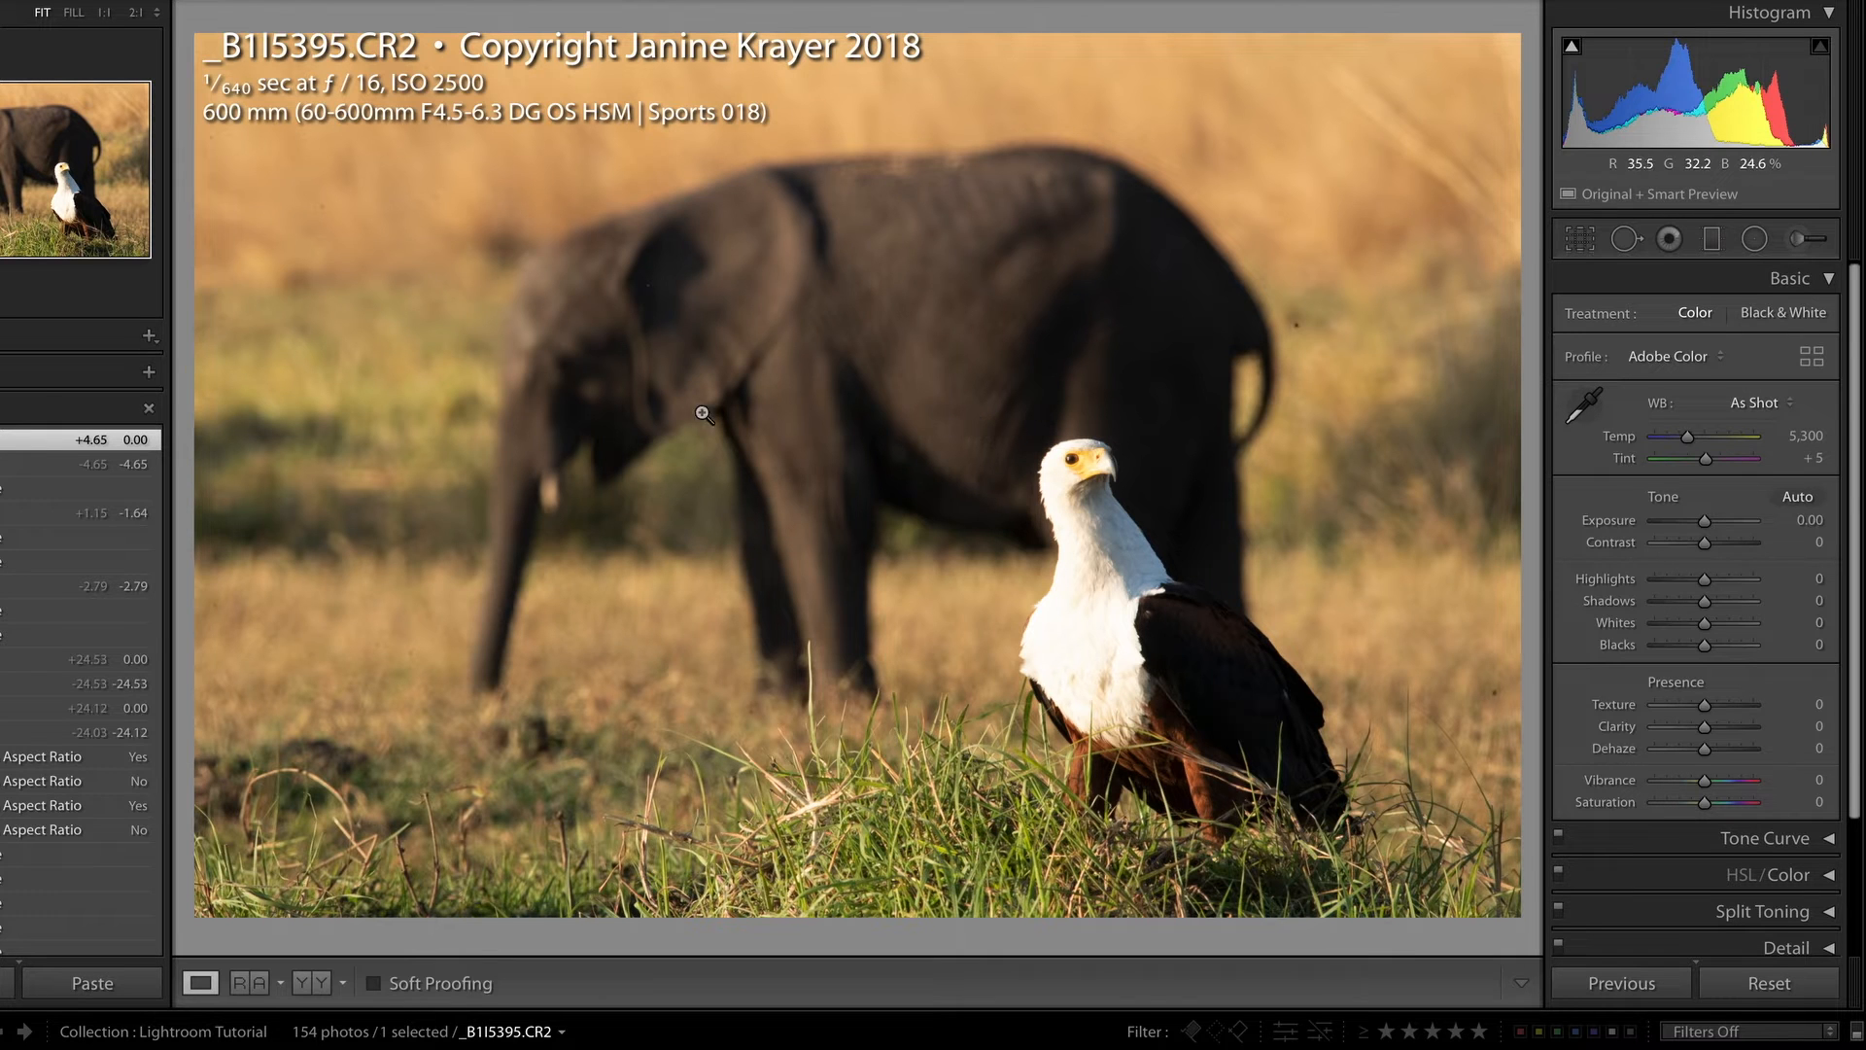
left_click(1082, 480)
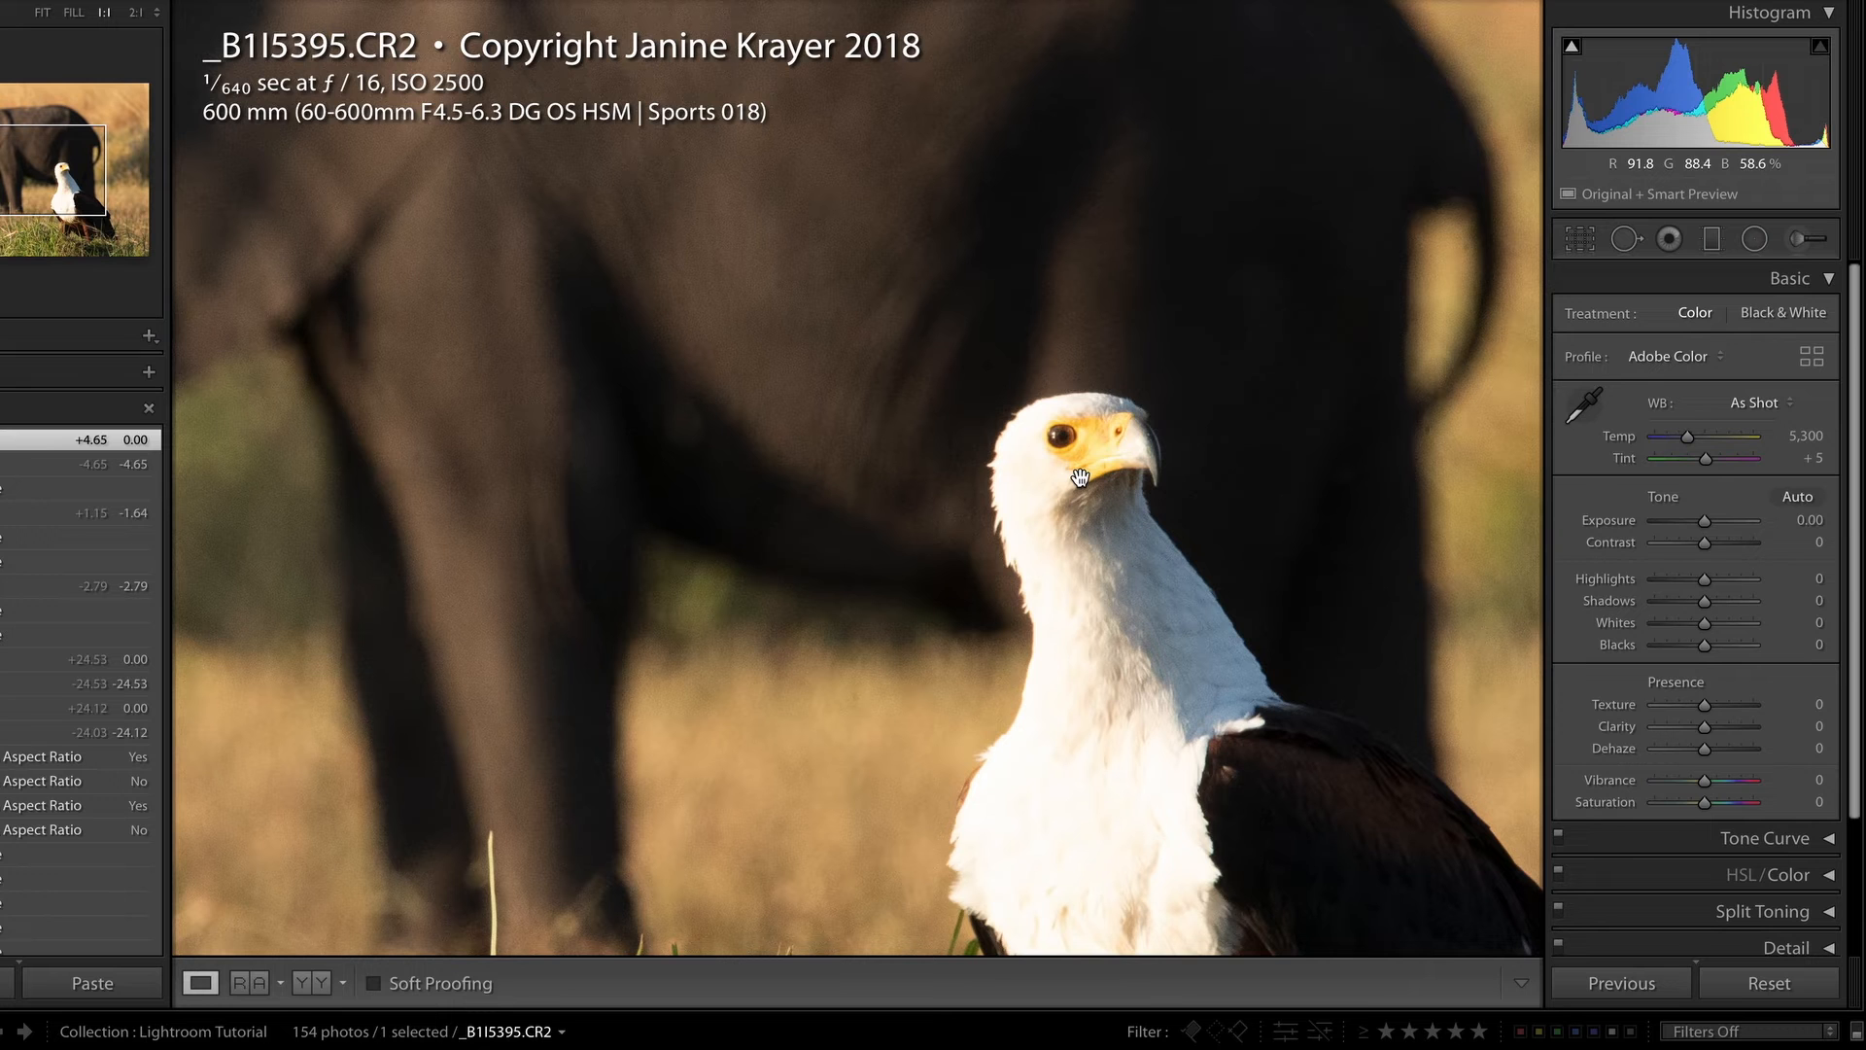
left_click_drag(1245, 755, 1153, 709)
key("f")
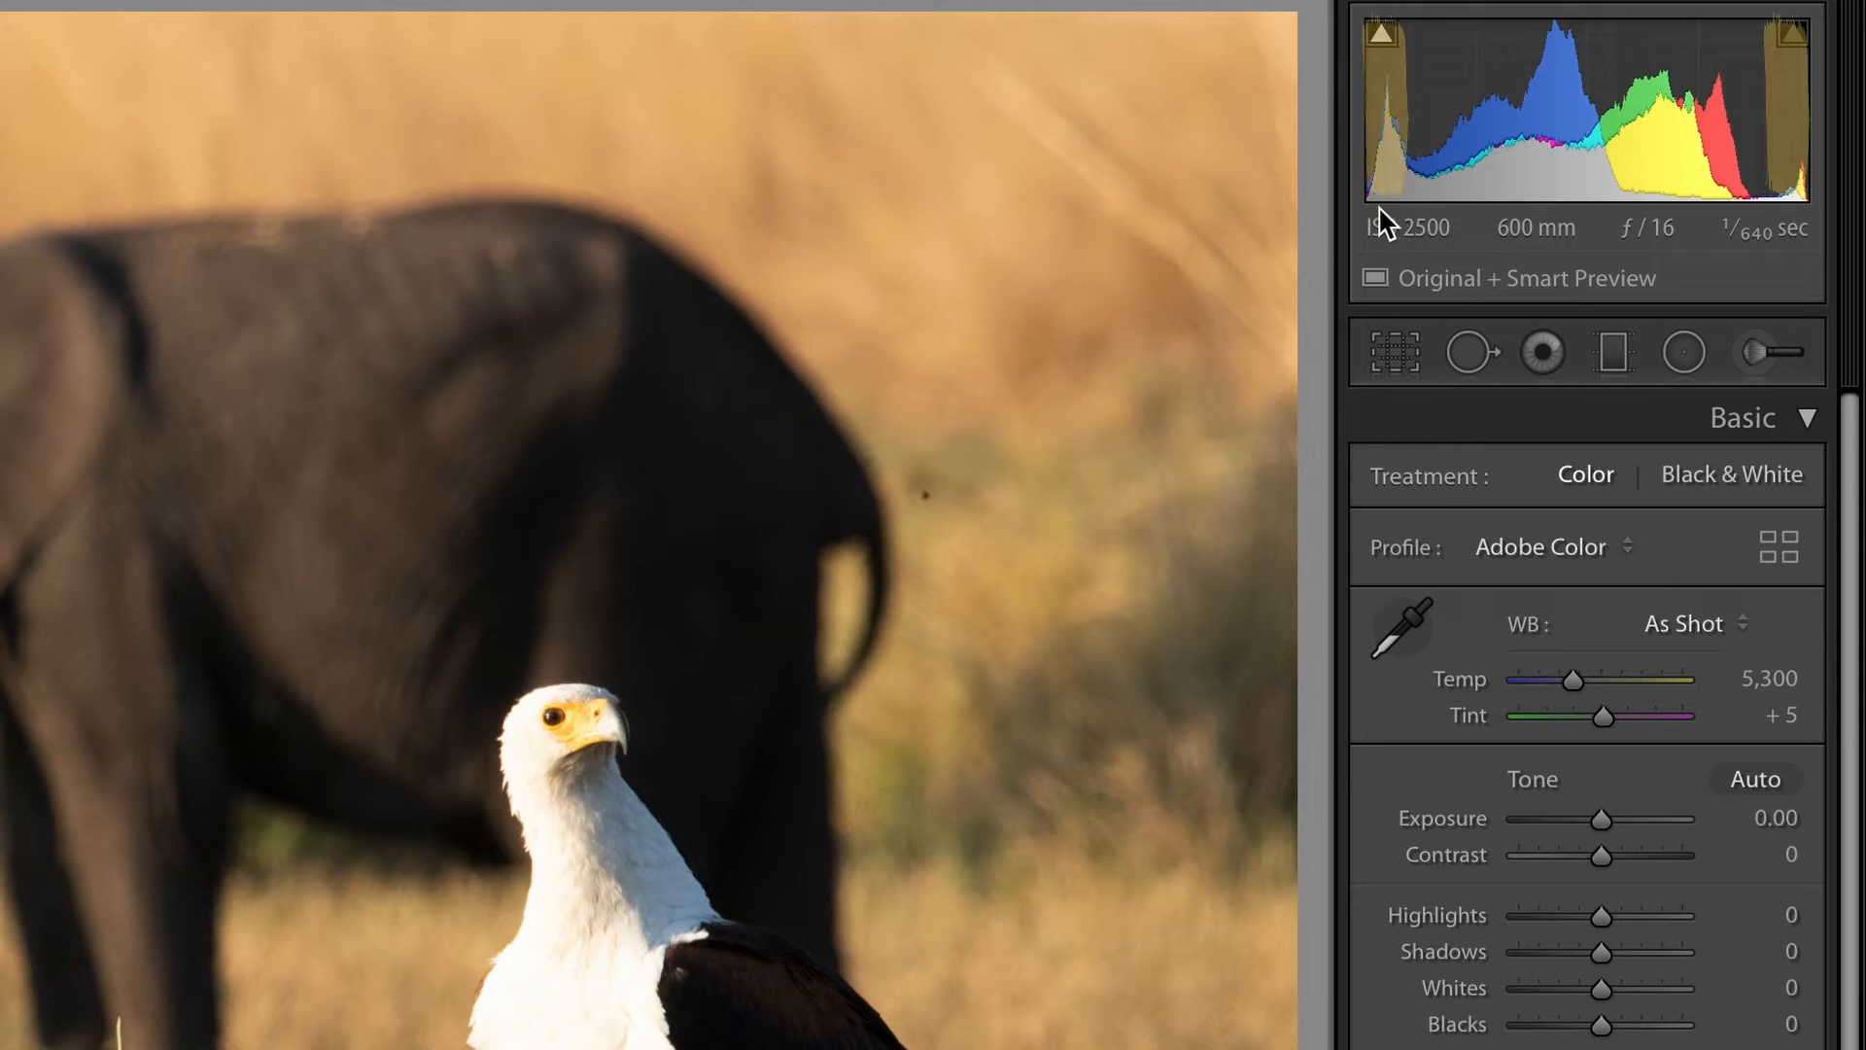
left_click(524, 1010)
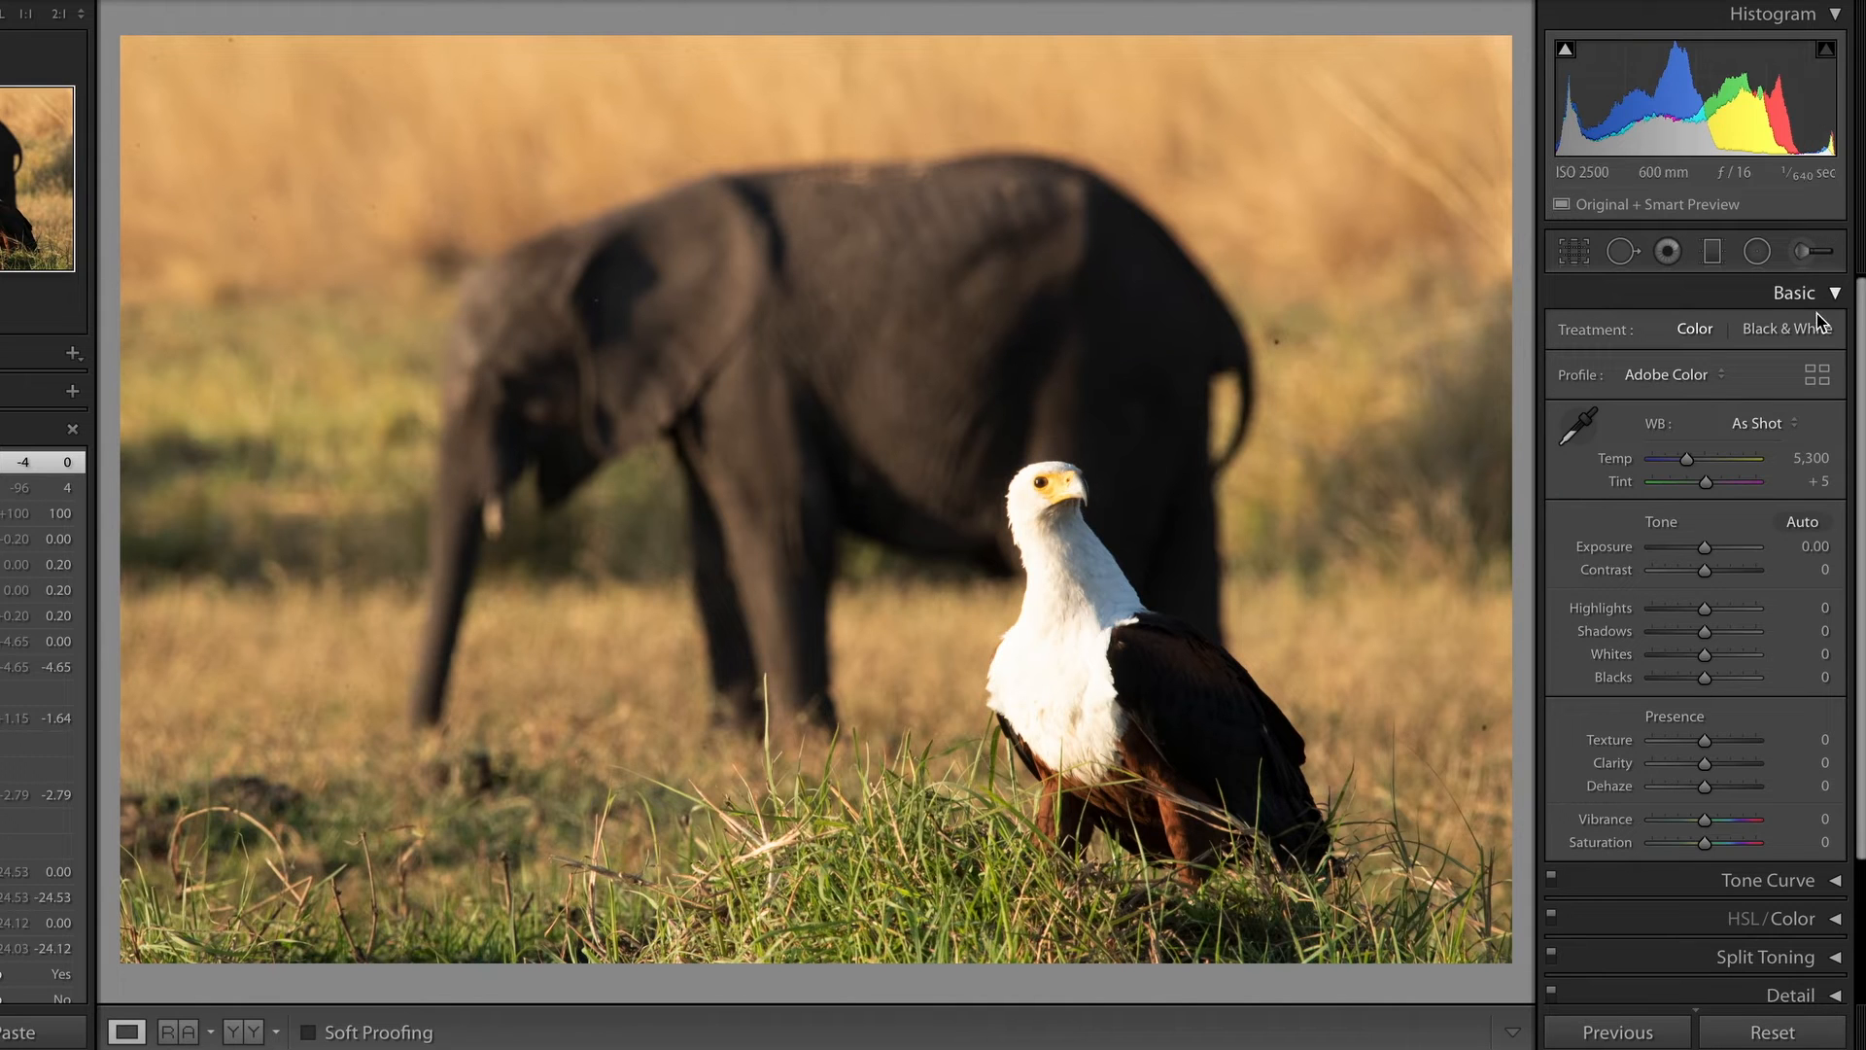
Try raising the Whites to +100 and reset them to 0
left_click_drag(1708, 658, 1761, 656)
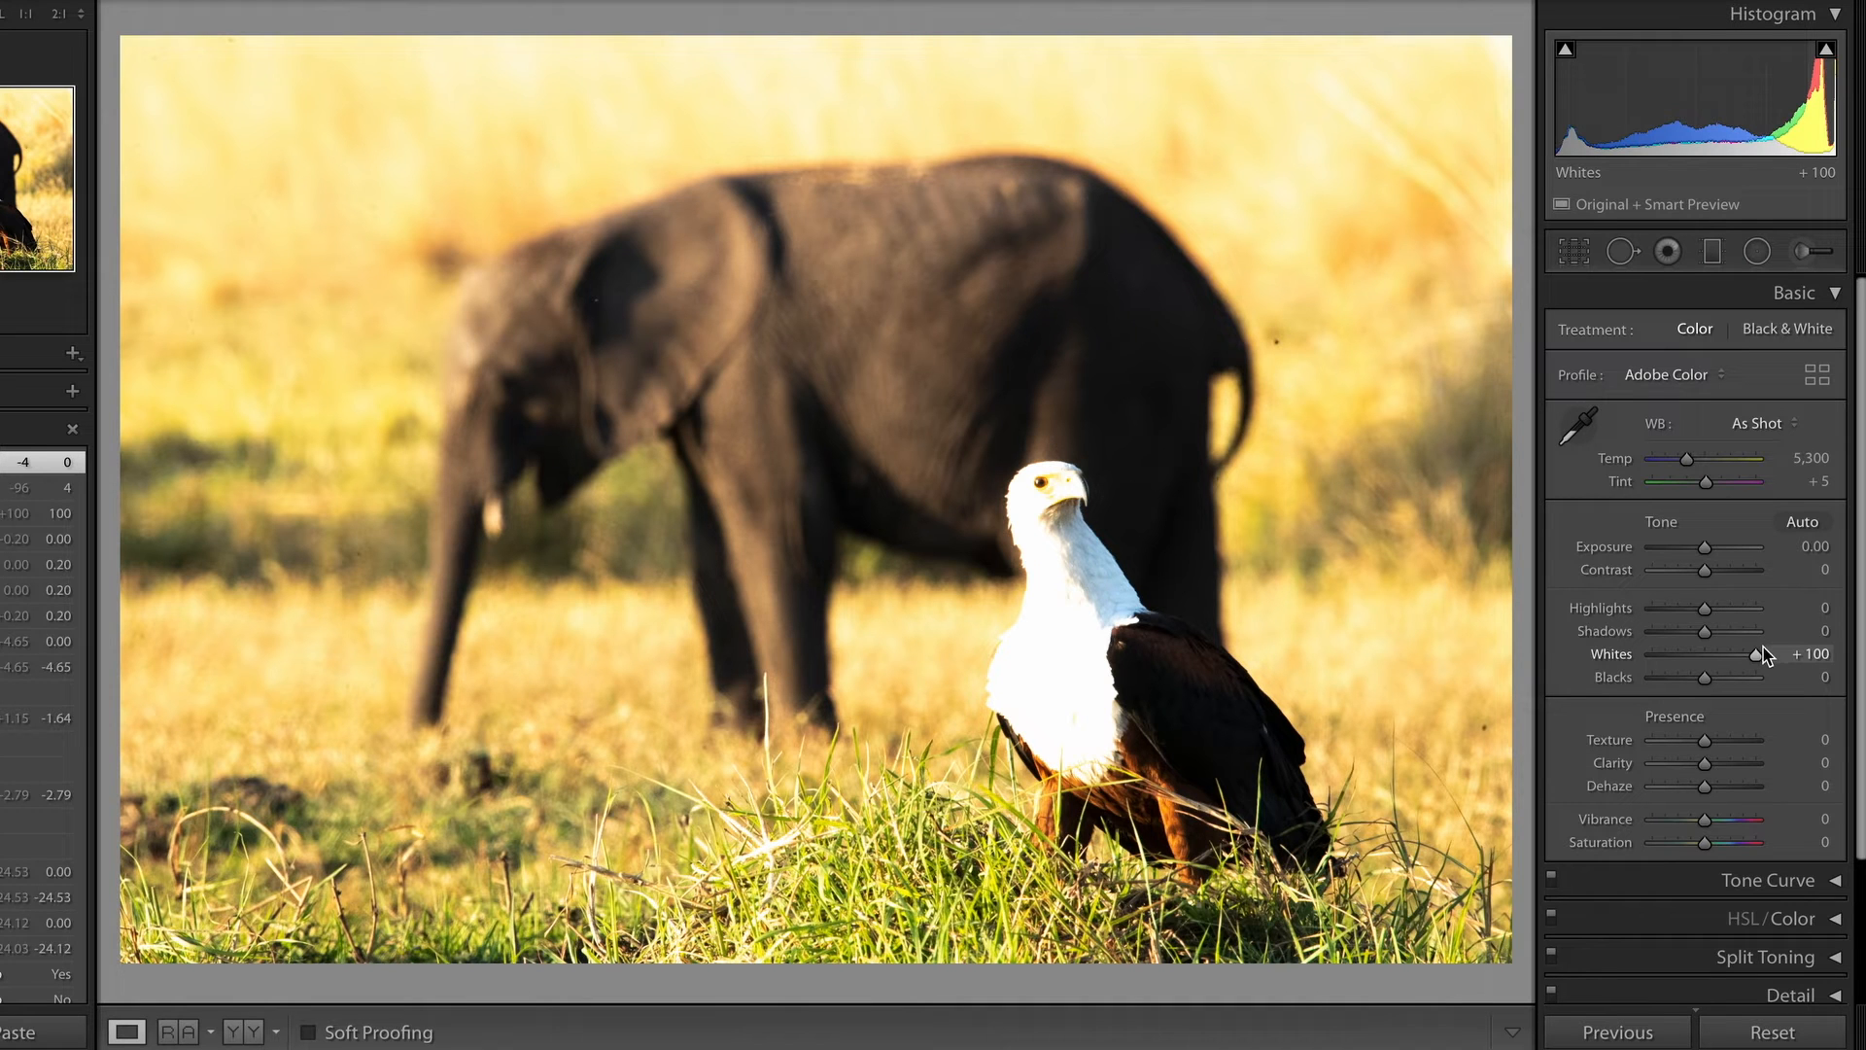
left_click_drag(1763, 648, 1703, 656)
double_click(1706, 654)
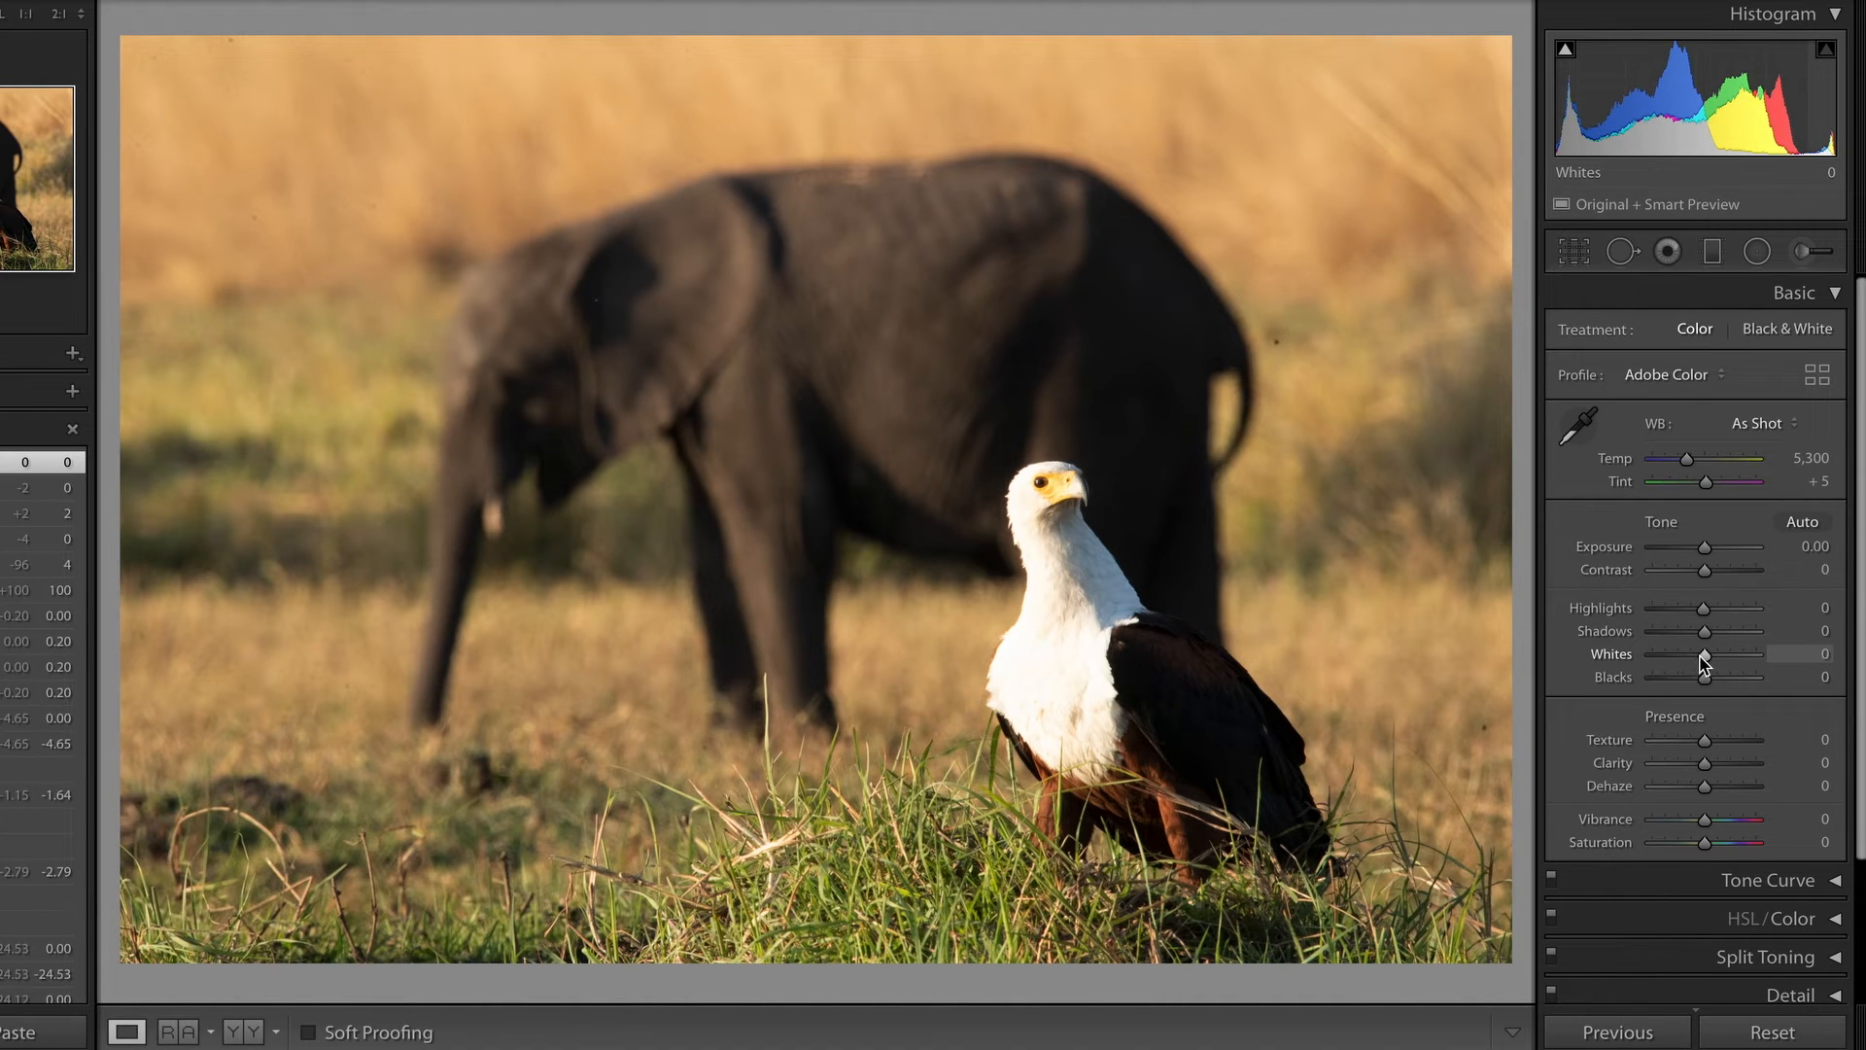
Set the Whites to +10, using the clipping preview to find the point where highlights start to clip
mouse_move(1707, 659)
left_mouse_down()
mouse_move(1740, 654)
mouse_move(1678, 659)
mouse_move(1745, 659)
mouse_move(1688, 658)
mouse_move(1724, 663)
mouse_move(1708, 670)
left_mouse_up()
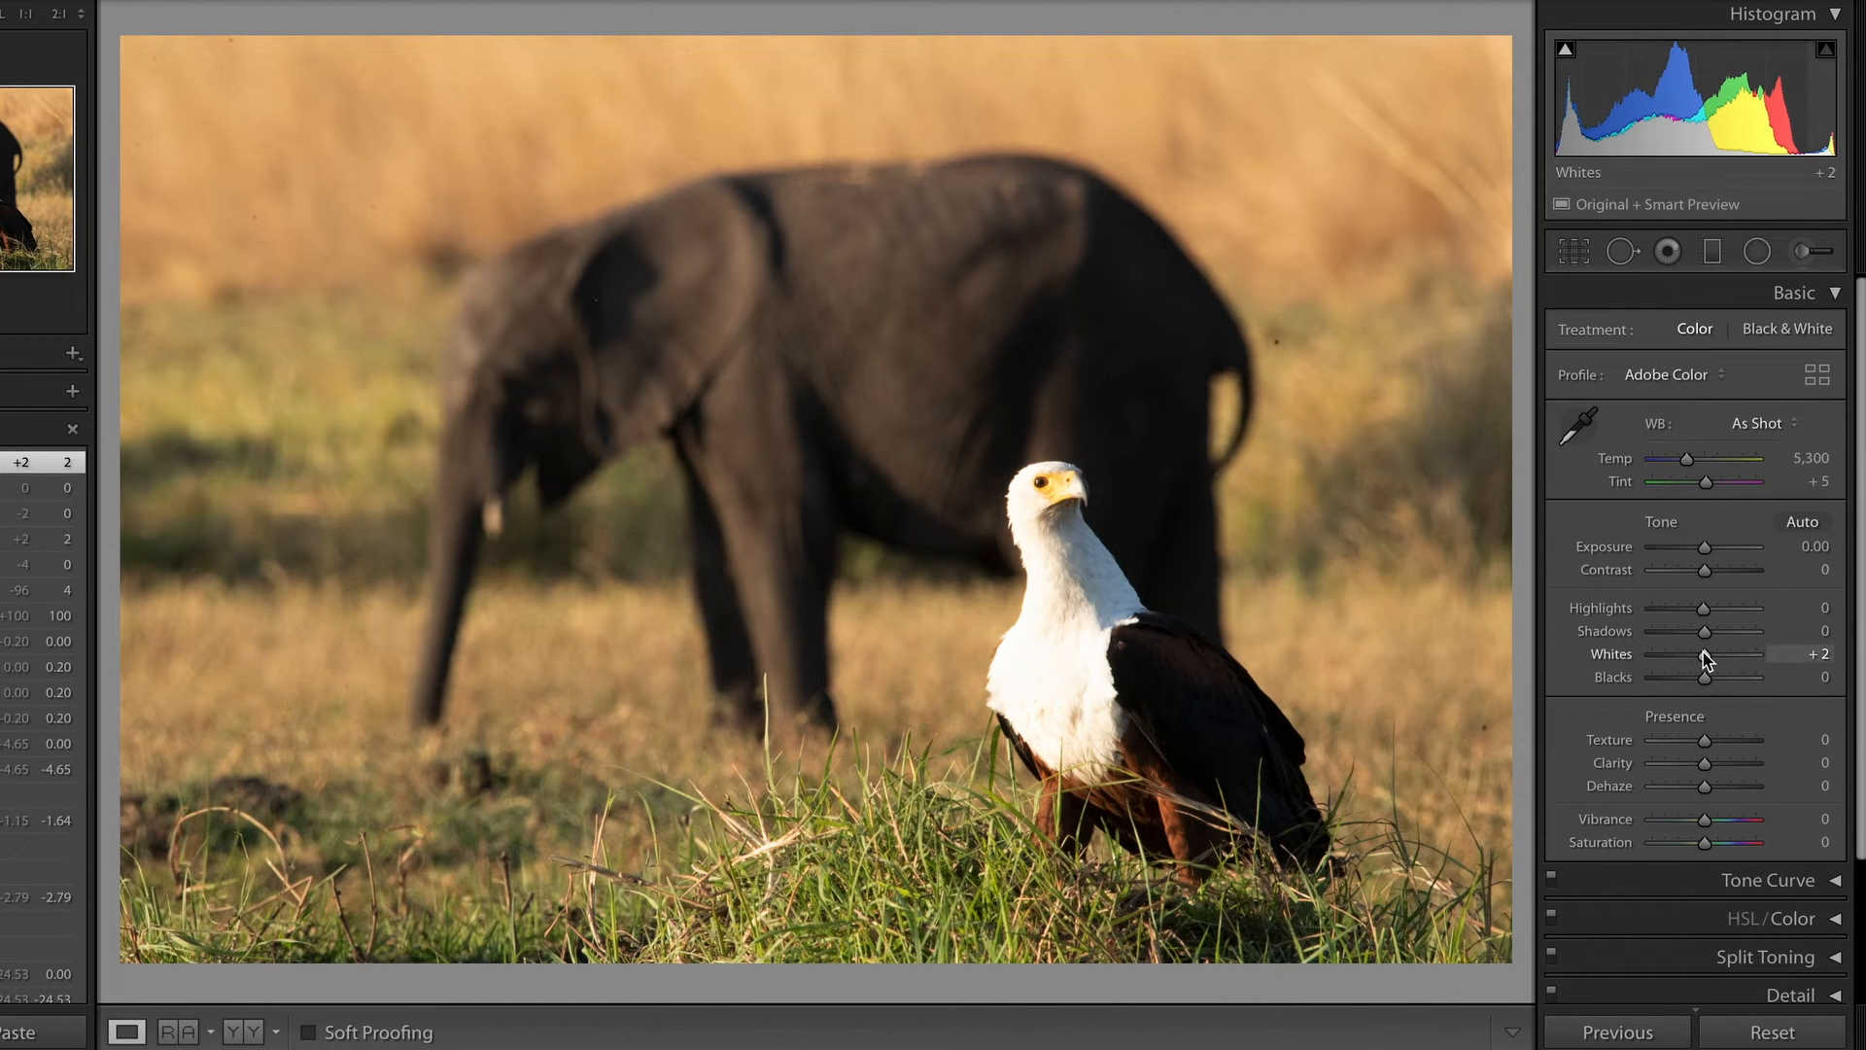
mouse_move(1708, 661)
left_mouse_down("alt")
mouse_move(1772, 661)
mouse_move(1711, 662)
left_mouse_up("alt")
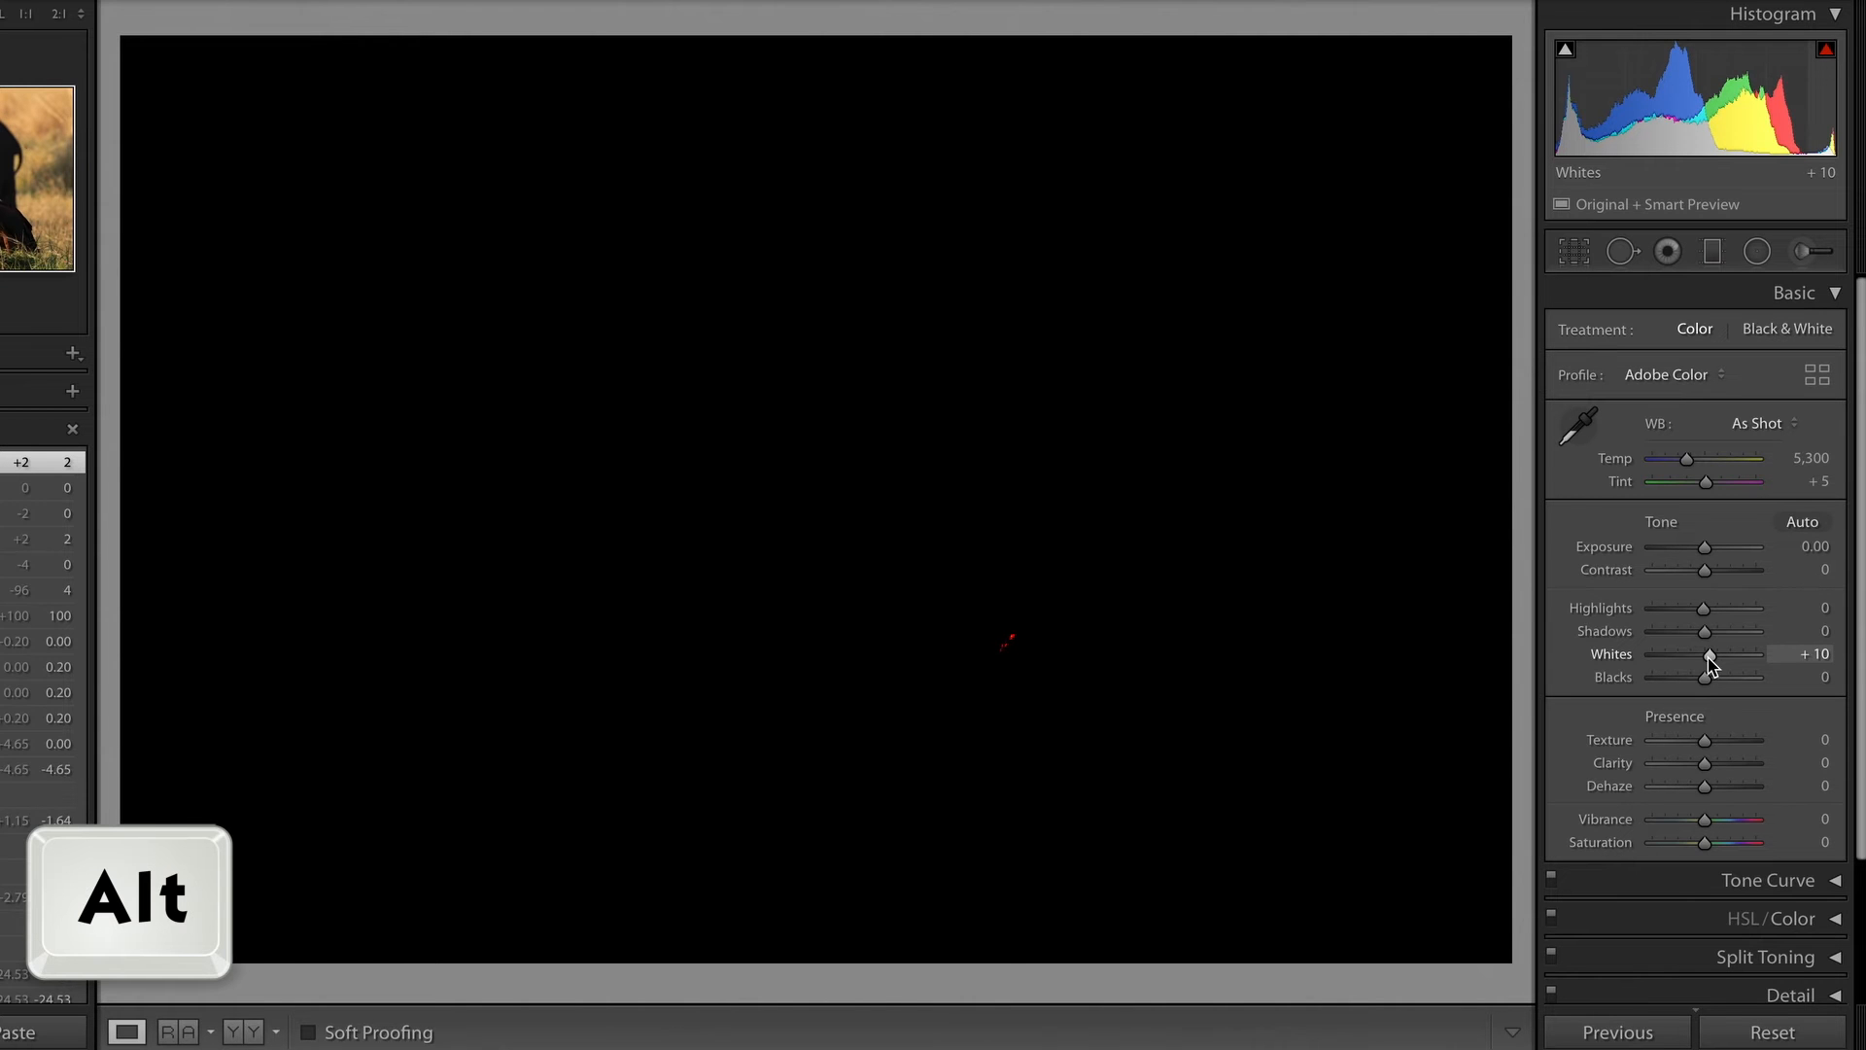
left_click_drag(1711, 663, 1711, 662)
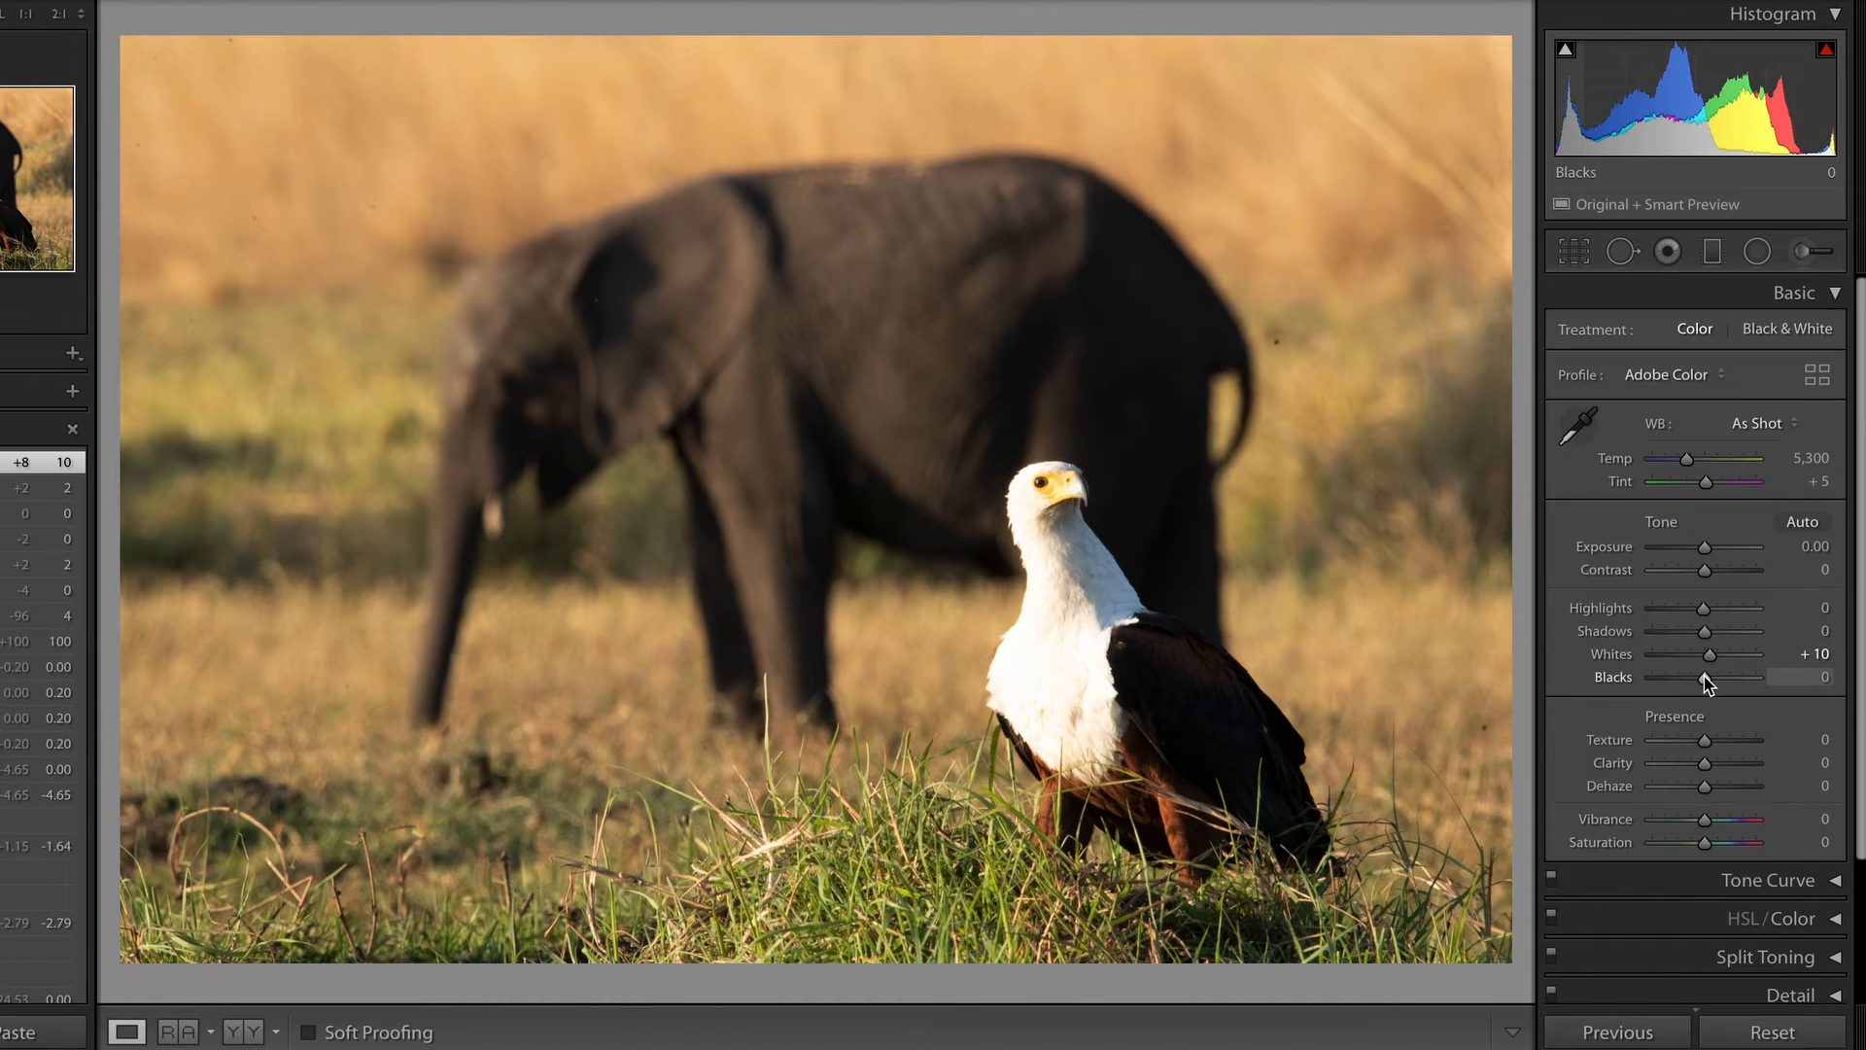
Set the Blacks to +5, using the clipping preview to judge the darkest areas of the eagle
mouse_move(1706, 677)
left_mouse_down()
mouse_move(1676, 680)
mouse_move(1707, 678)
left_mouse_up()
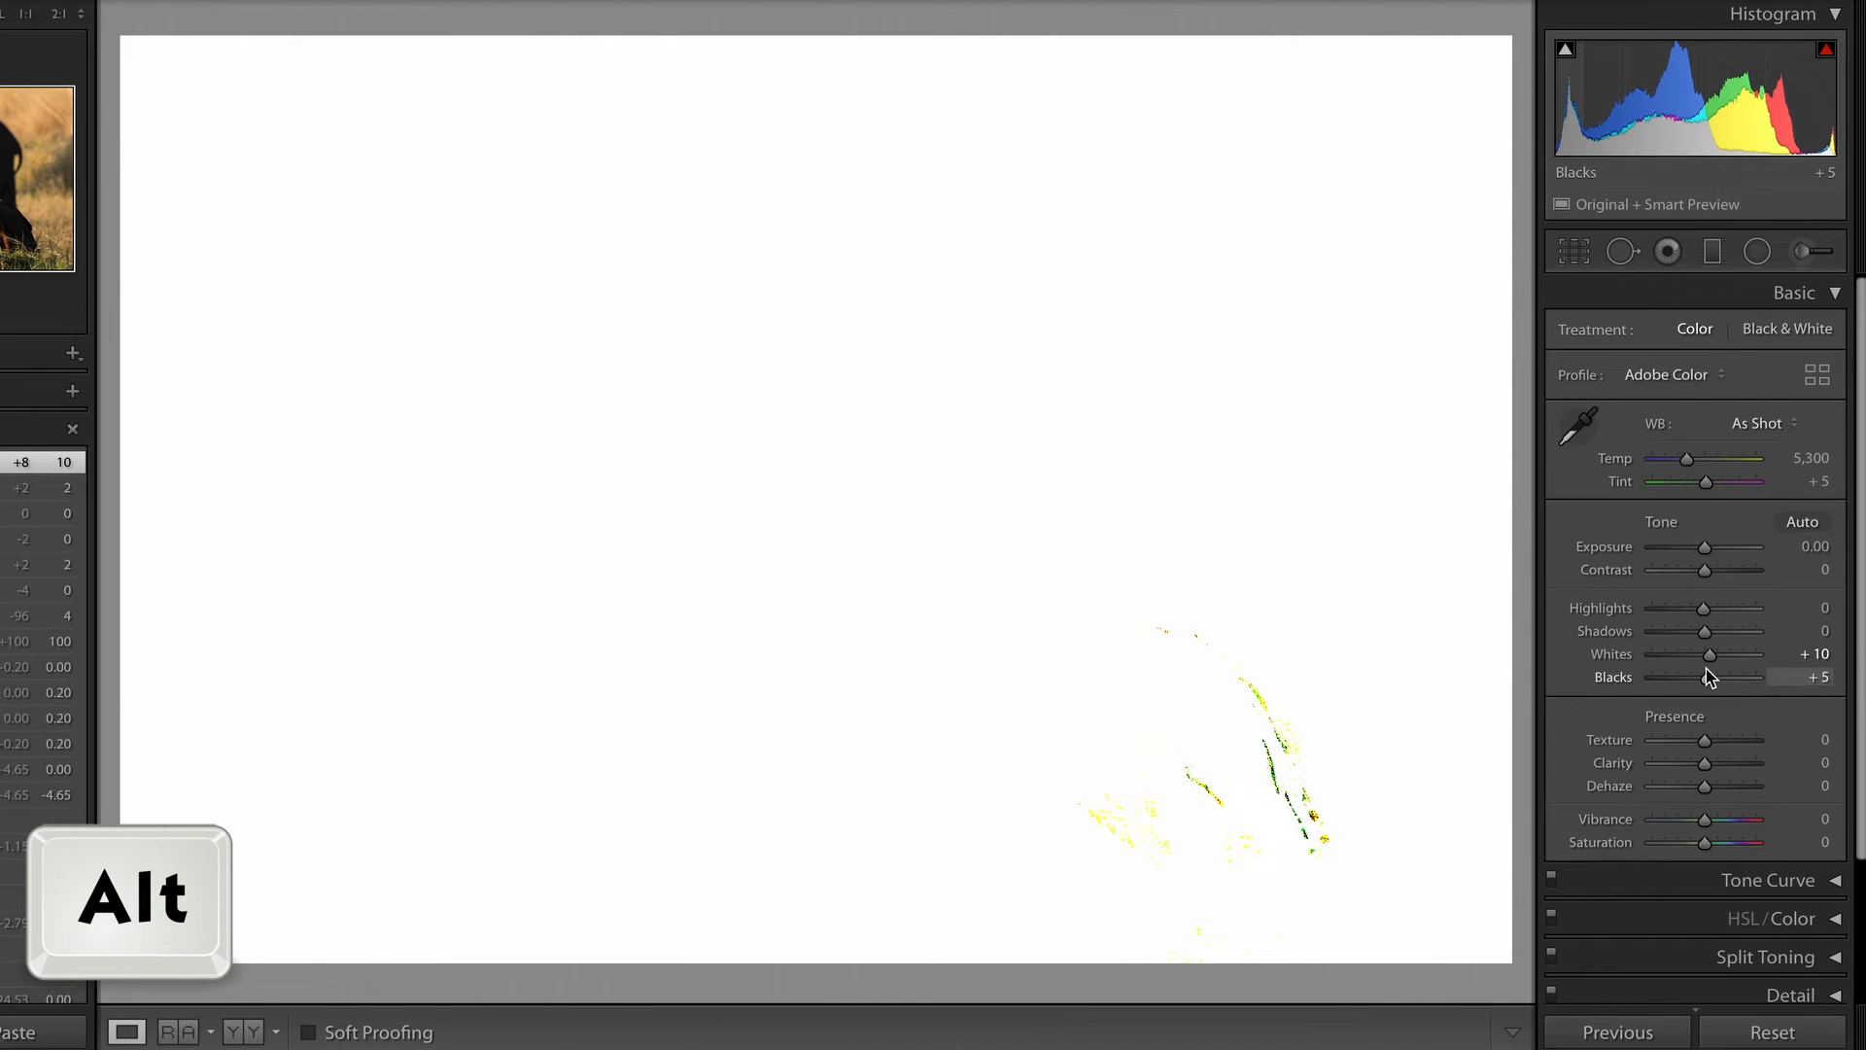
right_click(1709, 678)
left_click(1703, 680)
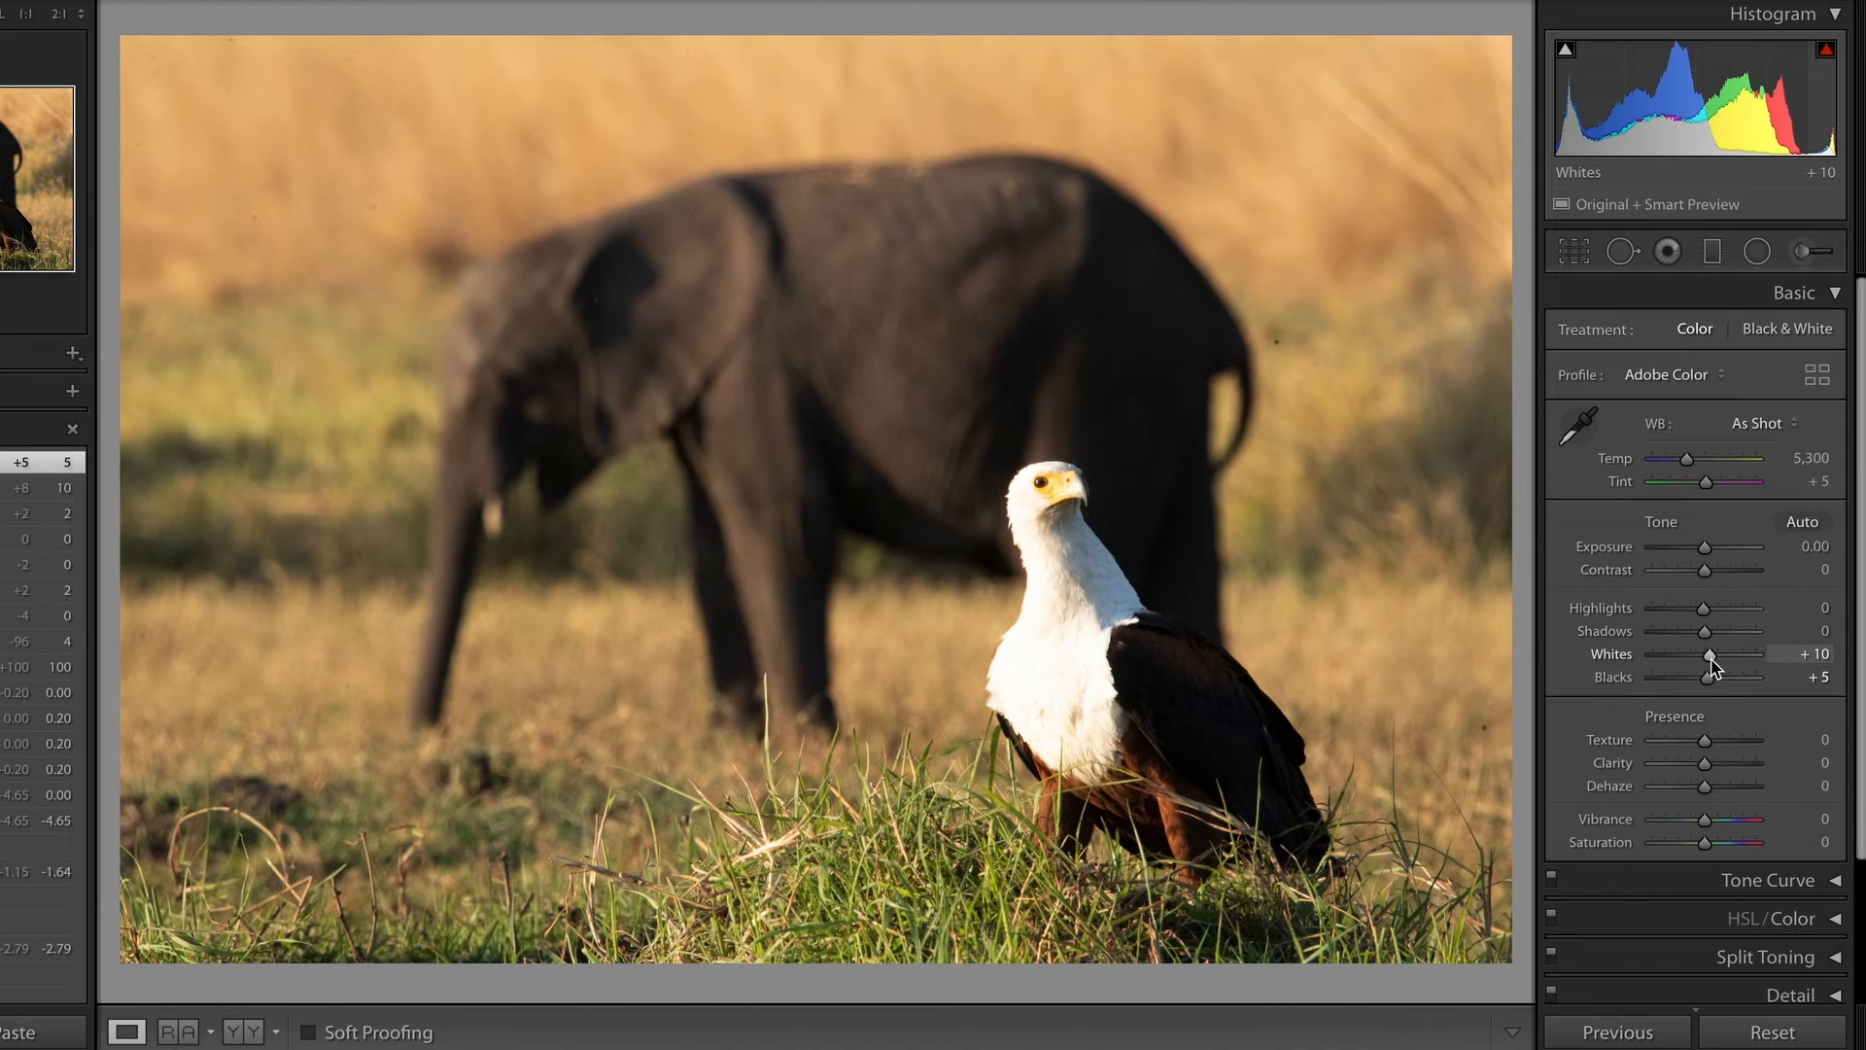
Show the highlight and shadow clipping warnings and inspect the eagle's chest at 2:1 magnification
left_click(1828, 54)
left_click(1566, 50)
left_click(1011, 636)
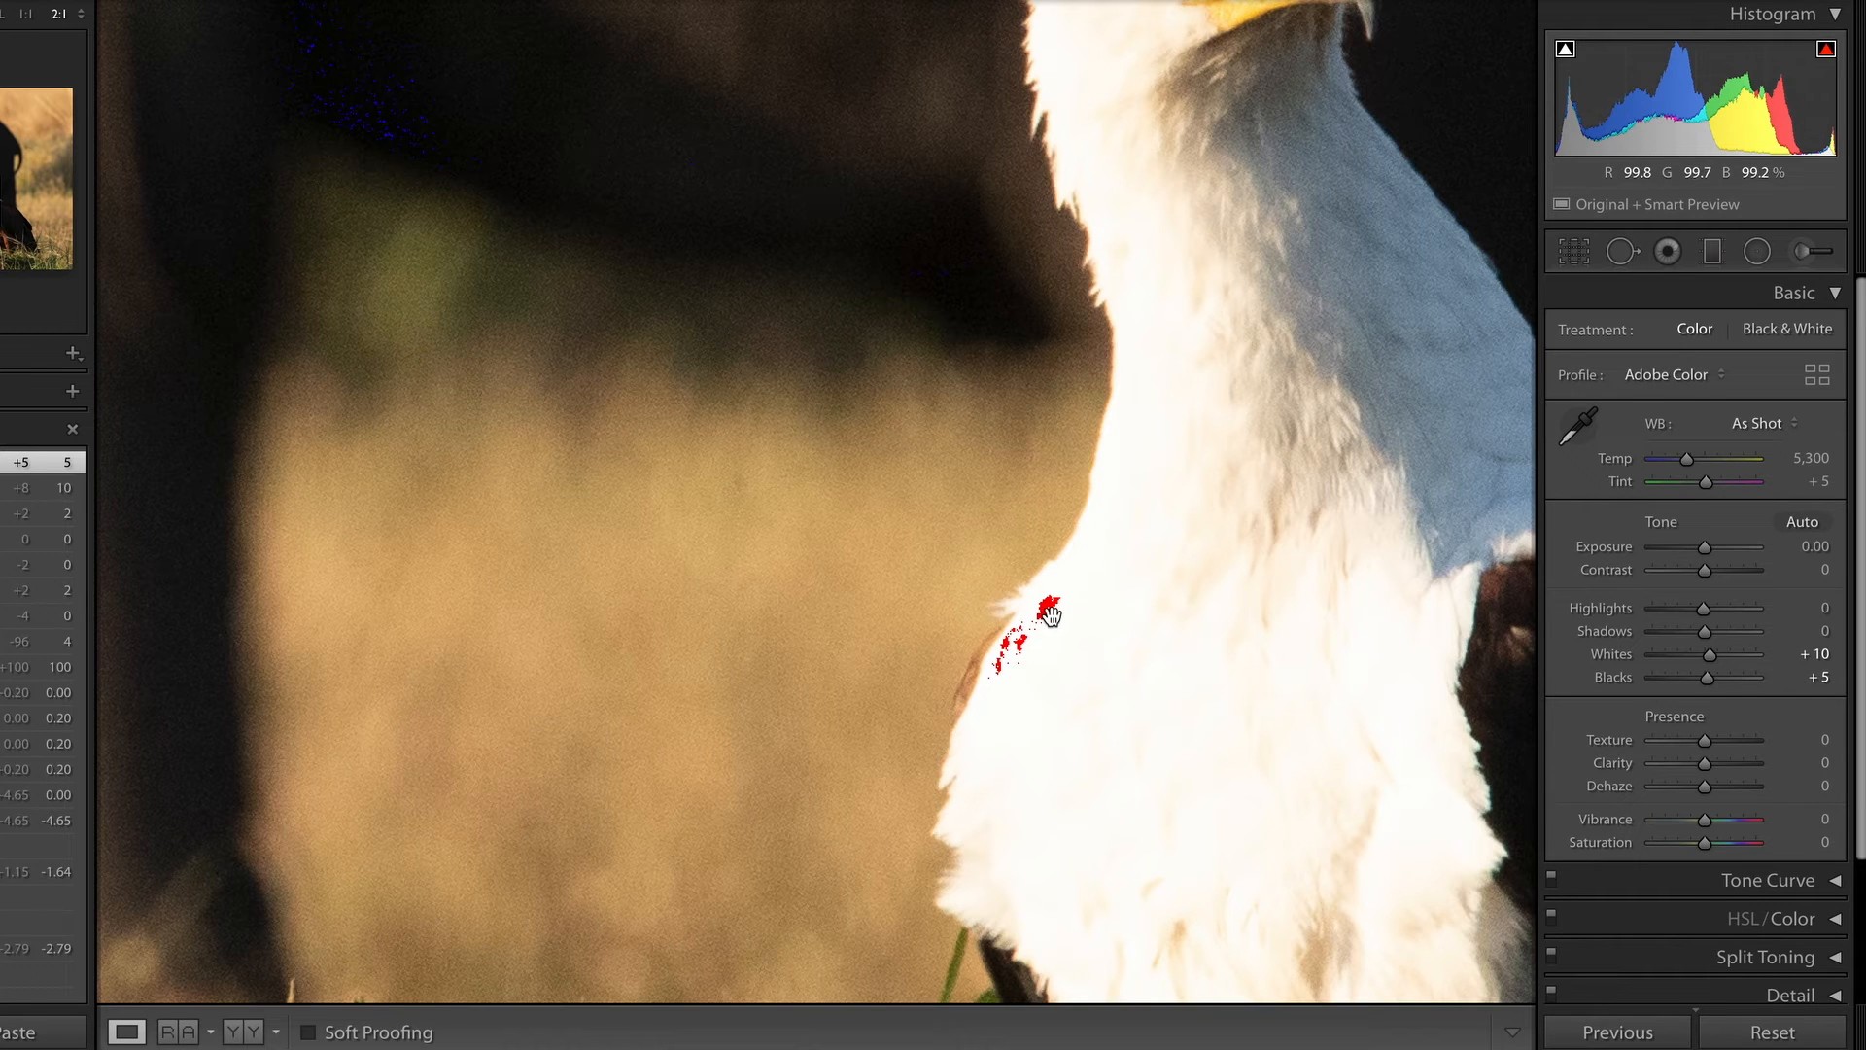
left_click(1347, 700)
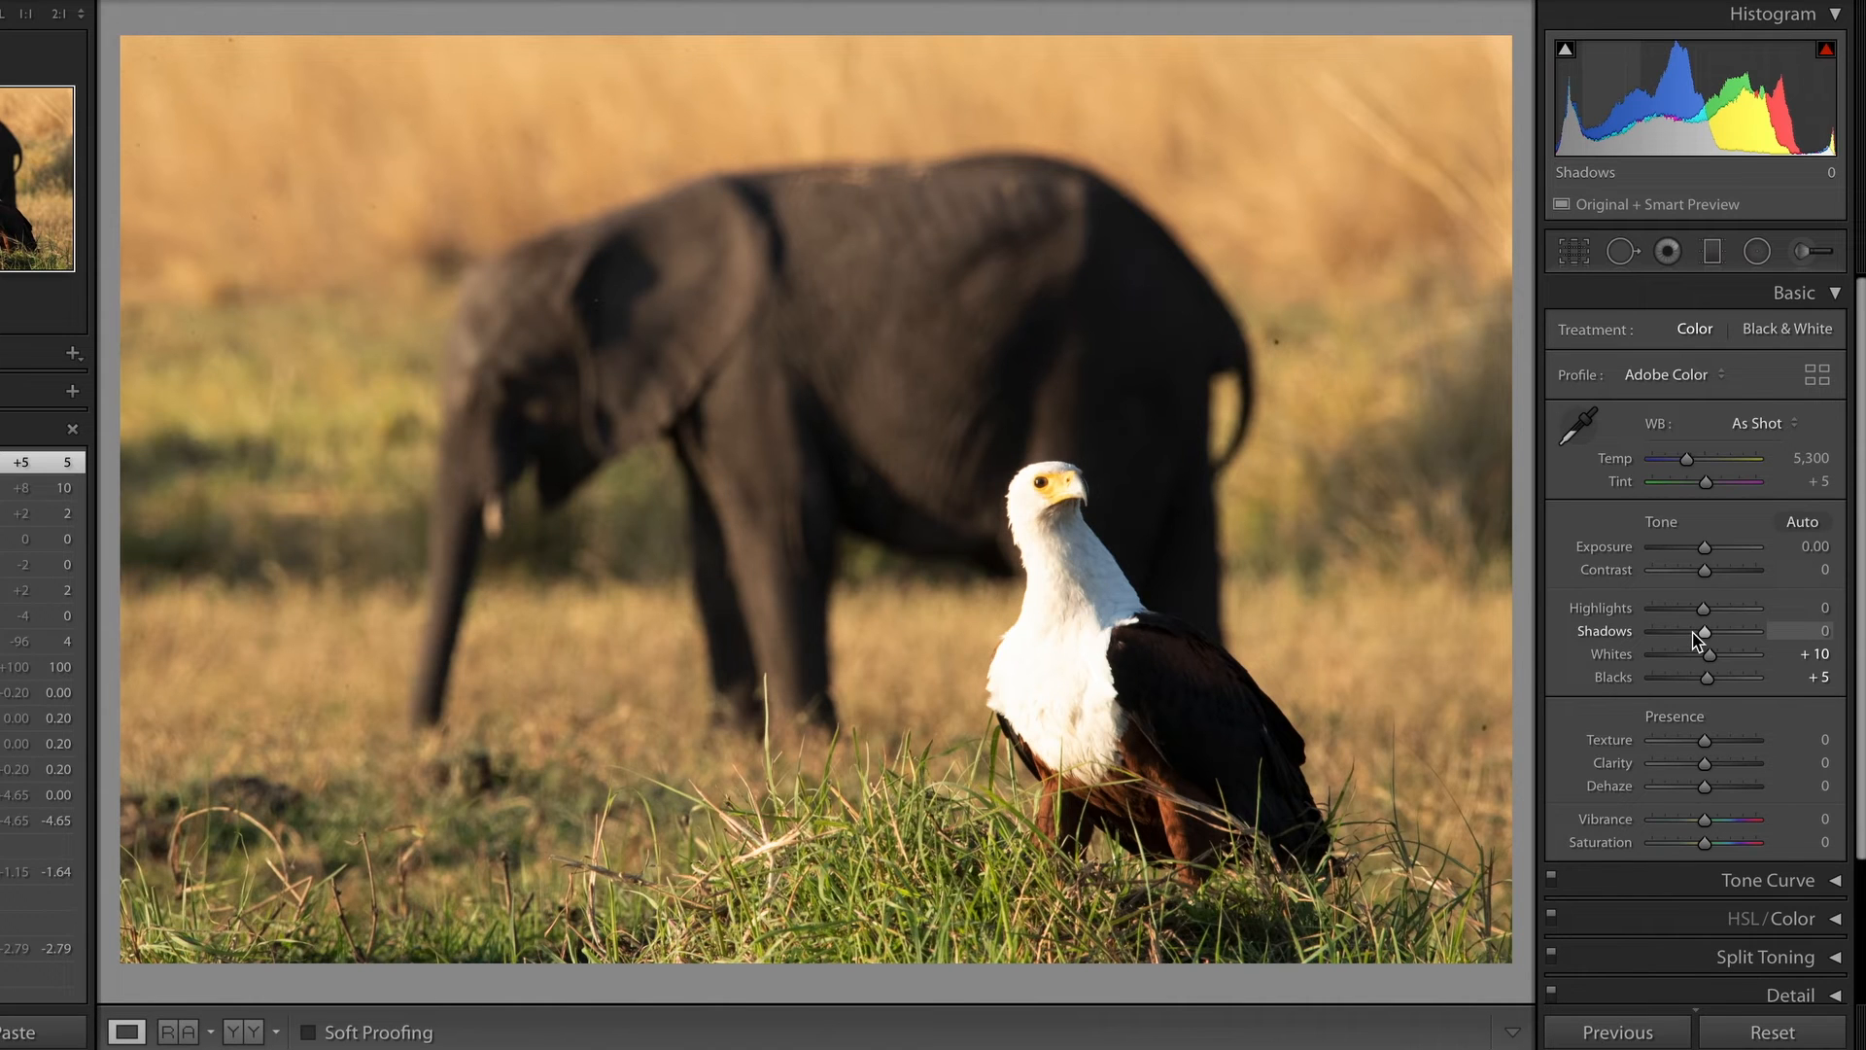
Set the Shadows to +66 and the Highlights to -92, checking the detail in the eagle's white feathers
left_click_drag(1707, 630, 1743, 634)
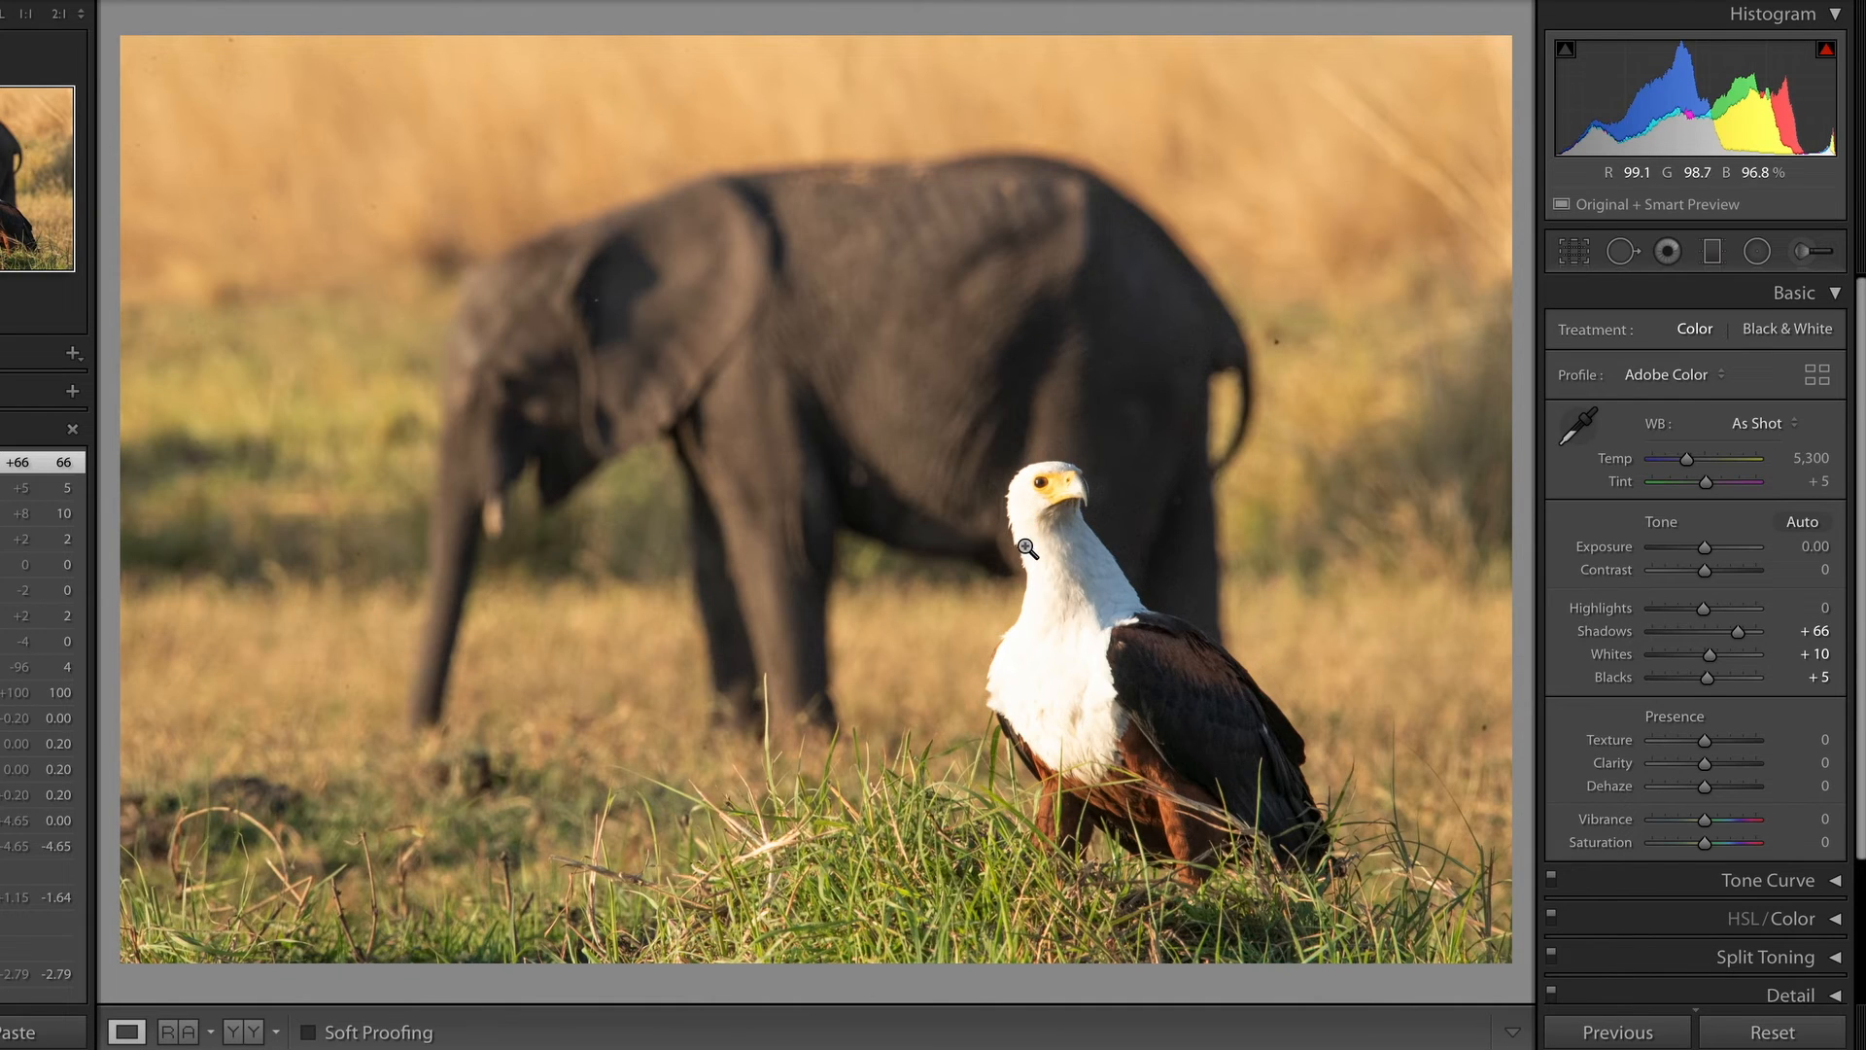
left_click(1031, 577)
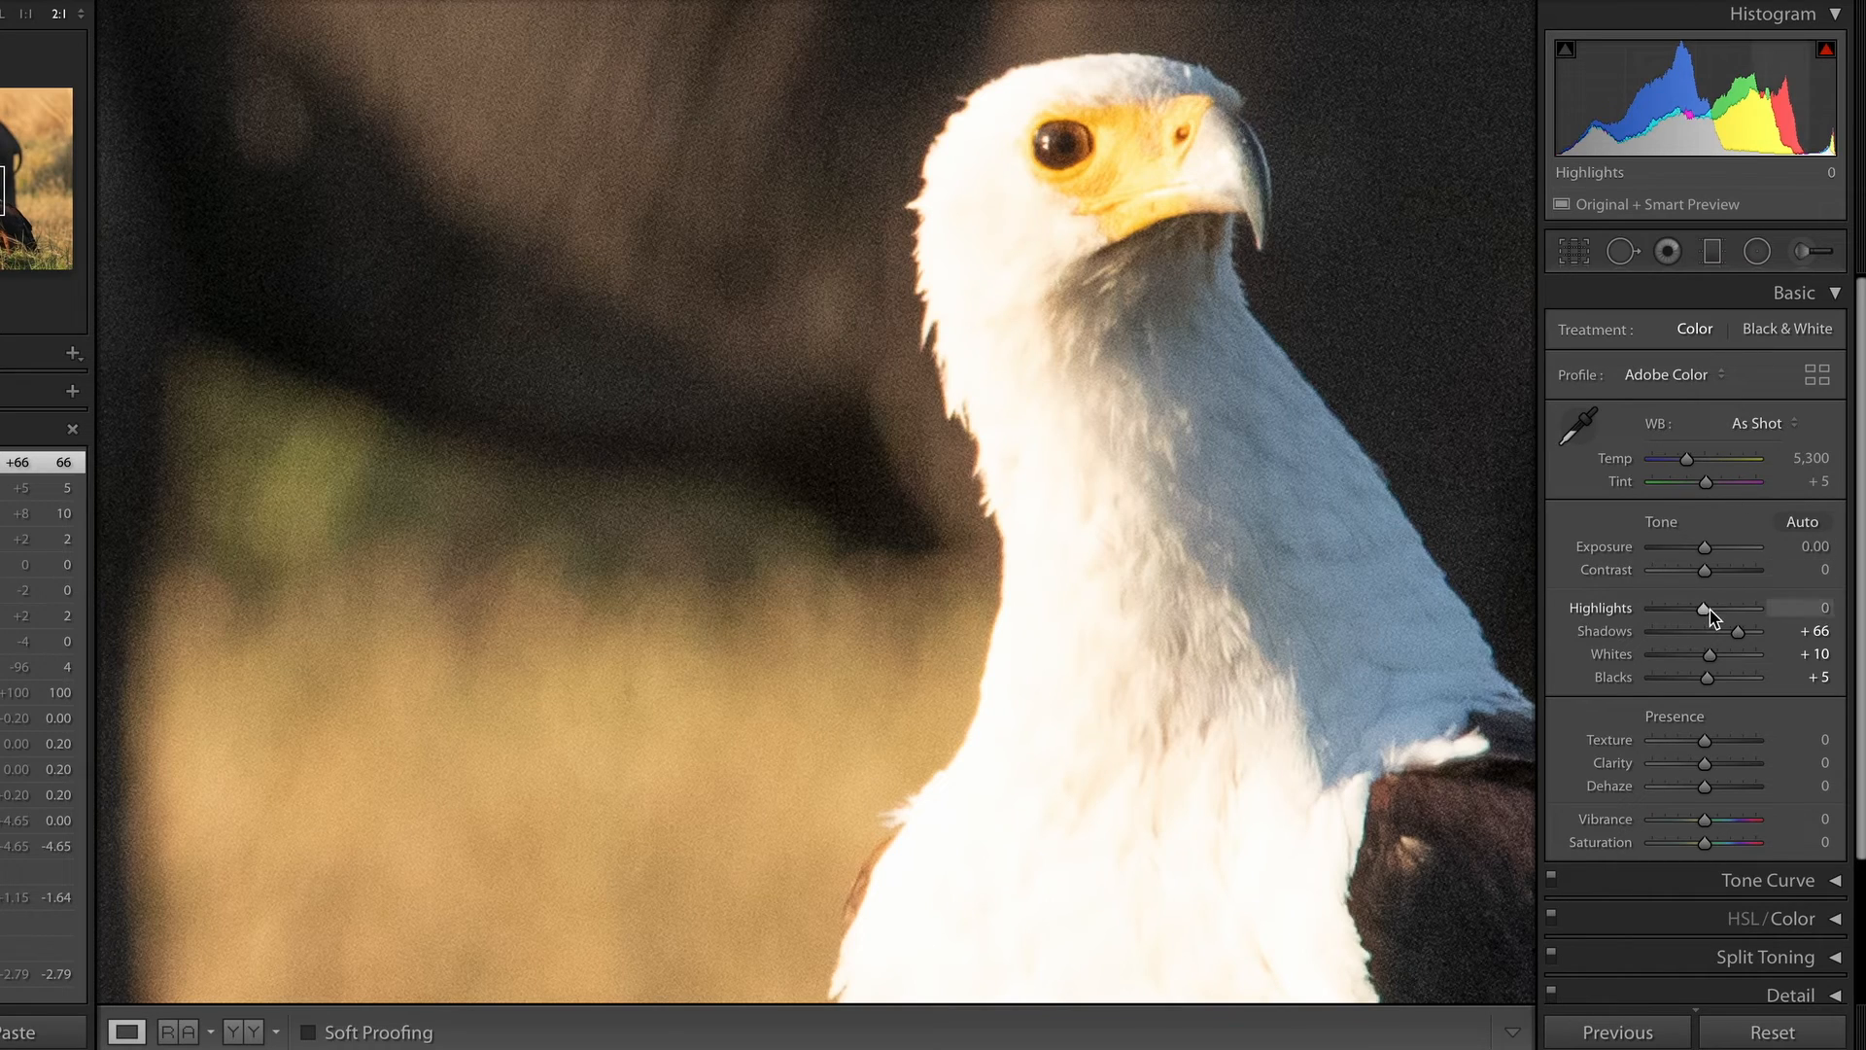
left_click_drag(1704, 610, 1678, 609)
mouse_move(1668, 625)
left_mouse_down()
mouse_move(1653, 632)
mouse_move(1685, 634)
mouse_move(1659, 630)
left_mouse_up()
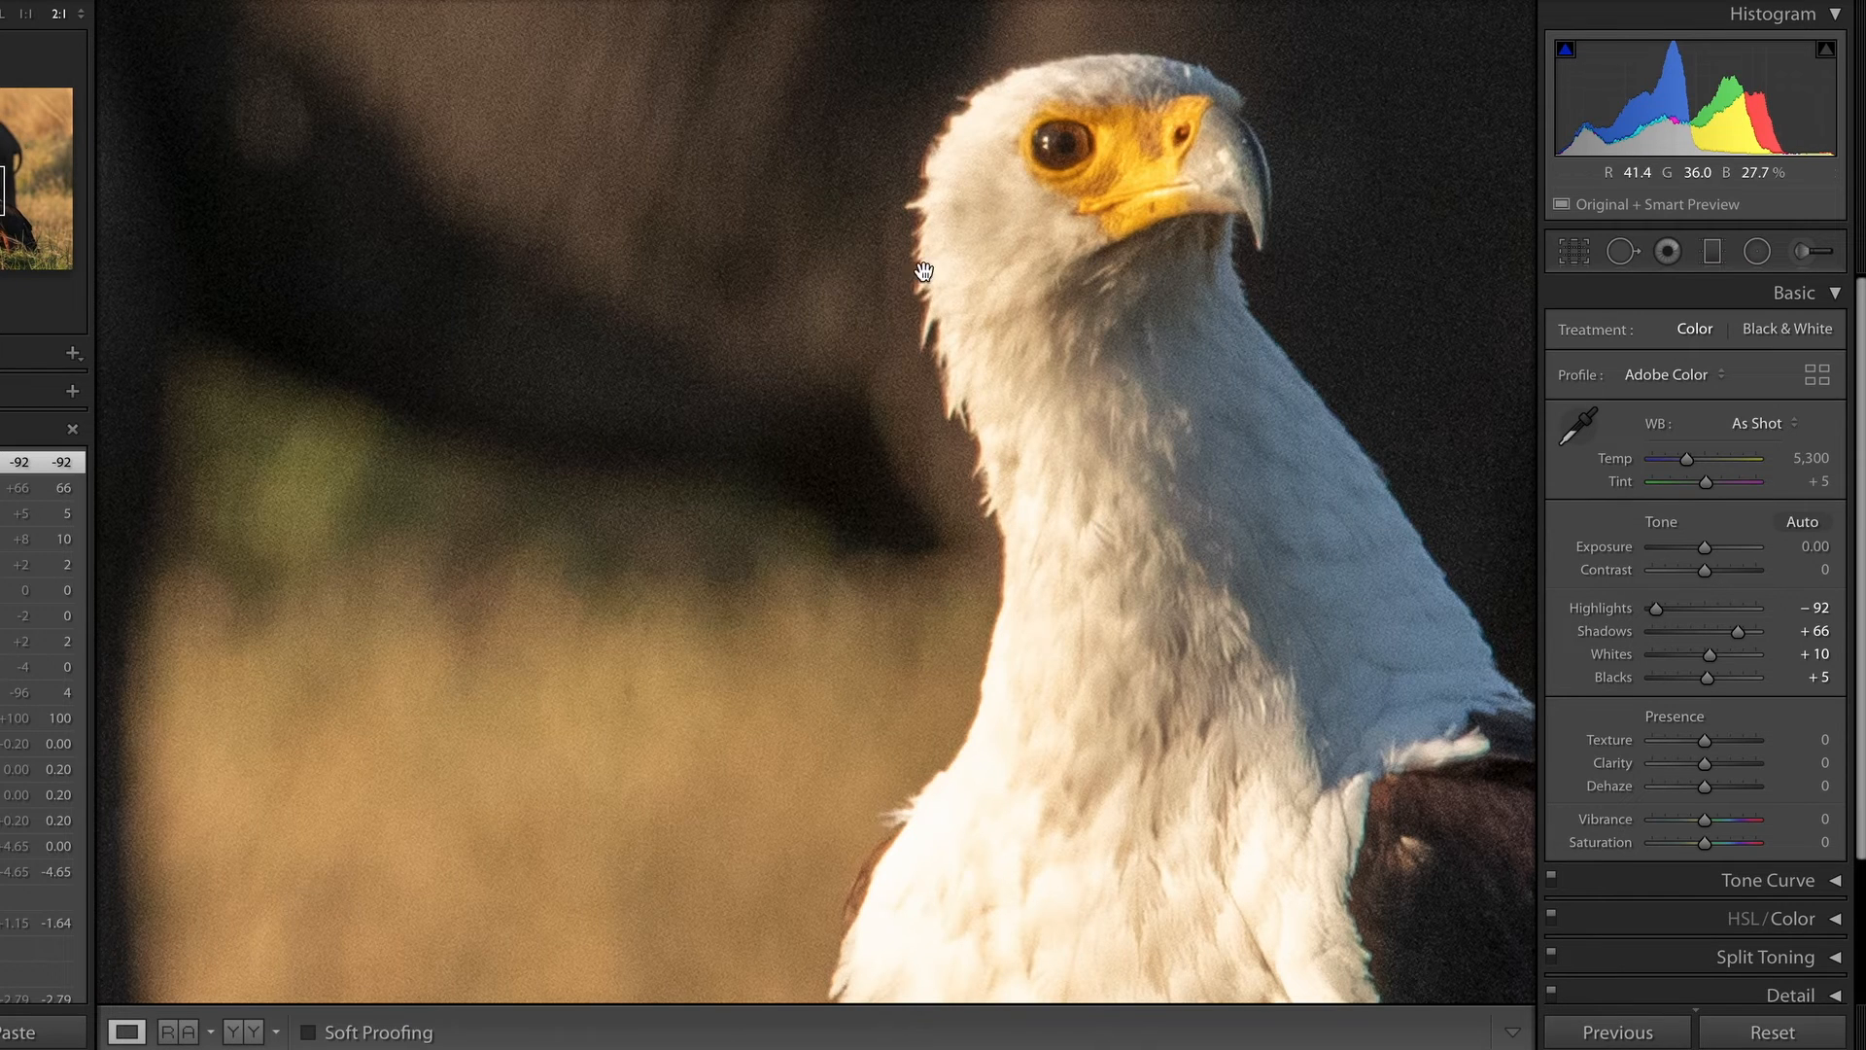
left_click(1163, 376)
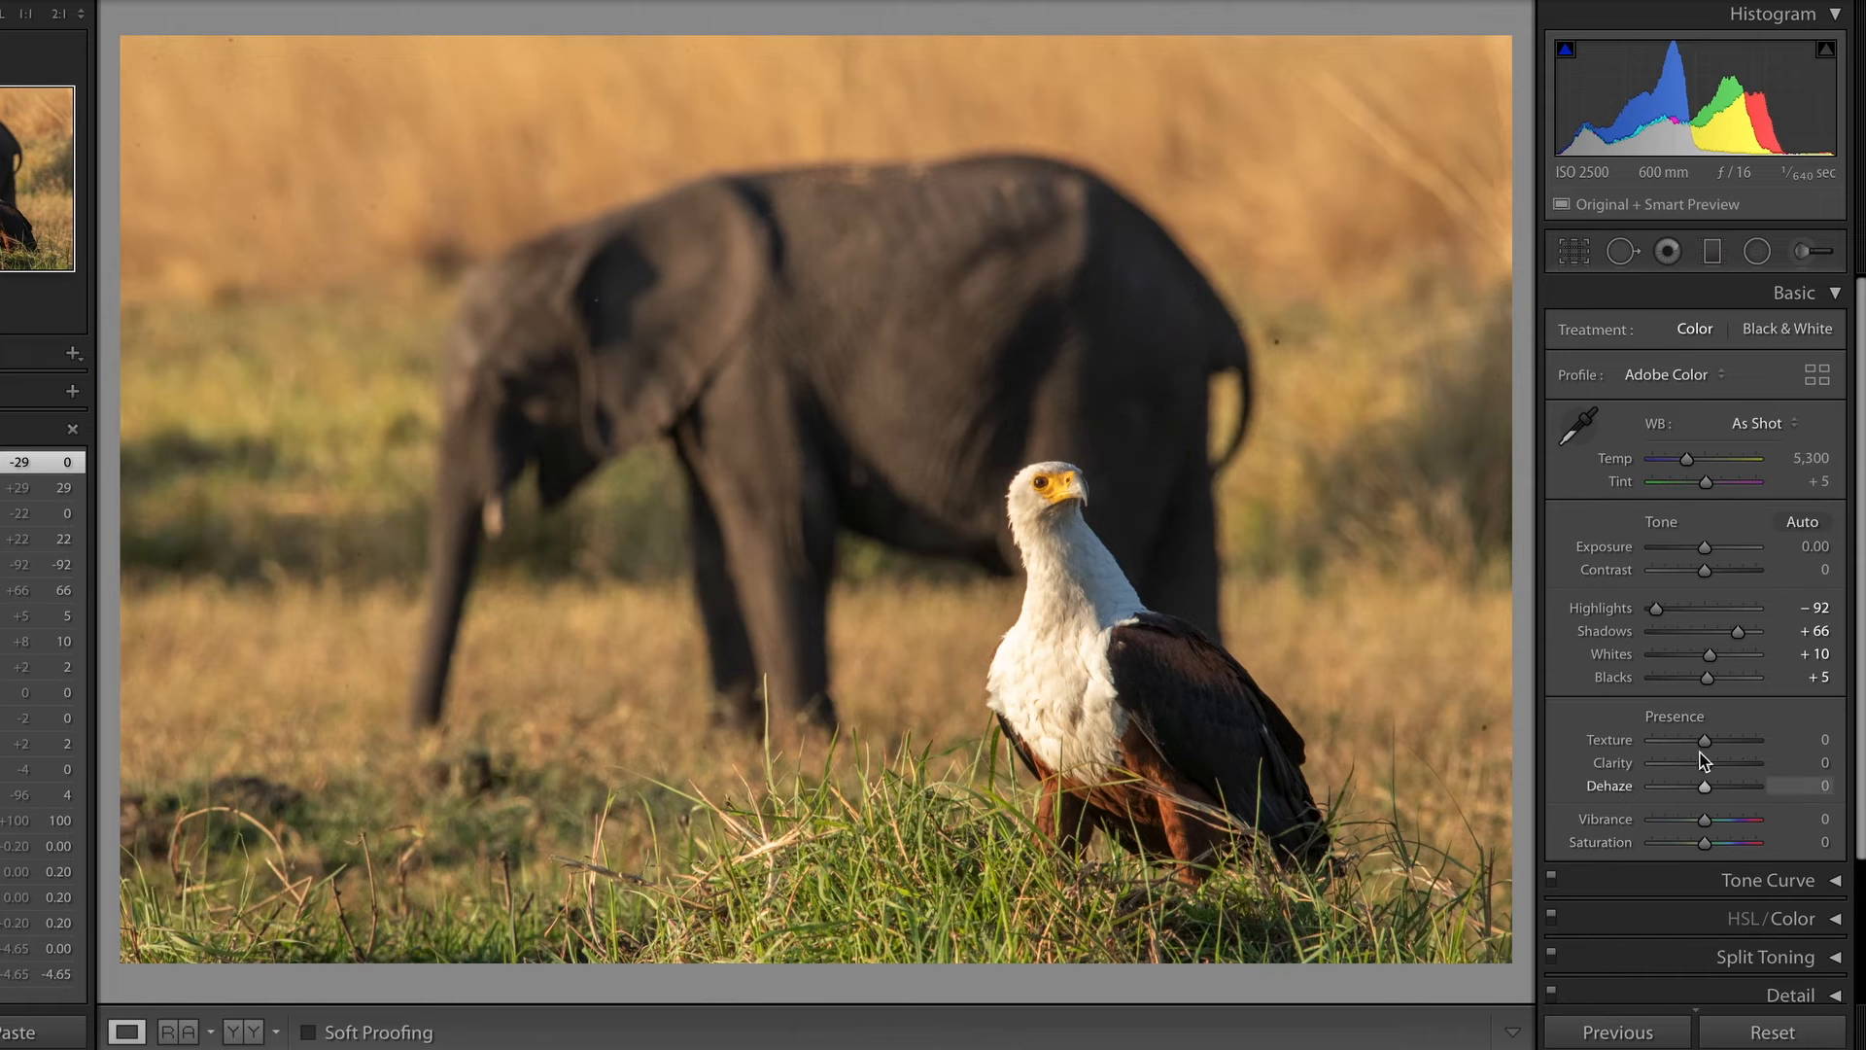
Try raising the Saturation and then the Clarity, resetting each to 0
left_click_drag(1707, 843, 1726, 845)
double_click(1725, 844)
mouse_move(1711, 768)
left_mouse_down()
mouse_move(1746, 763)
mouse_move(1716, 761)
left_mouse_up()
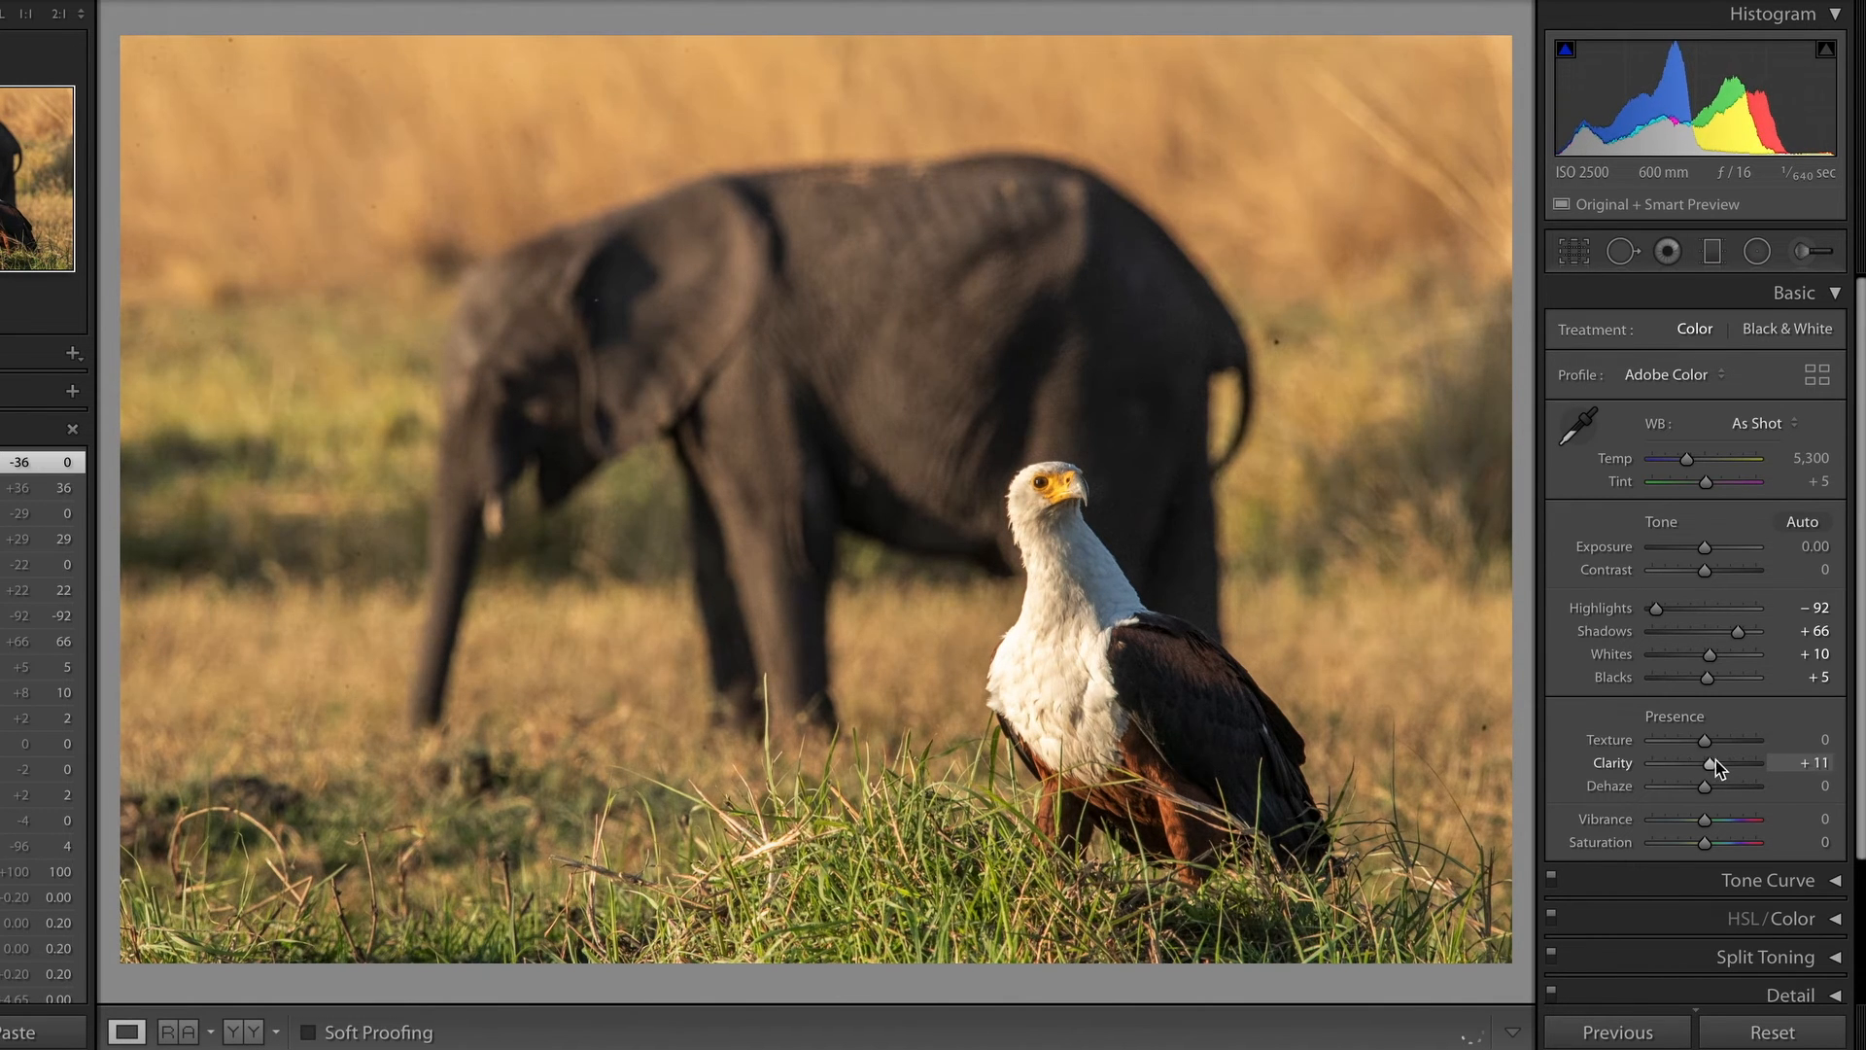
double_click(1716, 762)
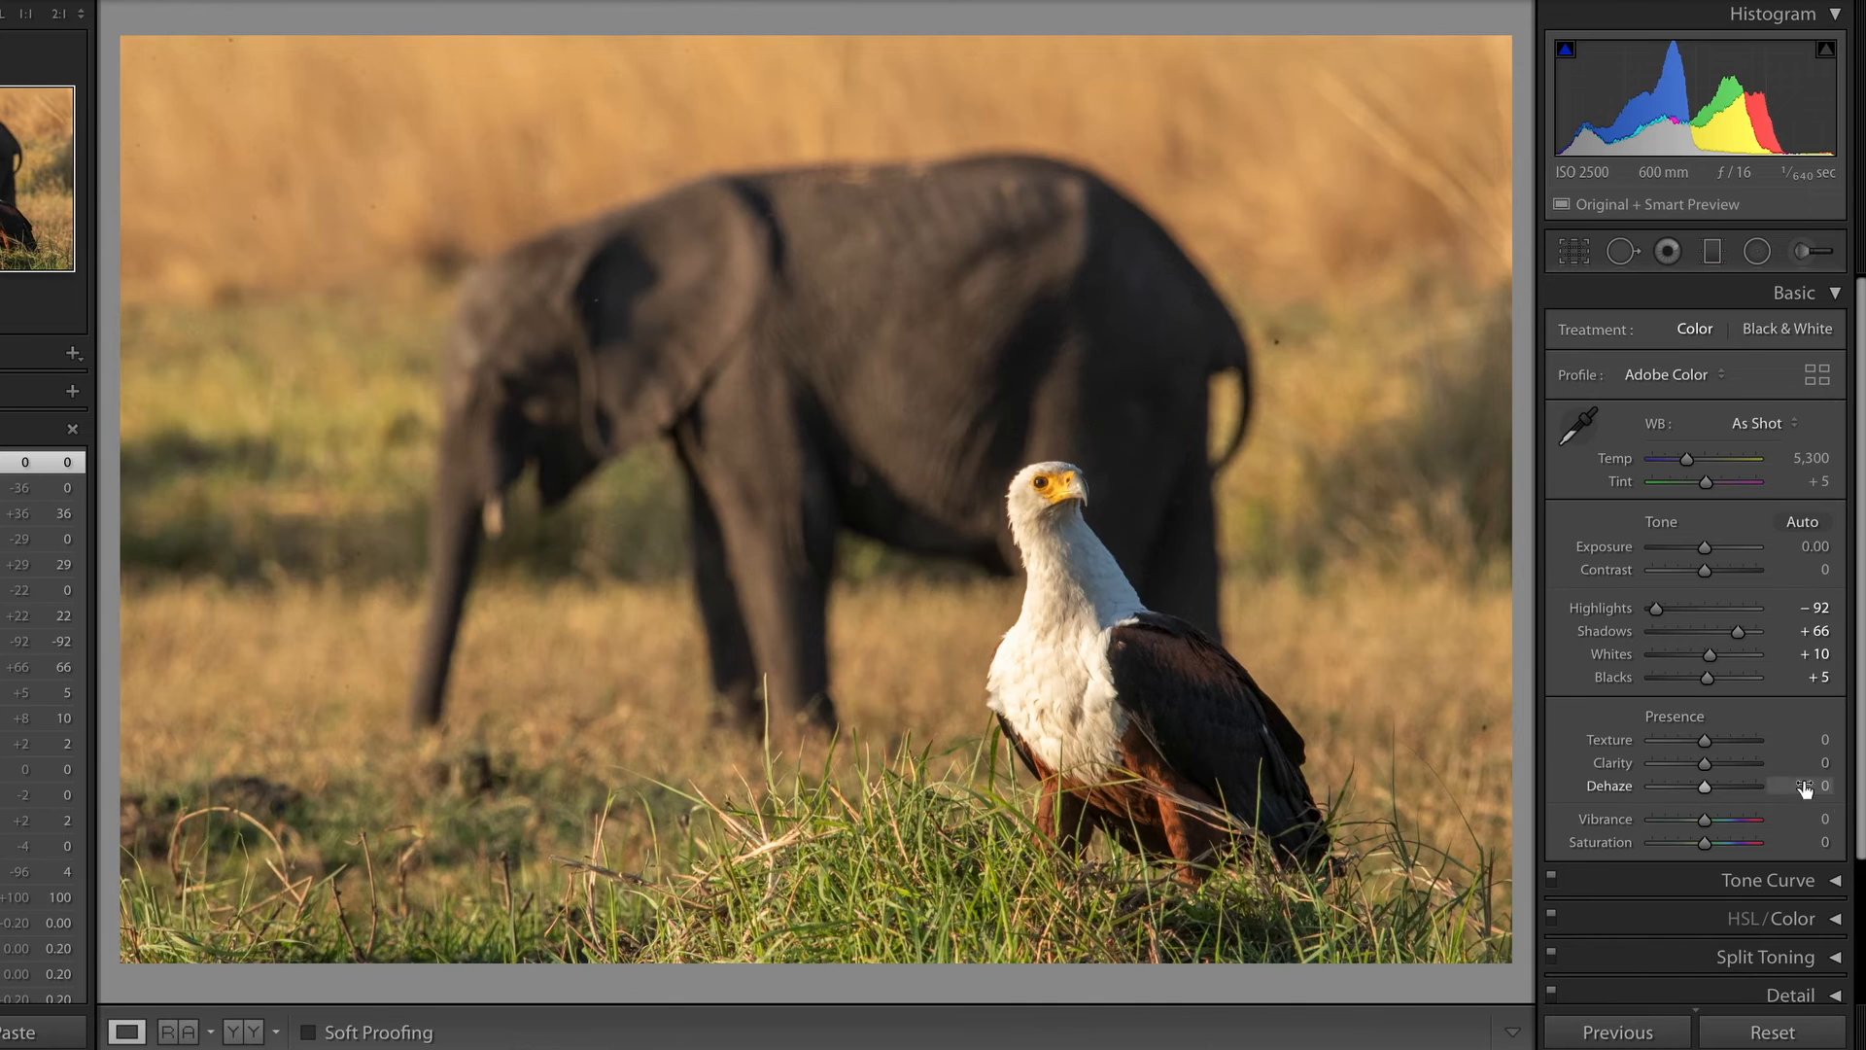
Test the Clarity at +100 on the magnified eagle and set it to +18
left_click(988, 584)
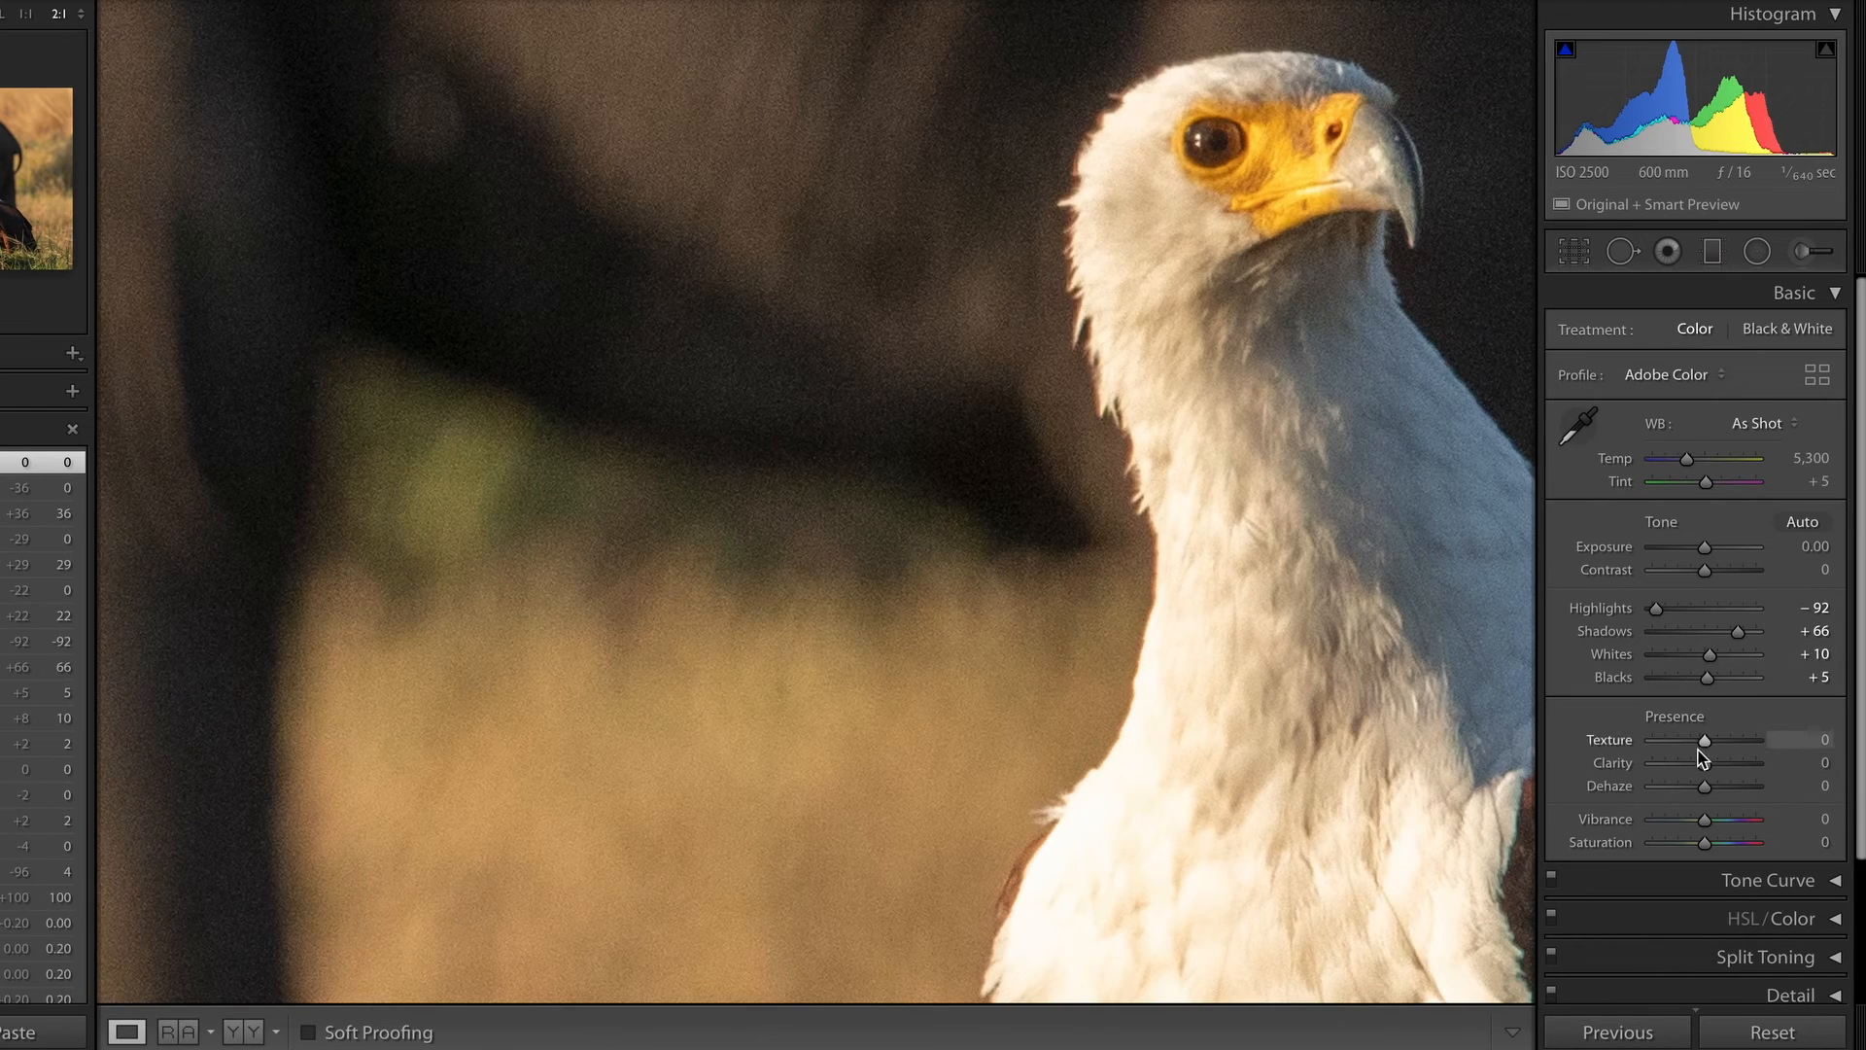
left_click_drag(1705, 765, 1779, 772)
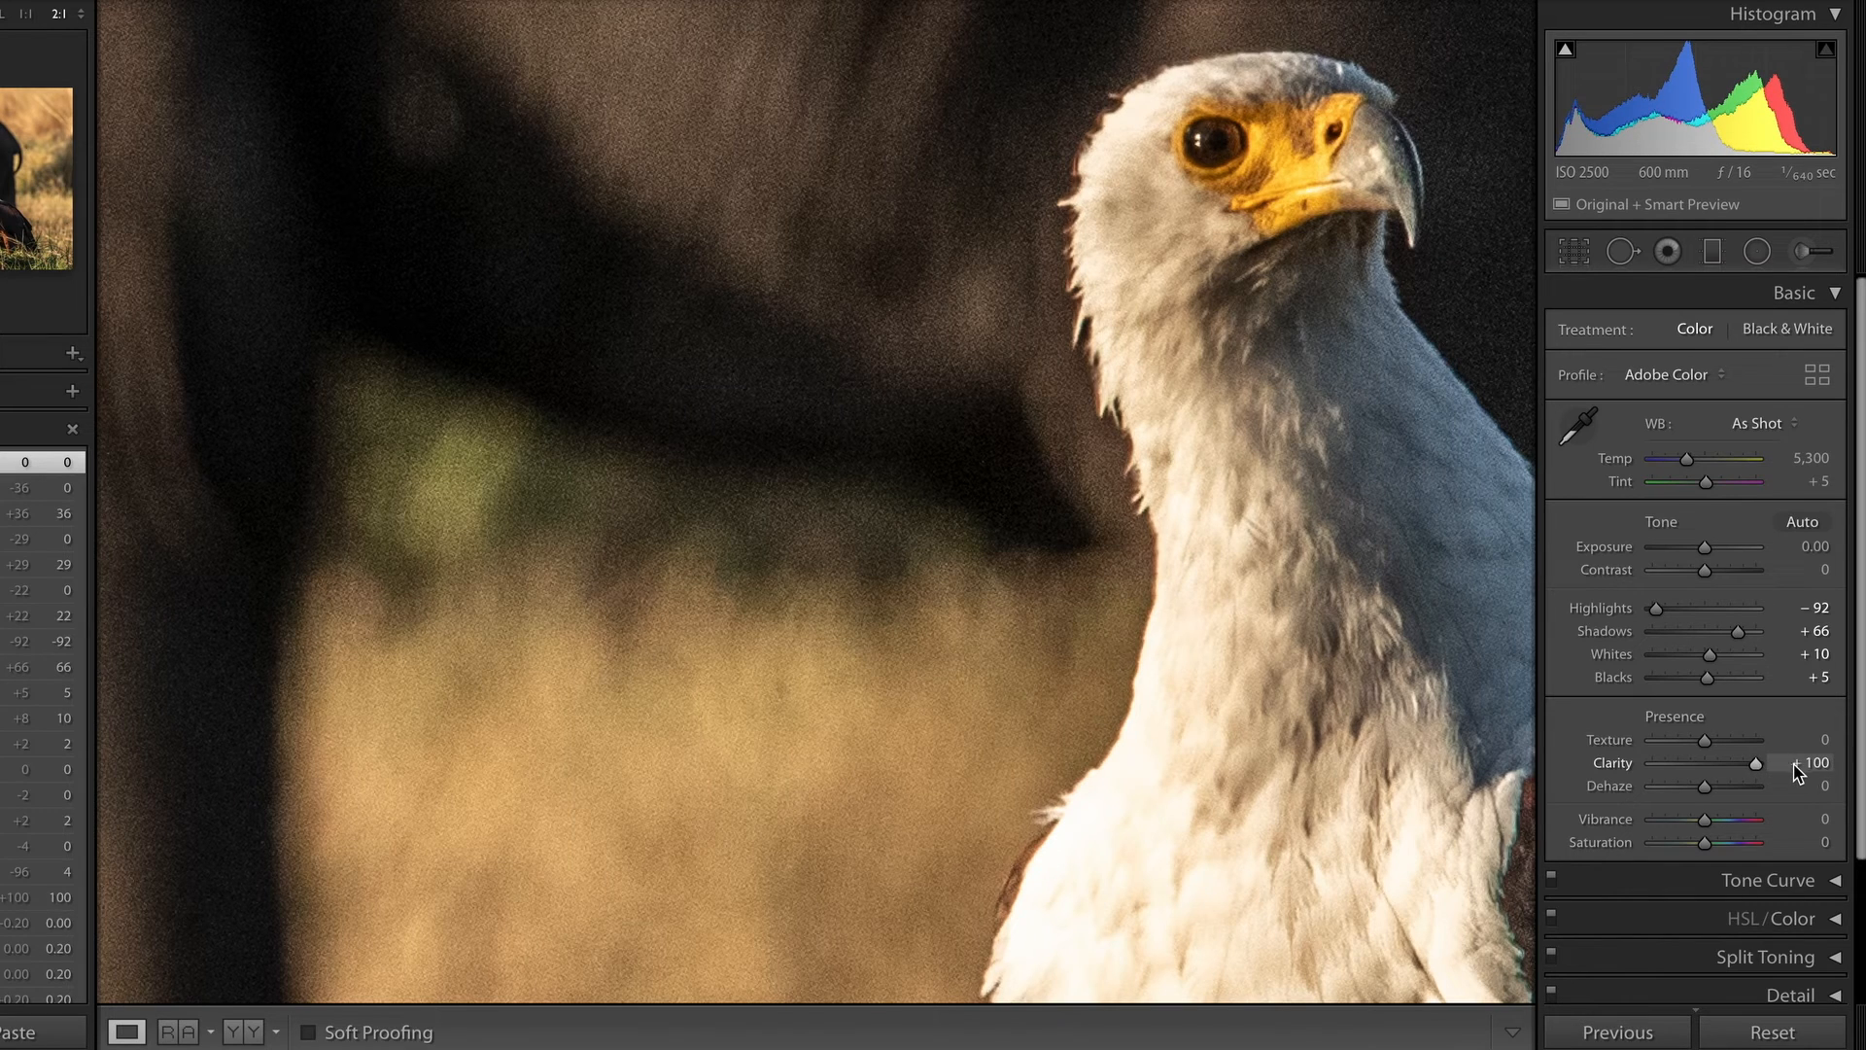
left_click_drag(1758, 773, 1712, 765)
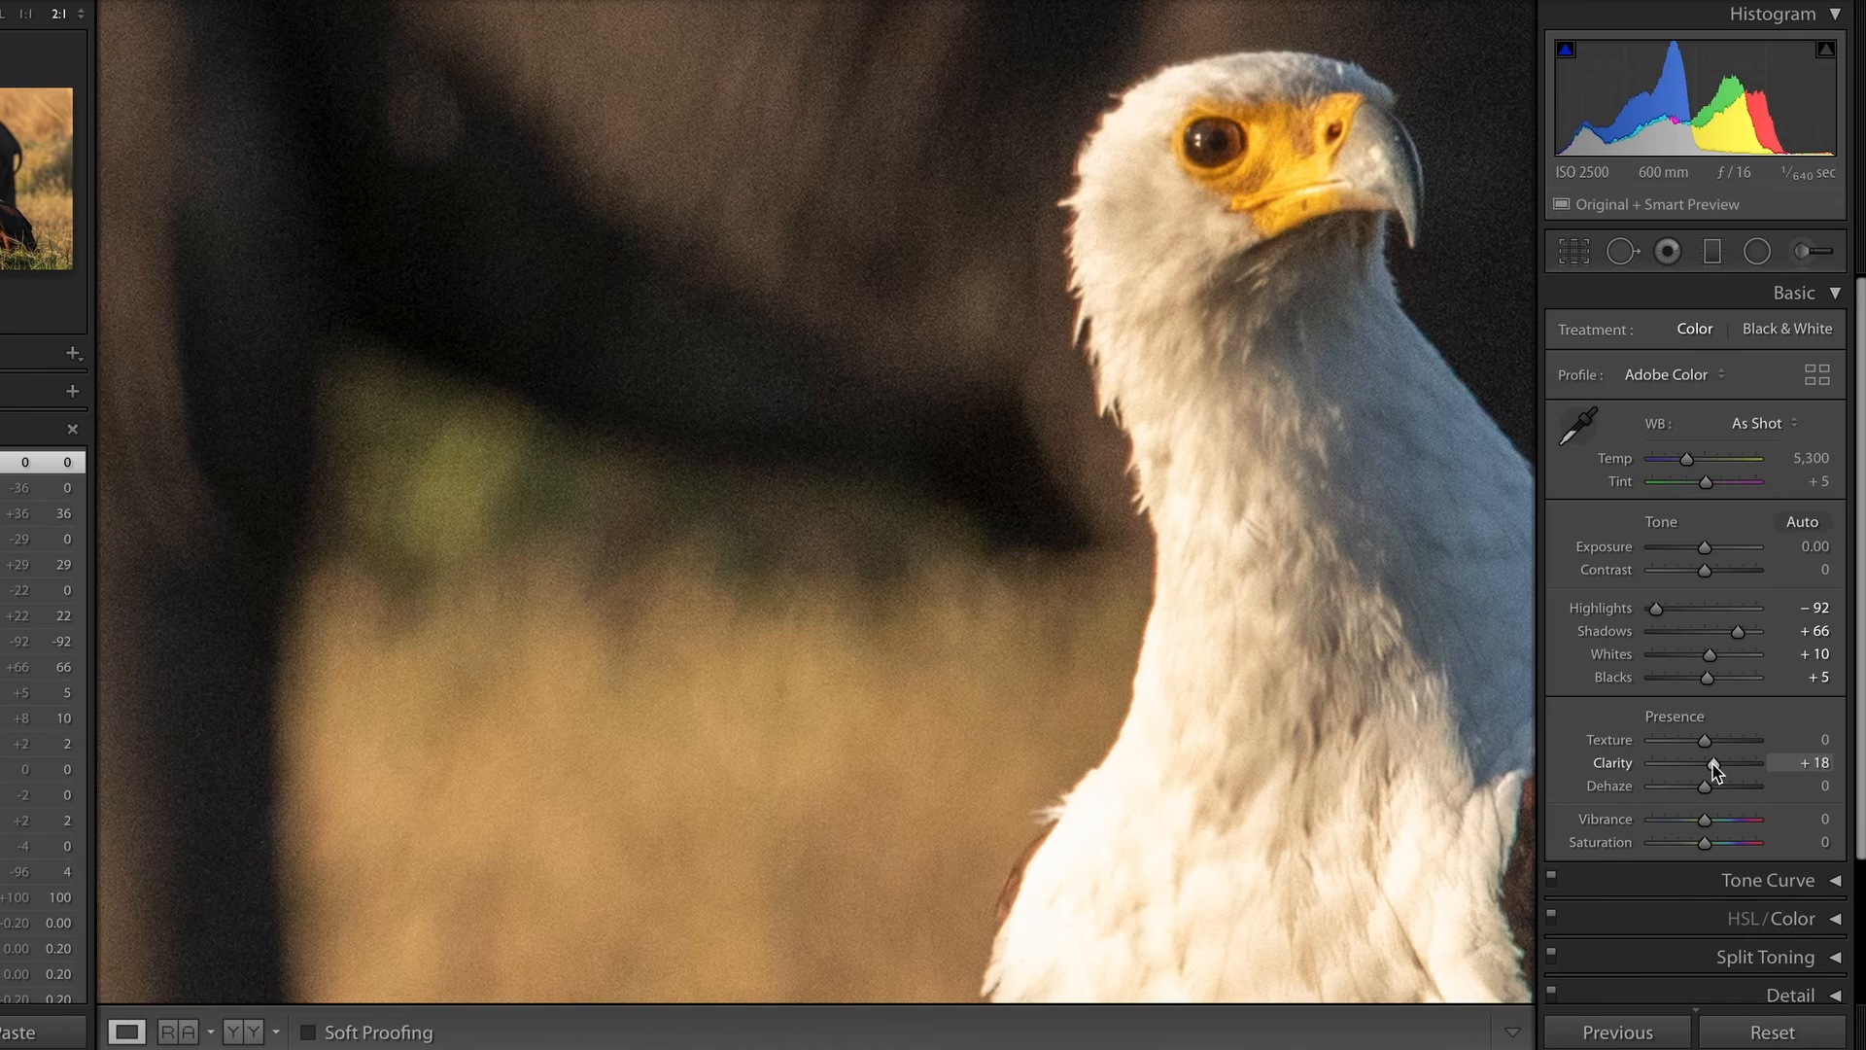
left_click(1180, 682)
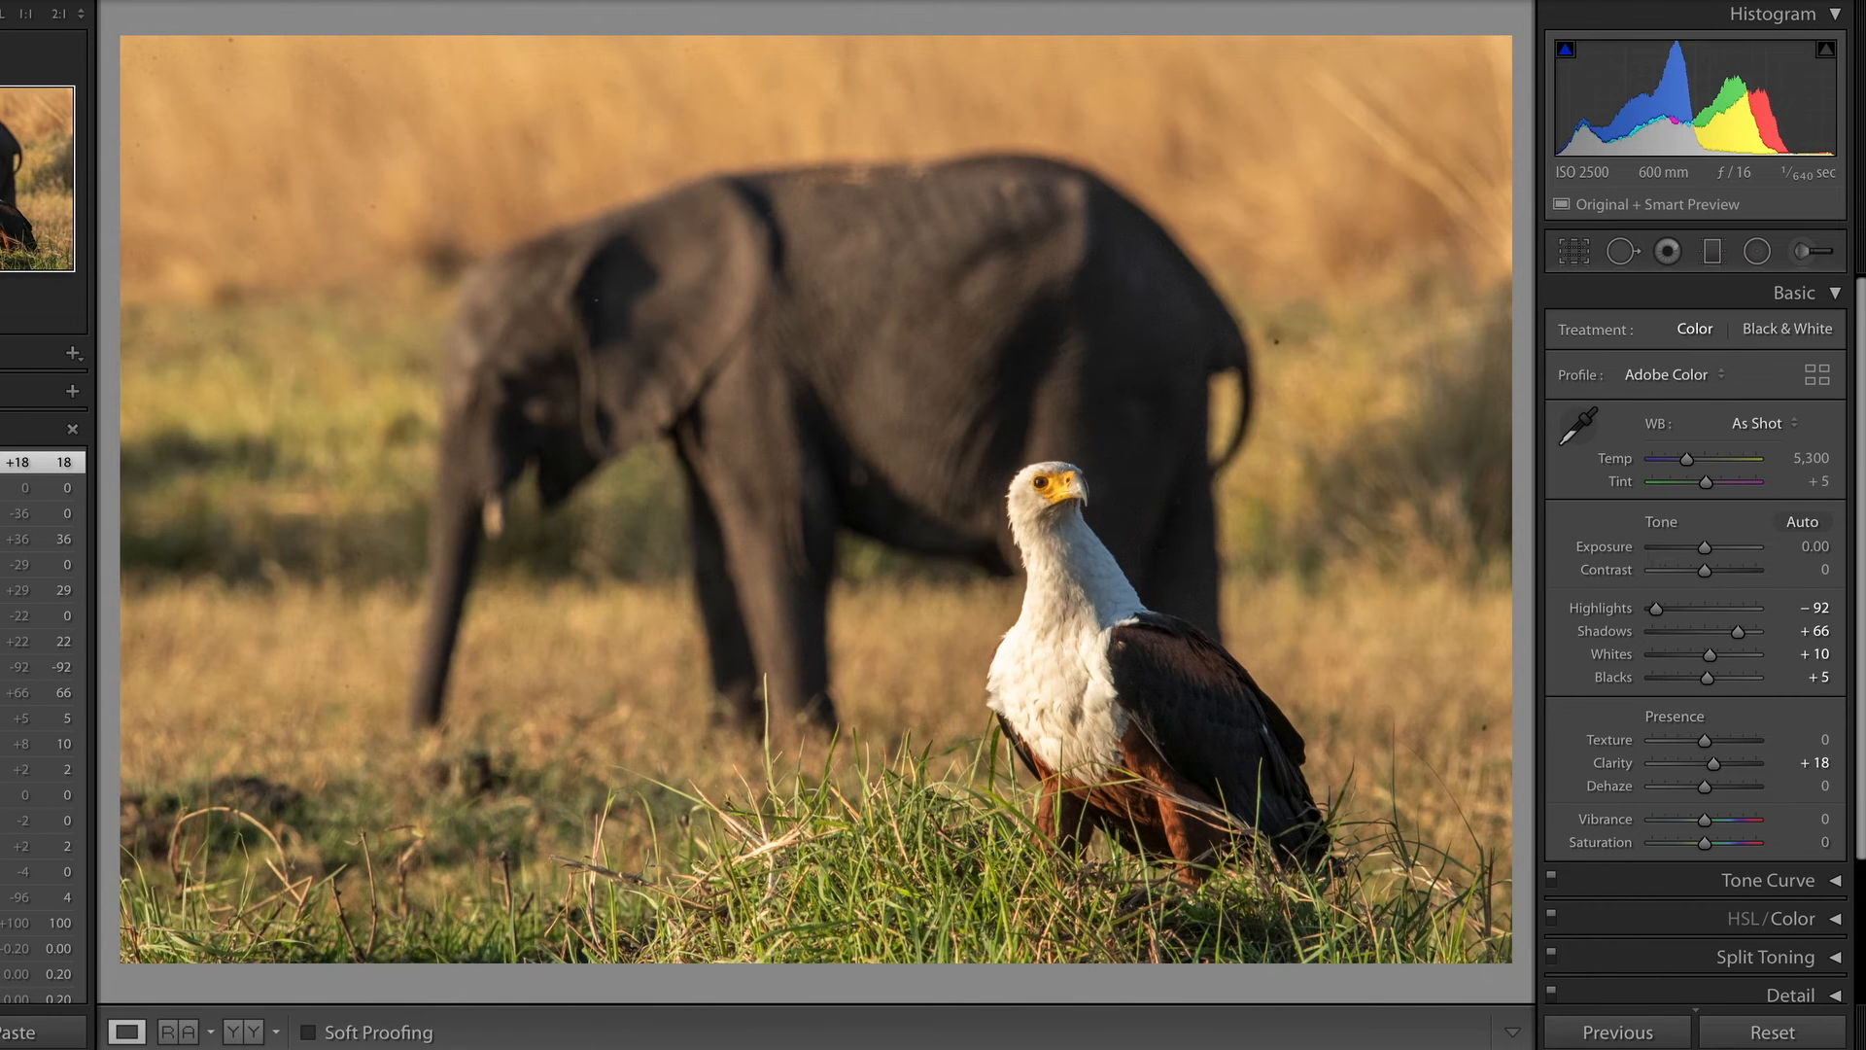
Set the sharpening Amount to 0 and centre the detail preview on the eagle's head
left_click(1839, 298)
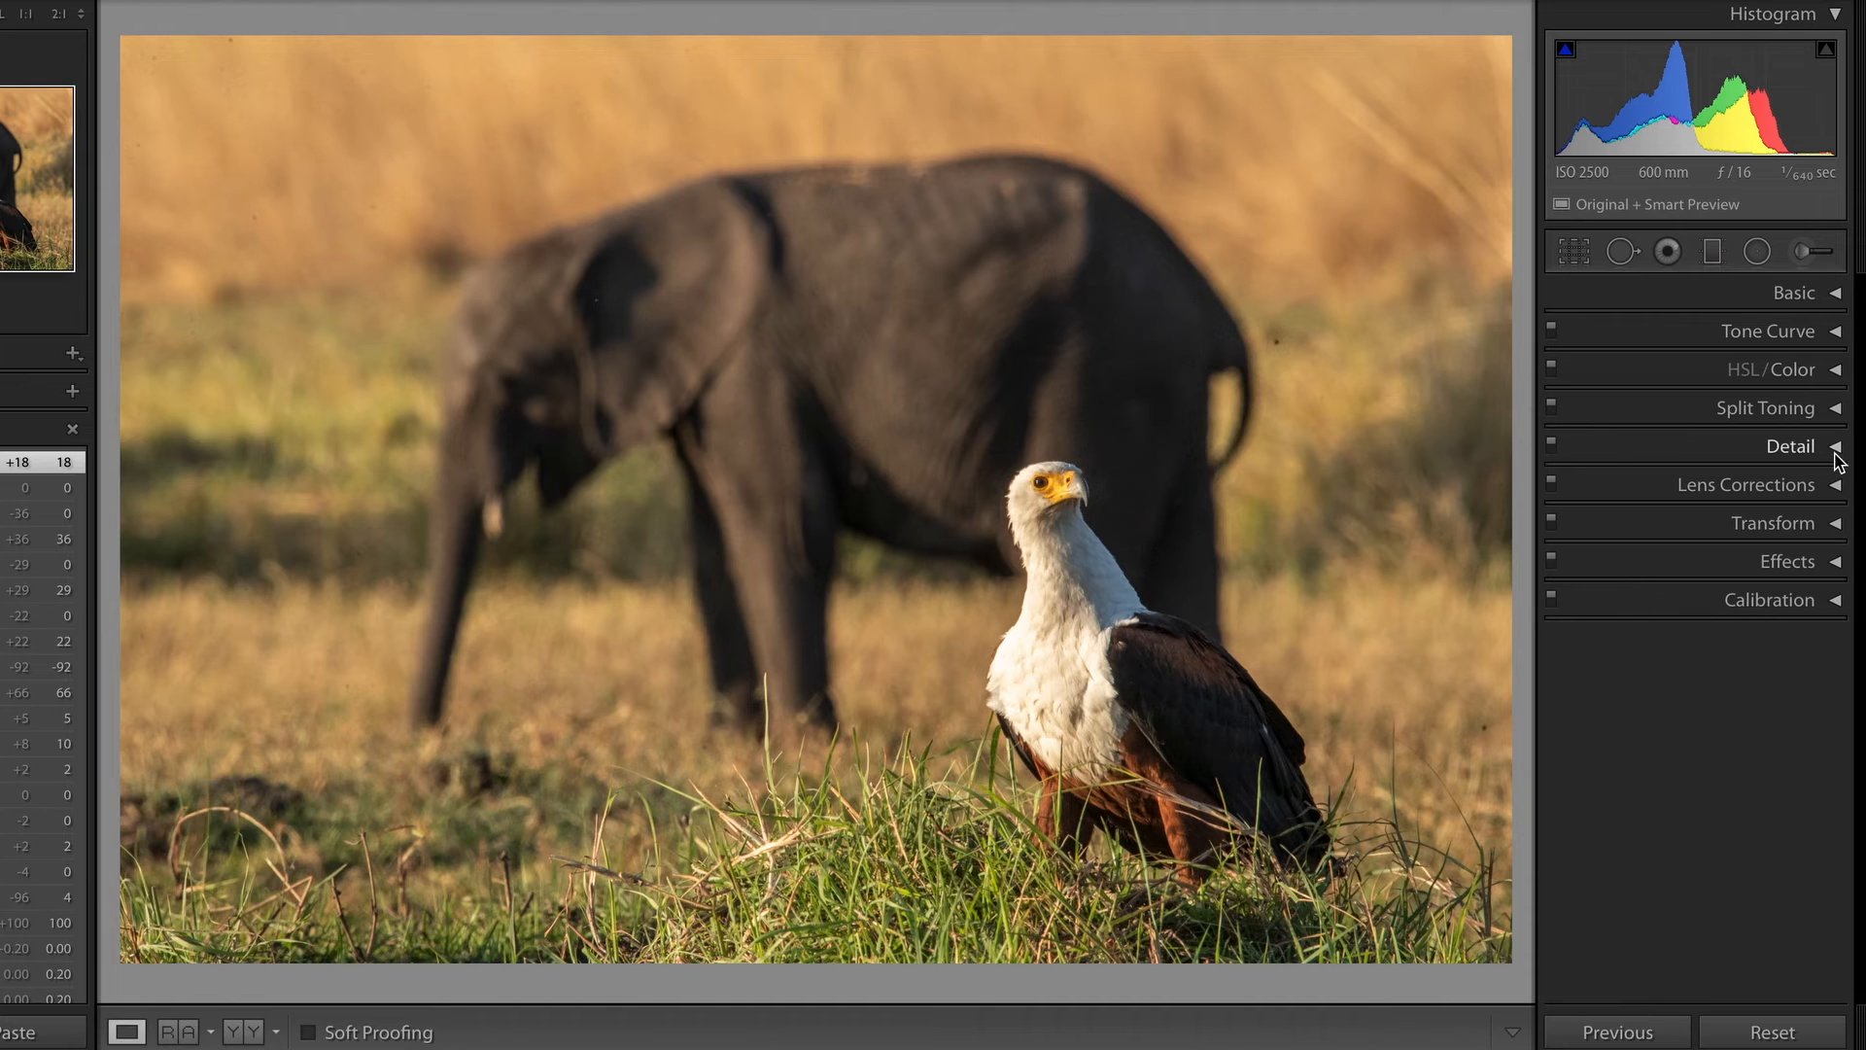
left_click(1836, 448)
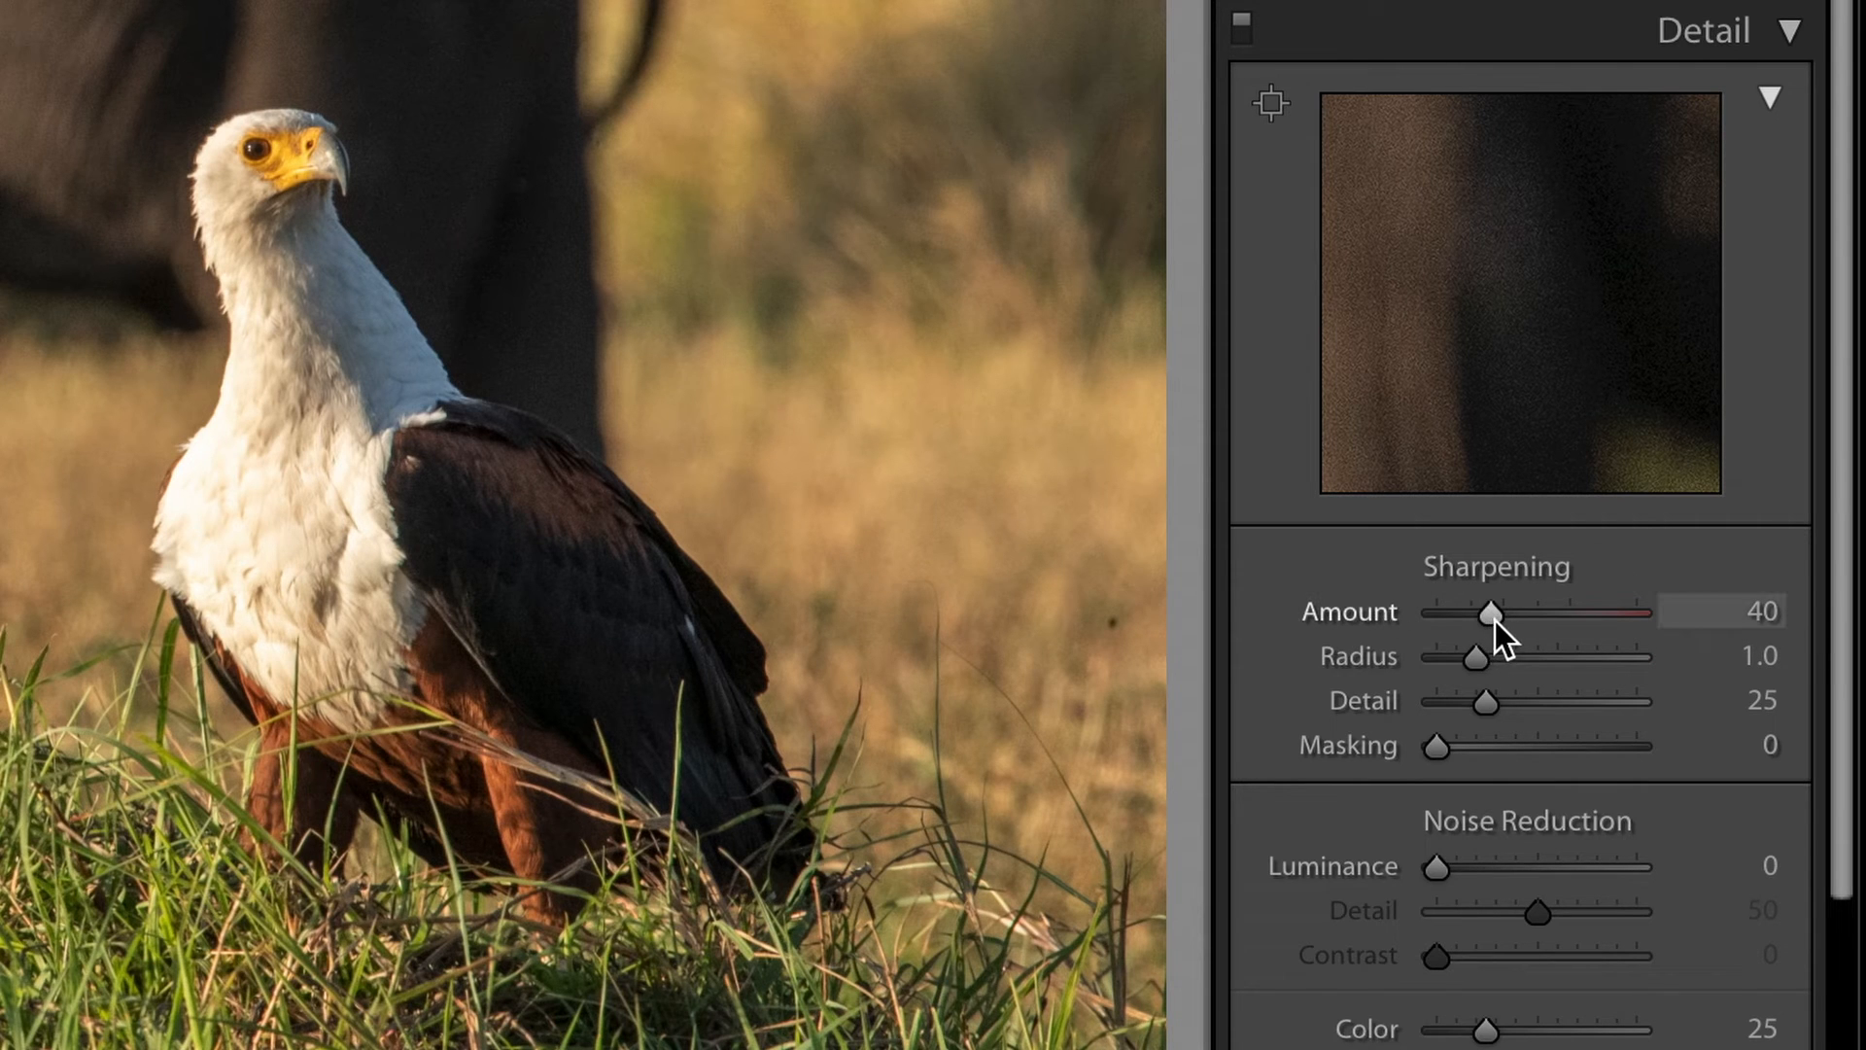
left_click_drag(1495, 621, 1343, 636)
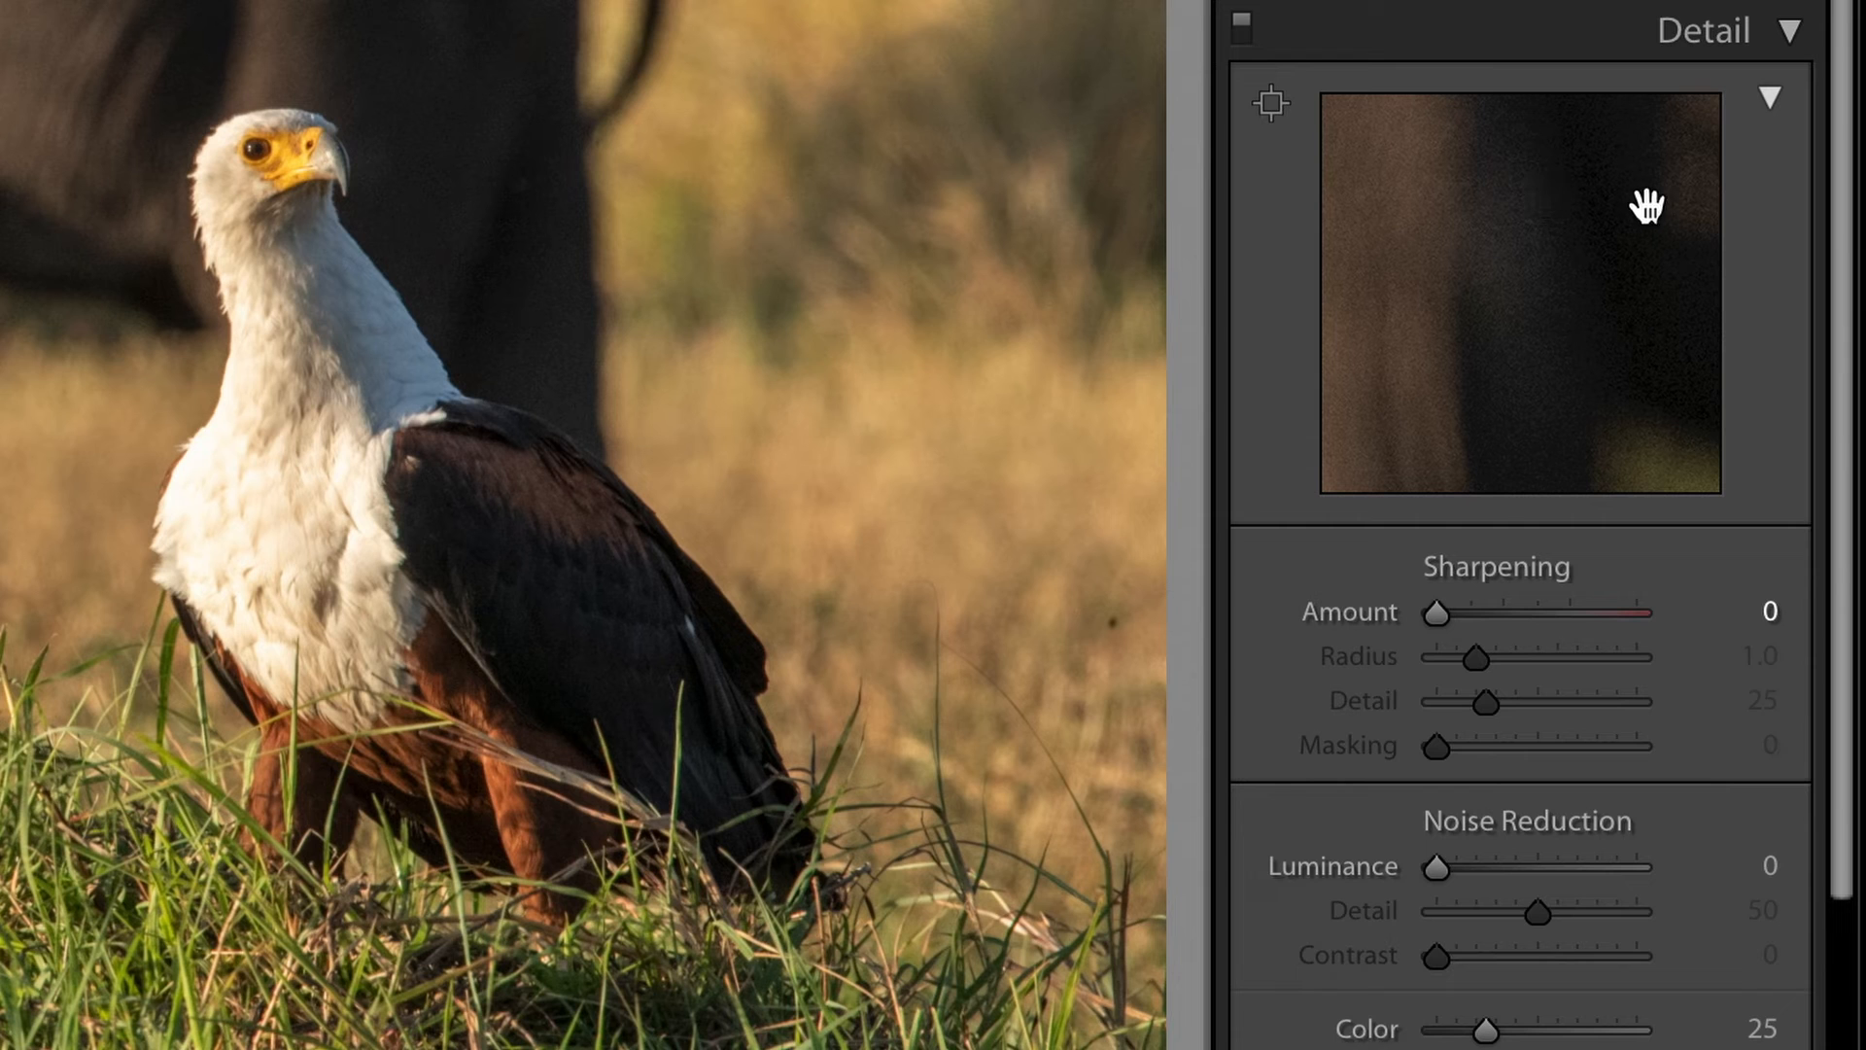
left_click(1573, 259)
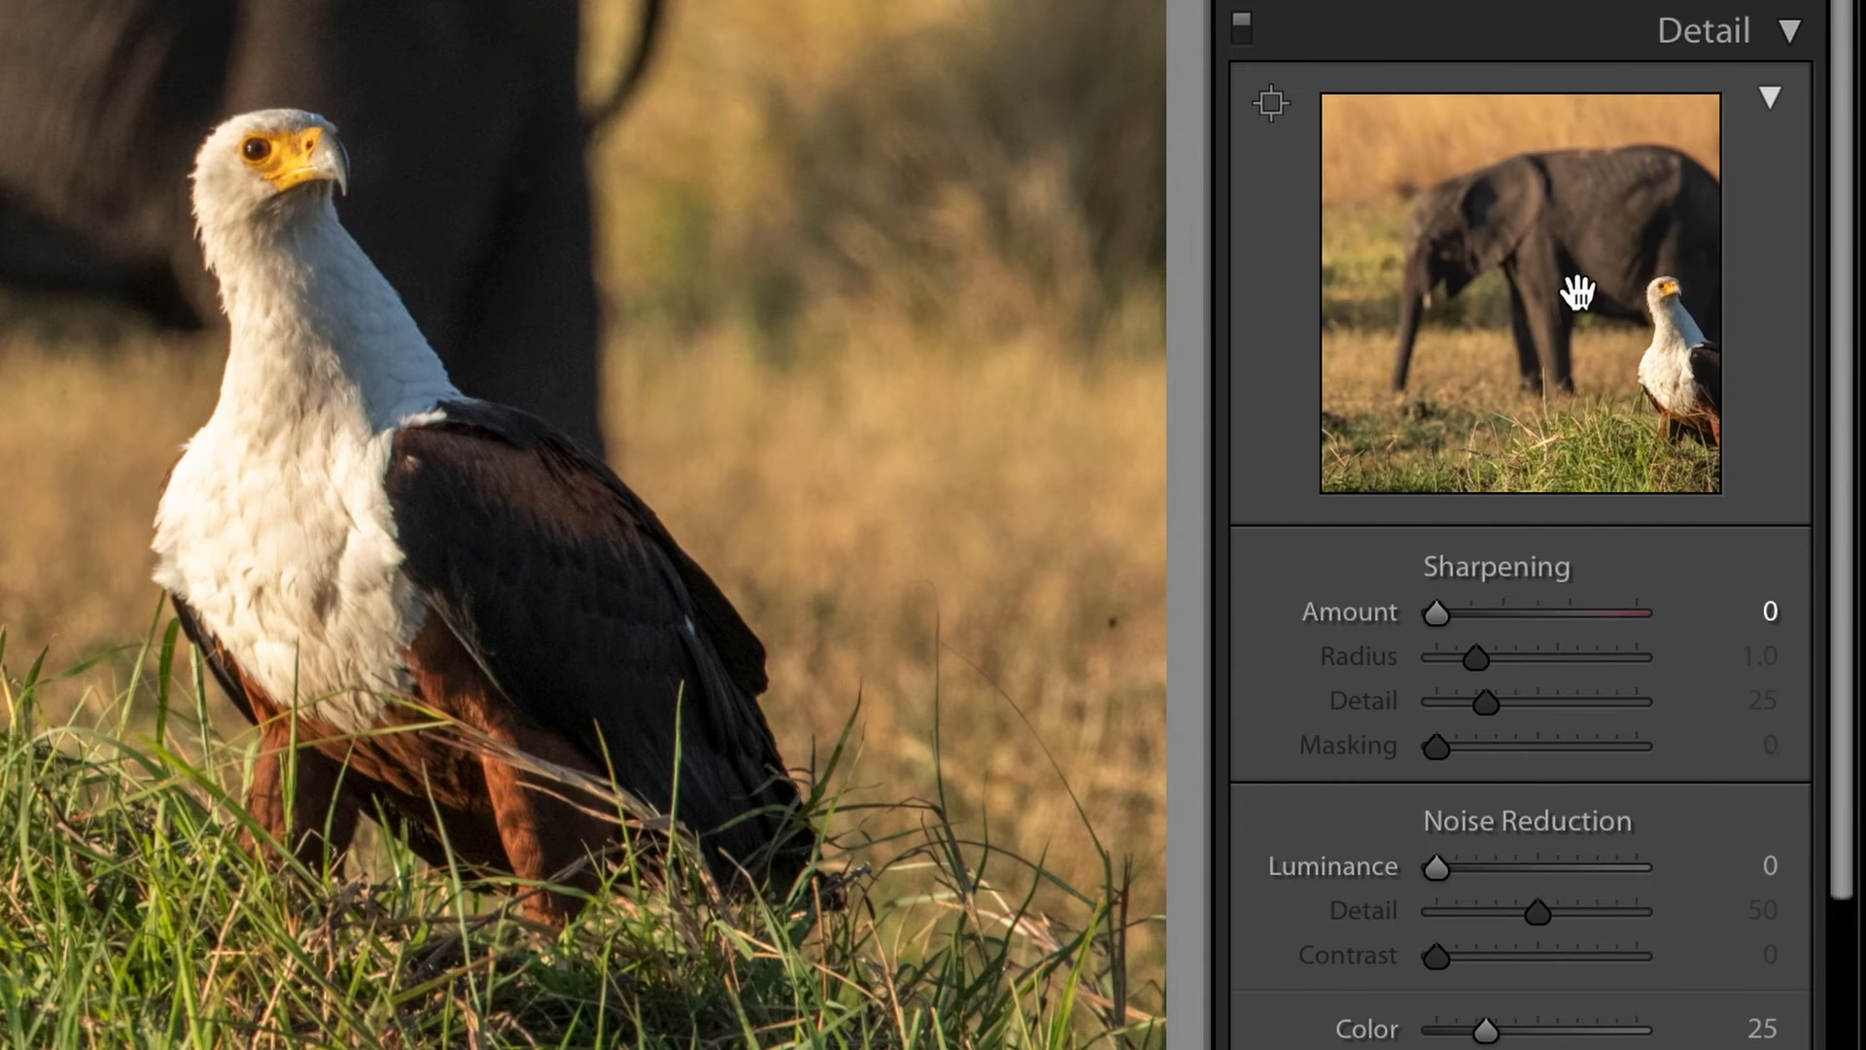
left_click_drag(1678, 304, 1616, 350)
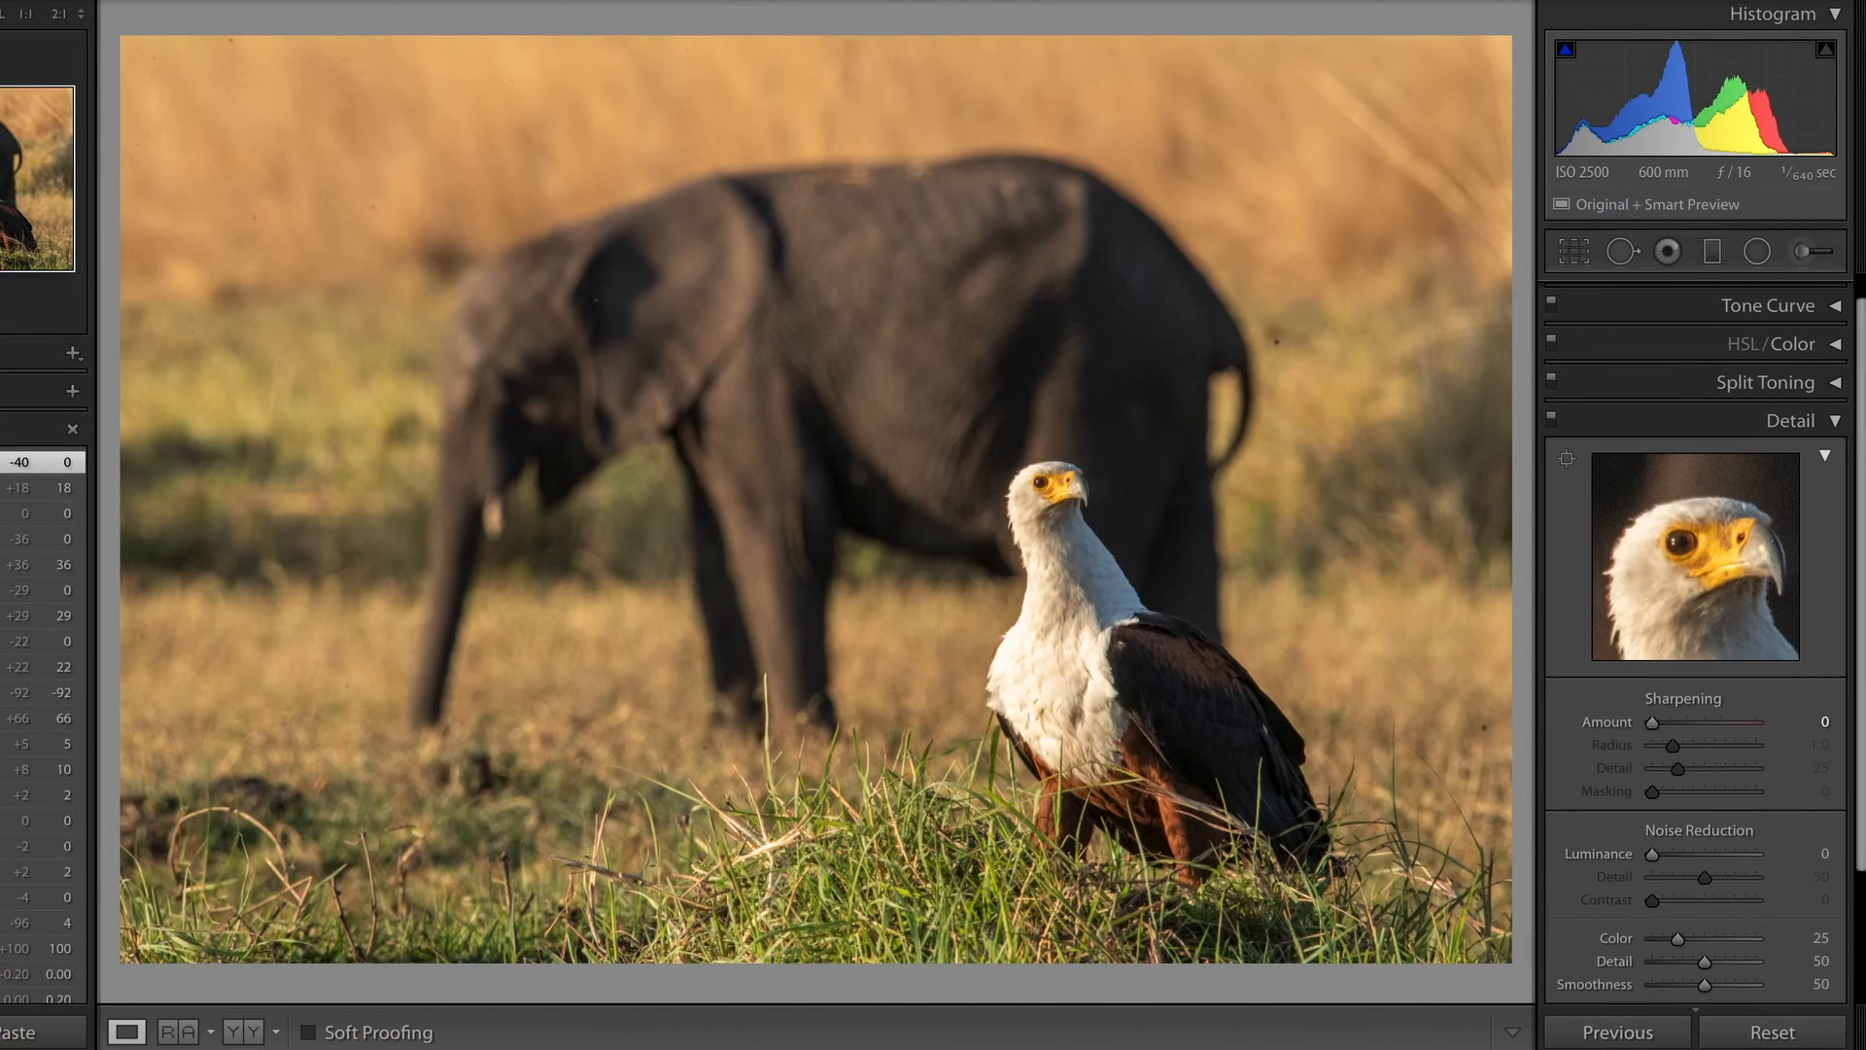
Magnify the eagle's head at 2:1 and set the sharpening Amount to 40
left_click(58, 14)
left_click_drag(1063, 363, 729, 688)
left_click(1693, 724)
left_click_drag(1687, 727, 1684, 731)
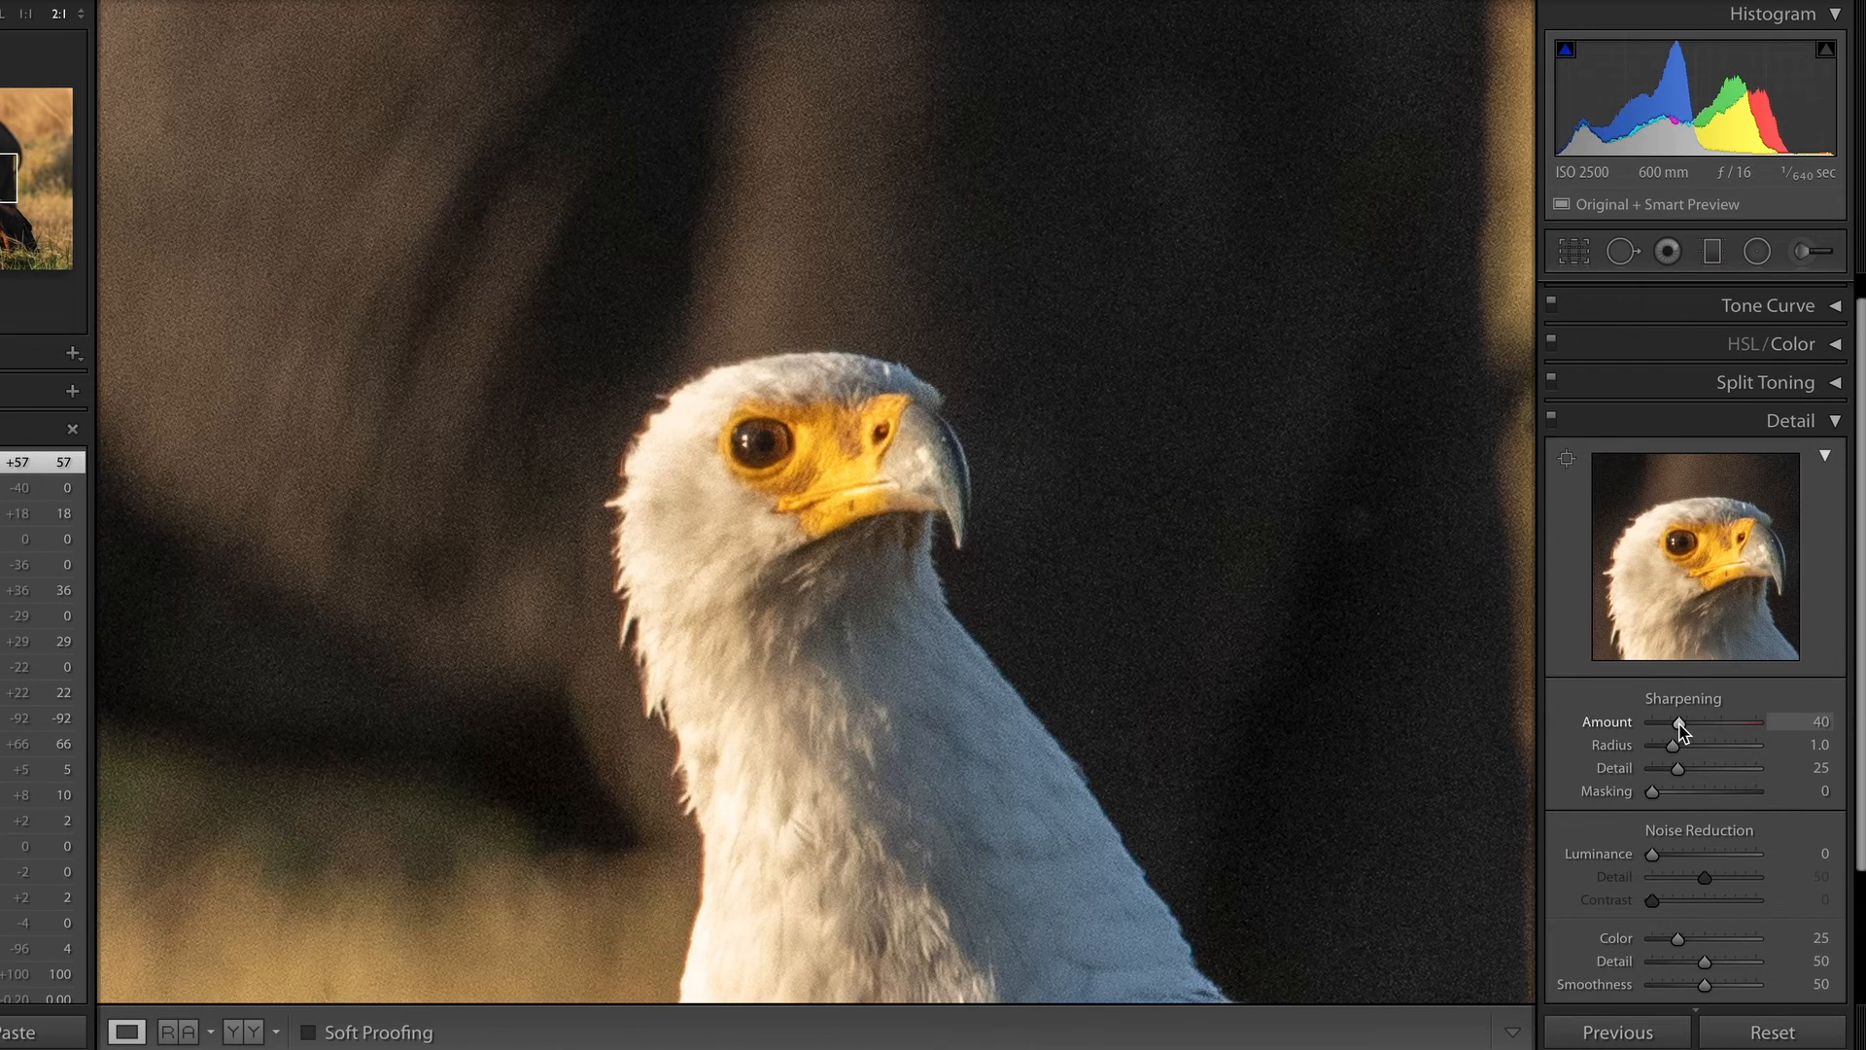
Try the sharpening Amount at its maximum of 150 and reduce it to 56
left_click_drag(1682, 724, 1733, 729)
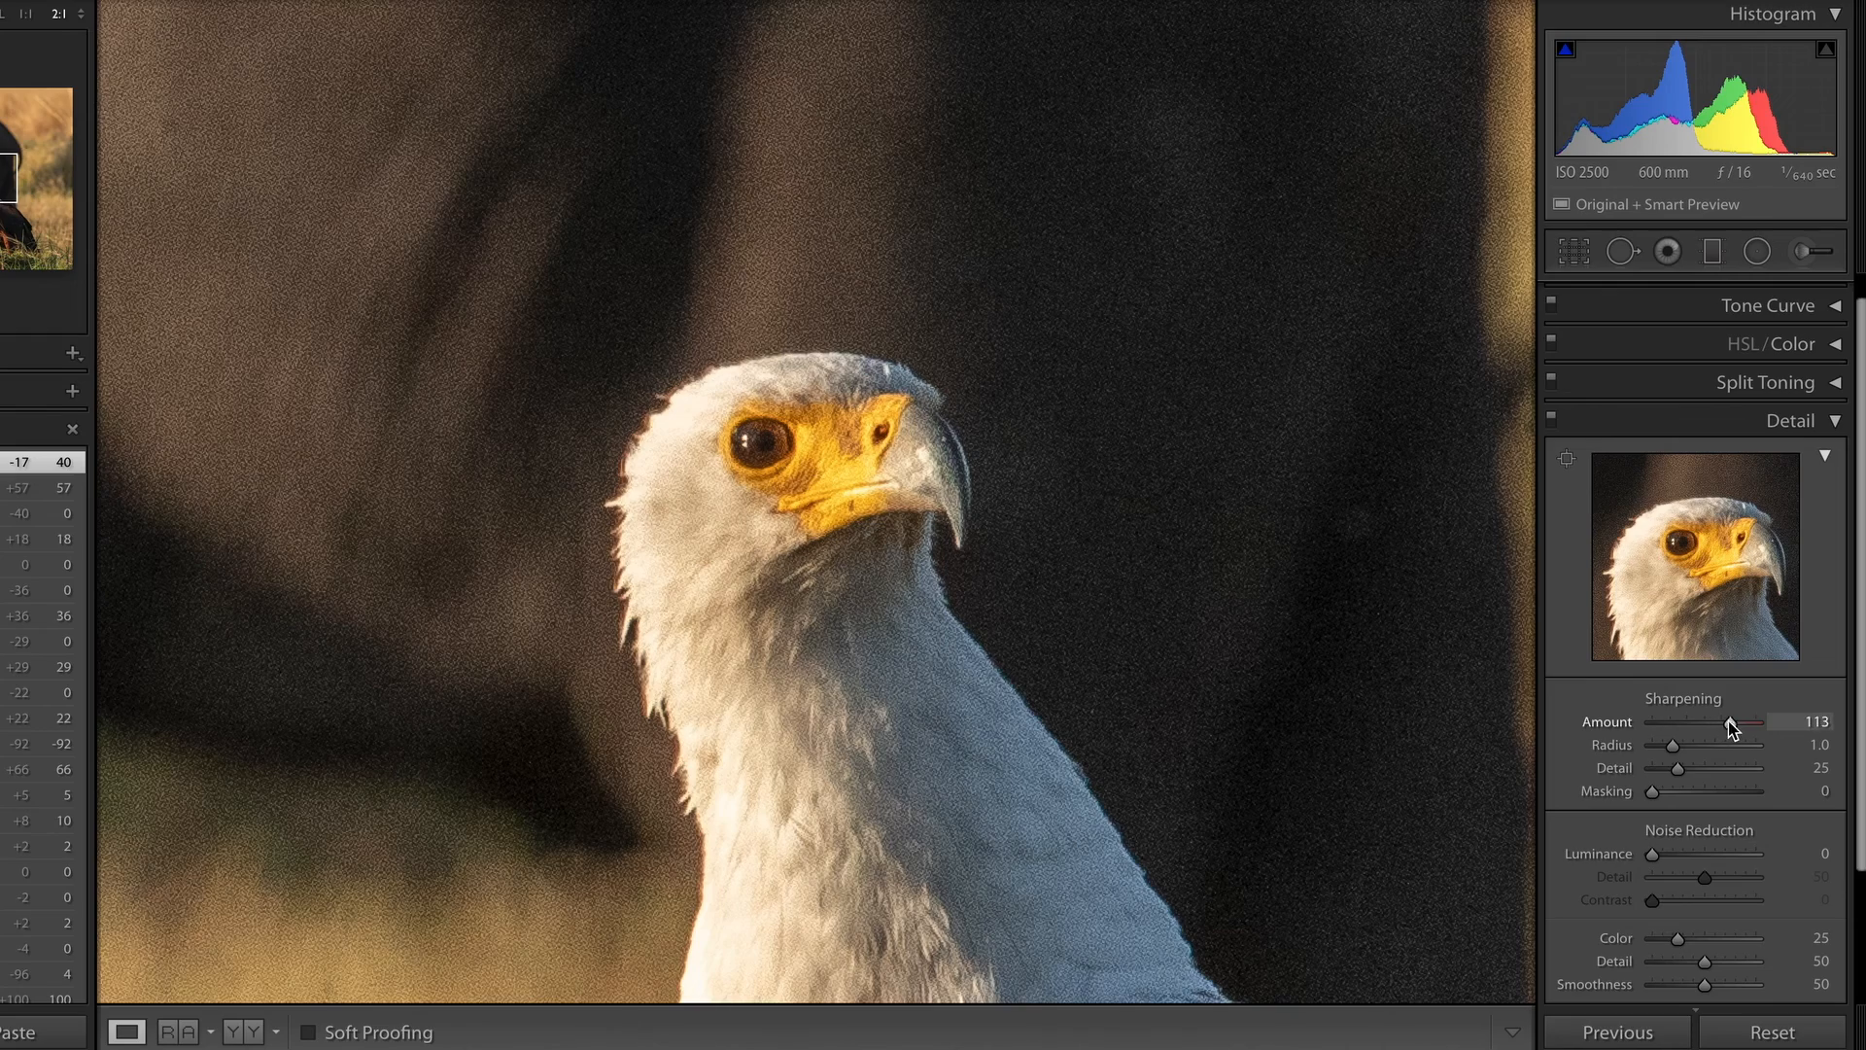
left_click_drag(1747, 726, 1764, 725)
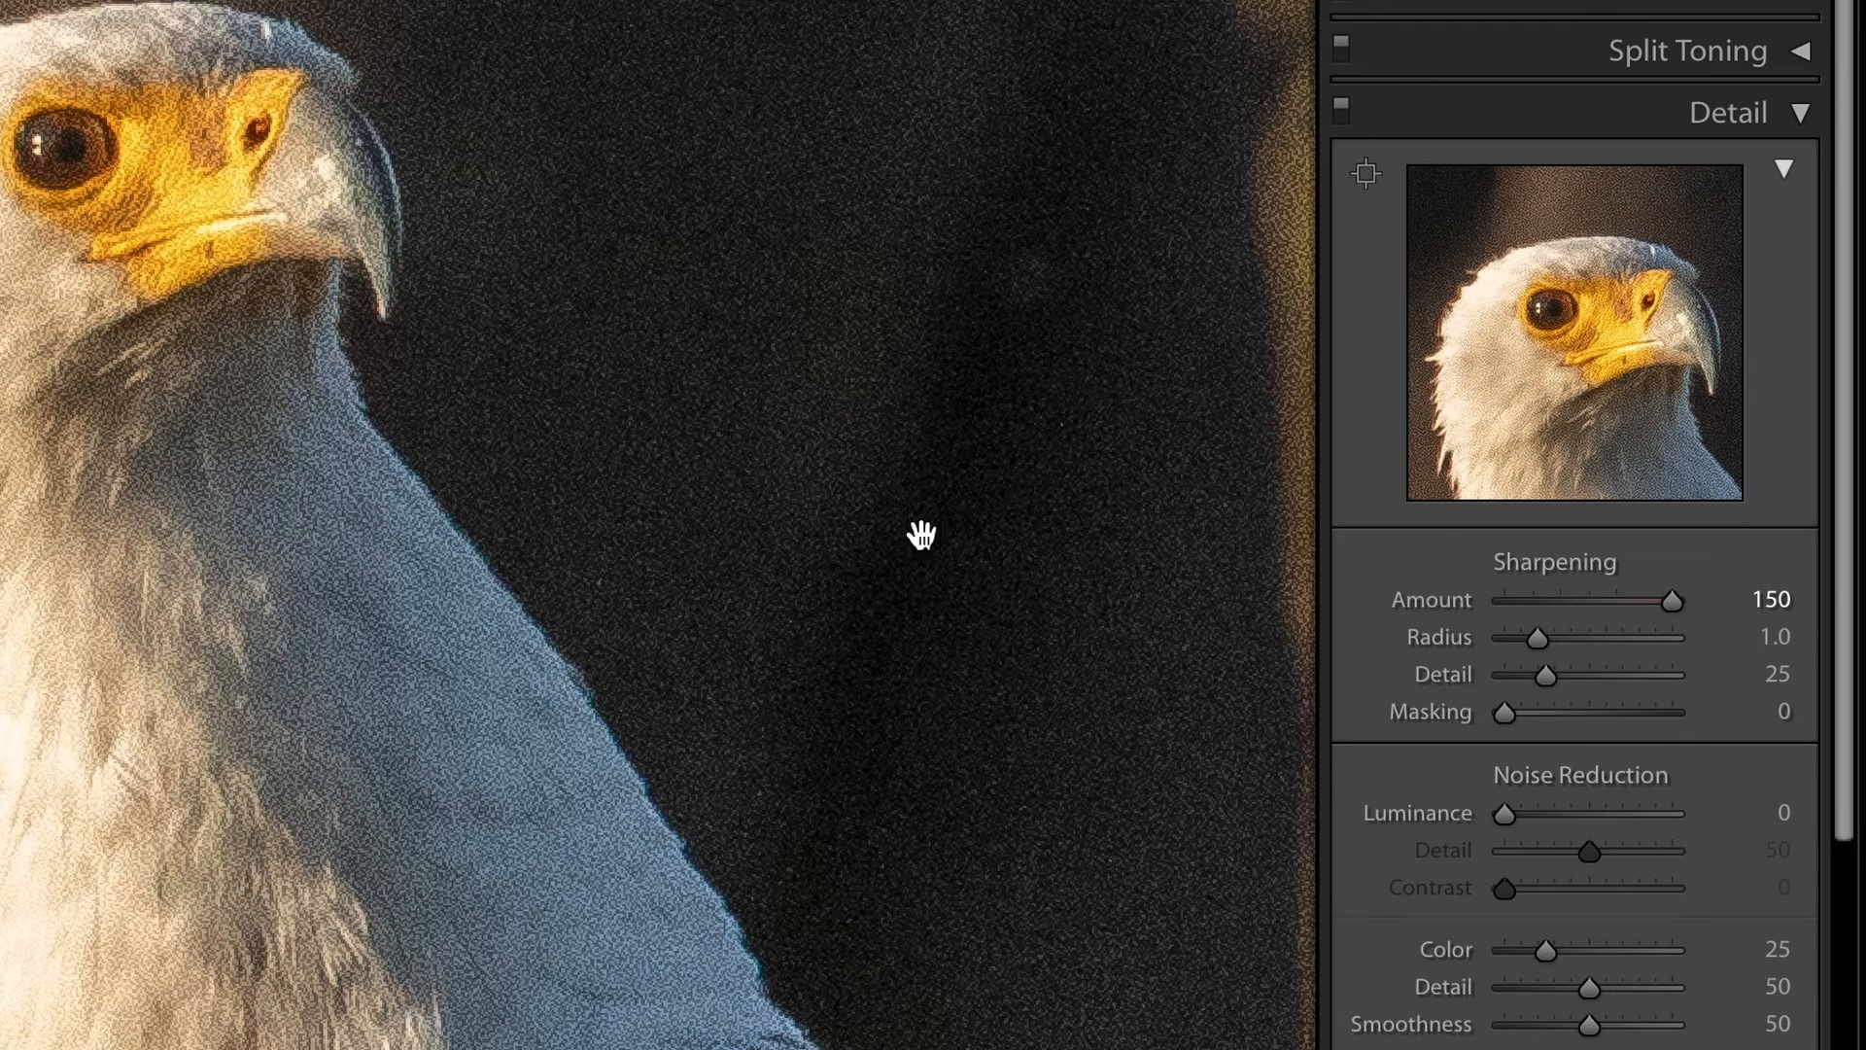
left_click_drag(1672, 595, 1579, 619)
left_click_drag(1708, 615, 1570, 655)
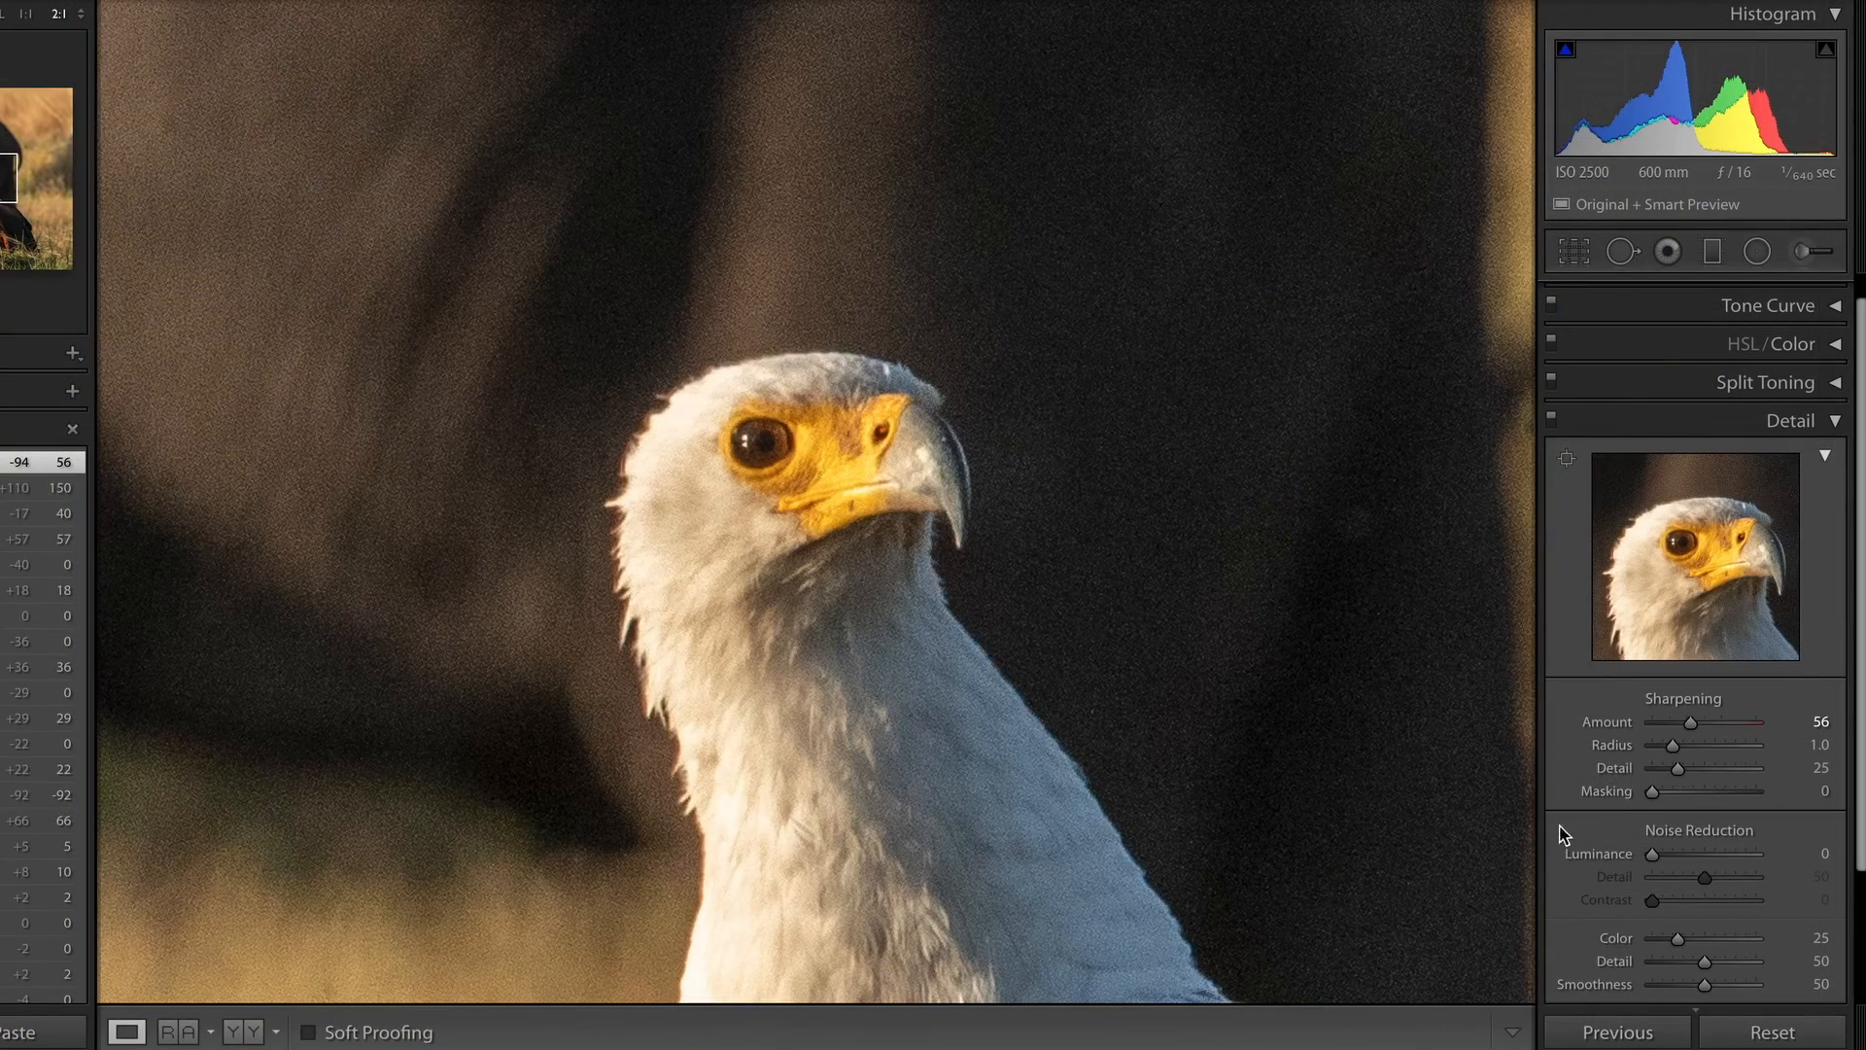
Compare a sharpening Amount of 127 on the blurred background, set it to 62, and check the eagle and grass
left_click_drag(570, 654, 960, 220)
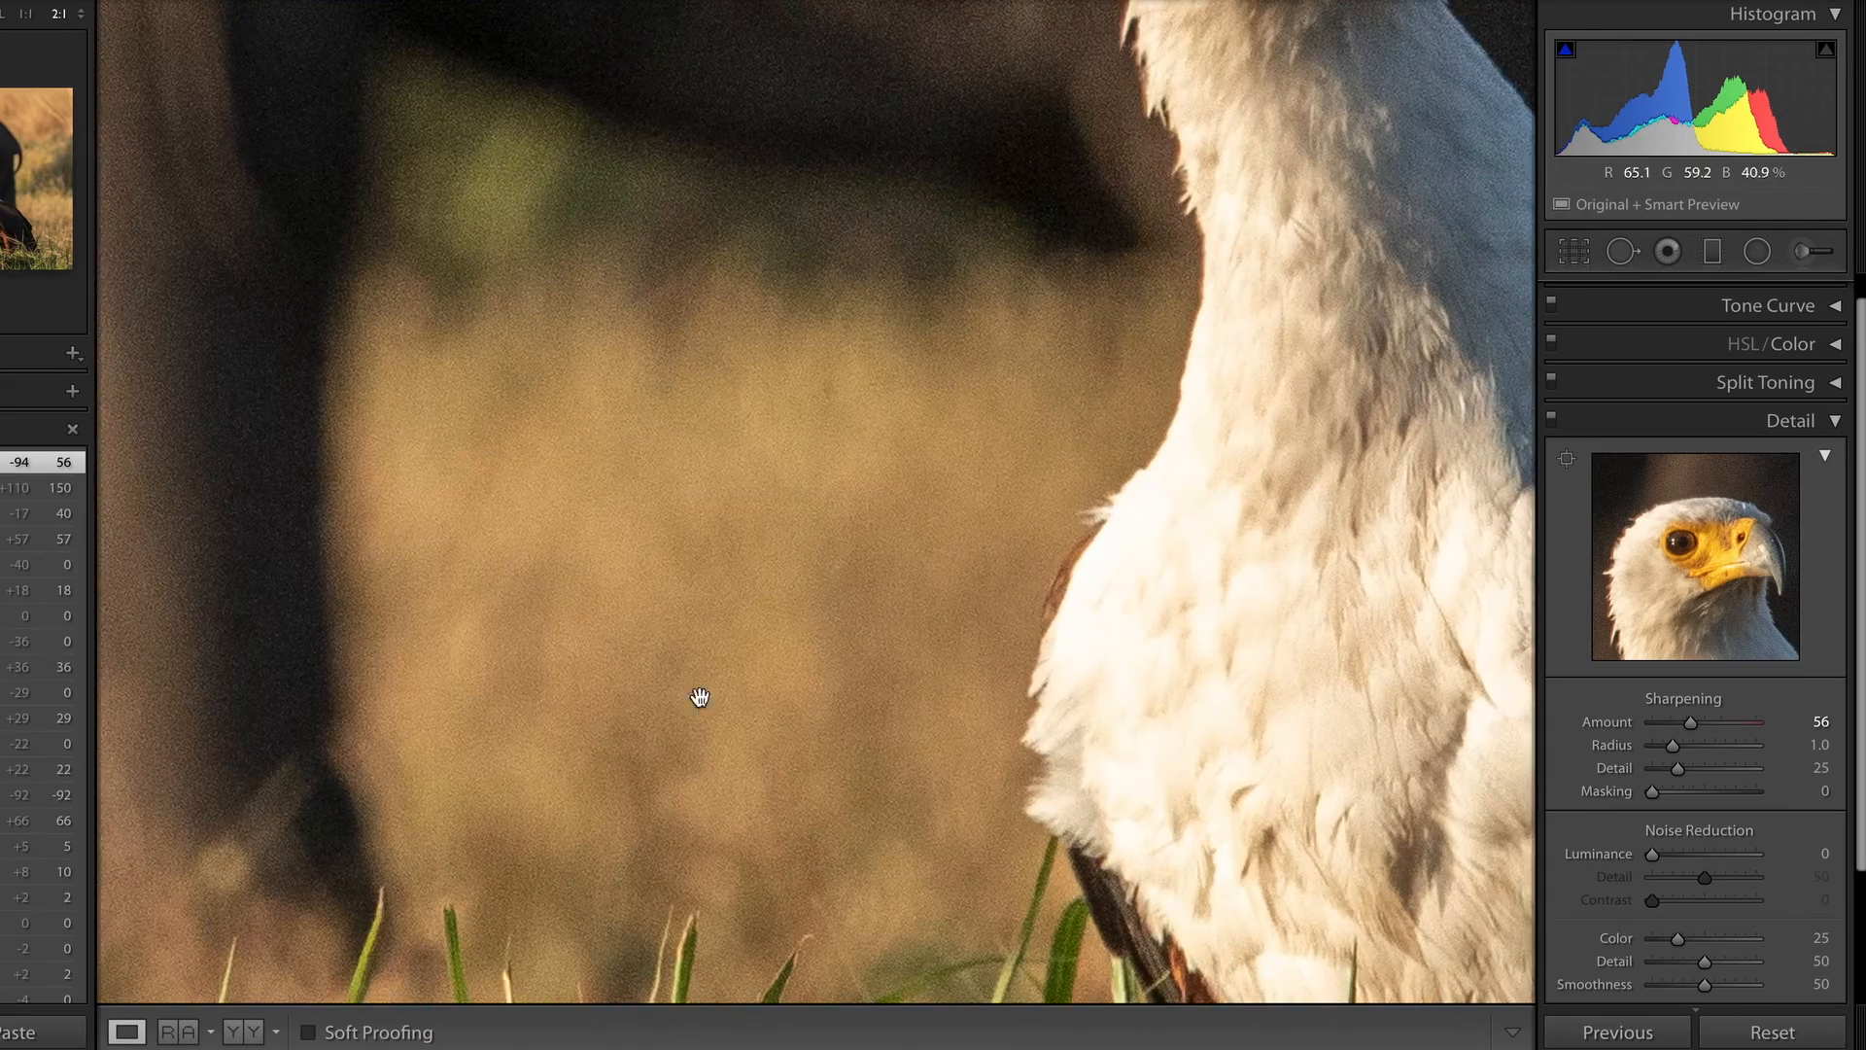
left_click_drag(595, 283, 825, 850)
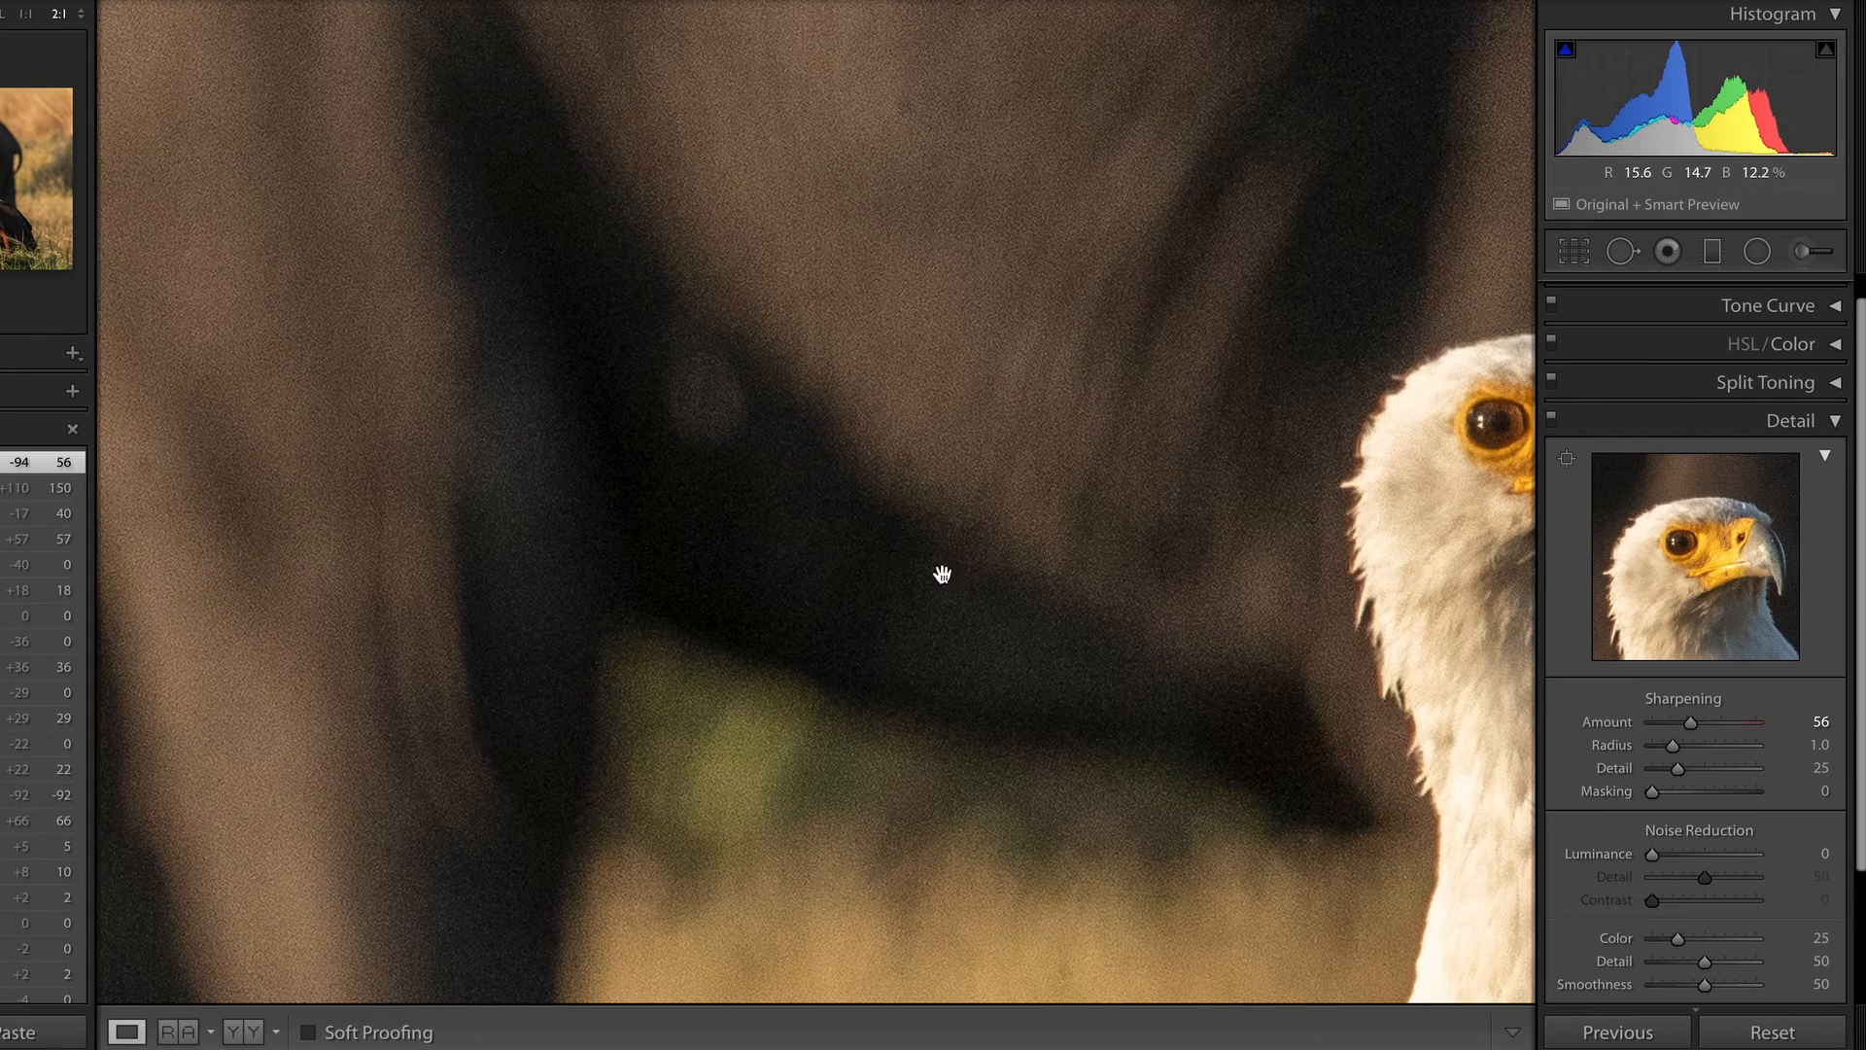
left_click(1743, 721)
left_click_drag(1738, 722, 1702, 723)
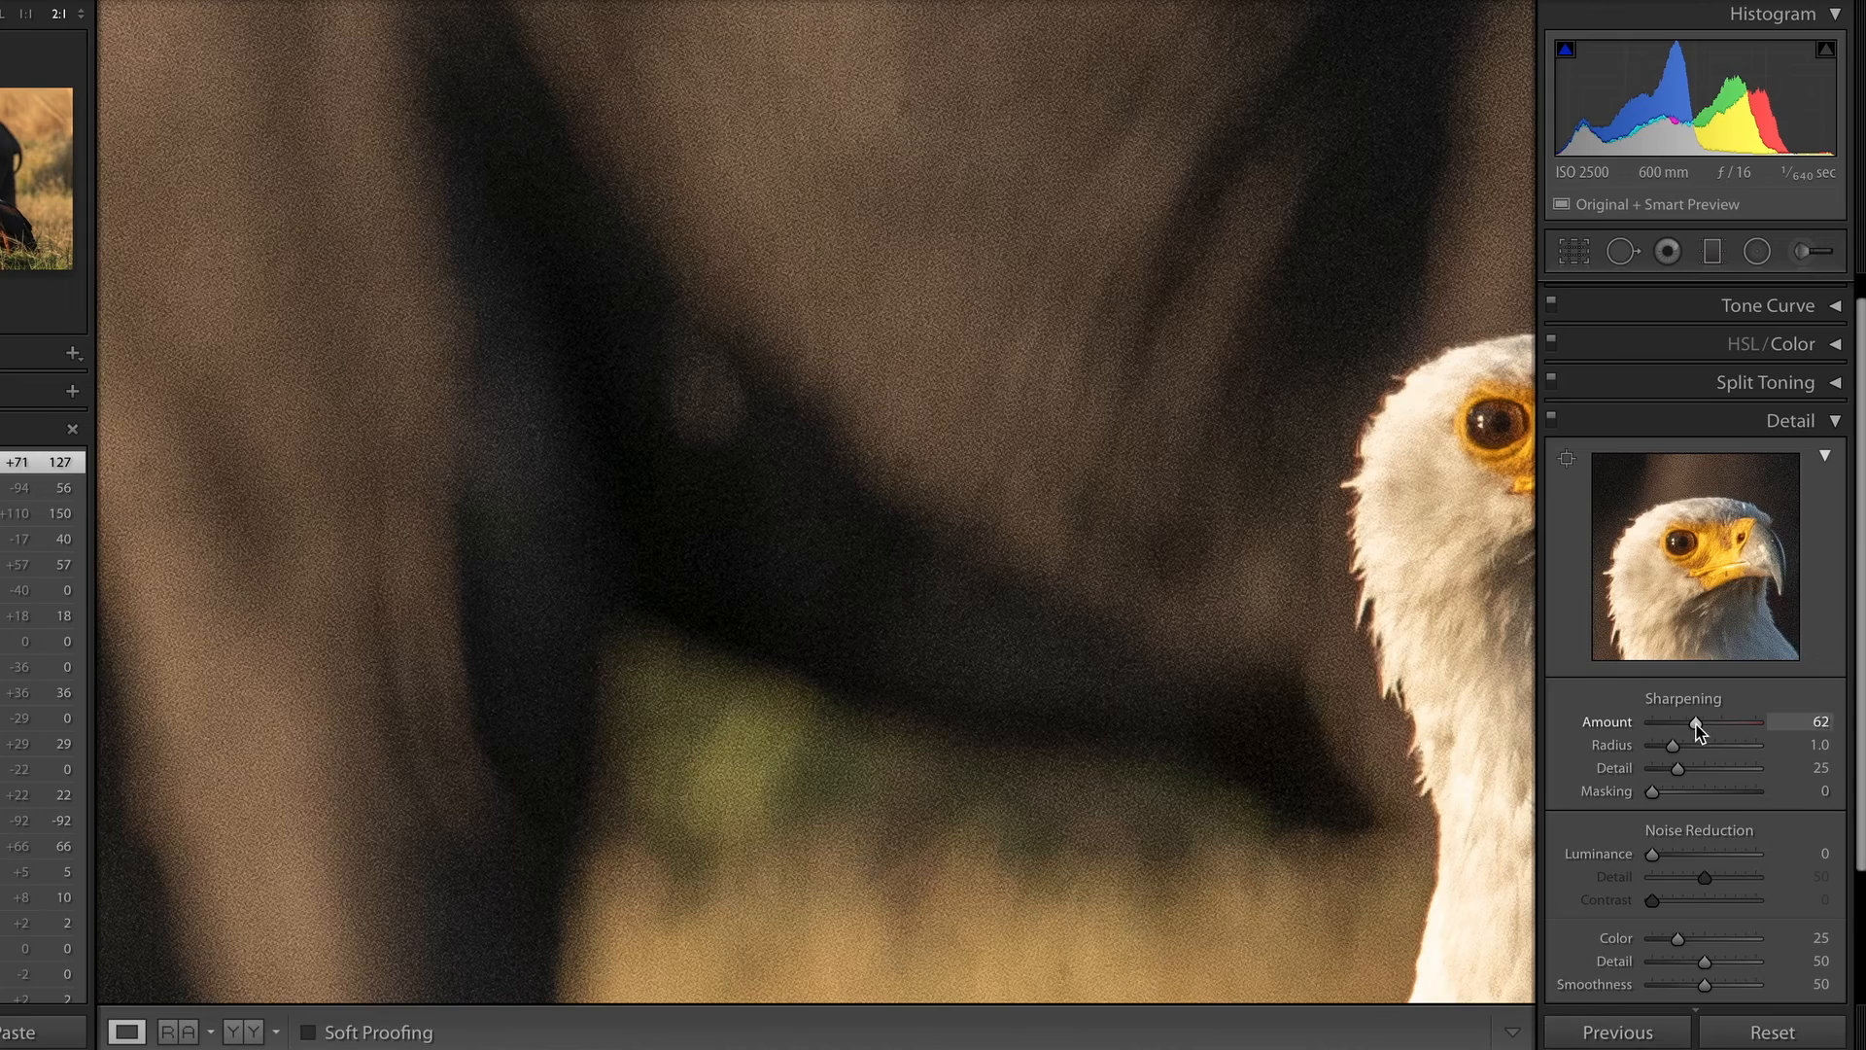
left_click_drag(1235, 860, 542, 541)
left_click_drag(814, 436, 1004, 717)
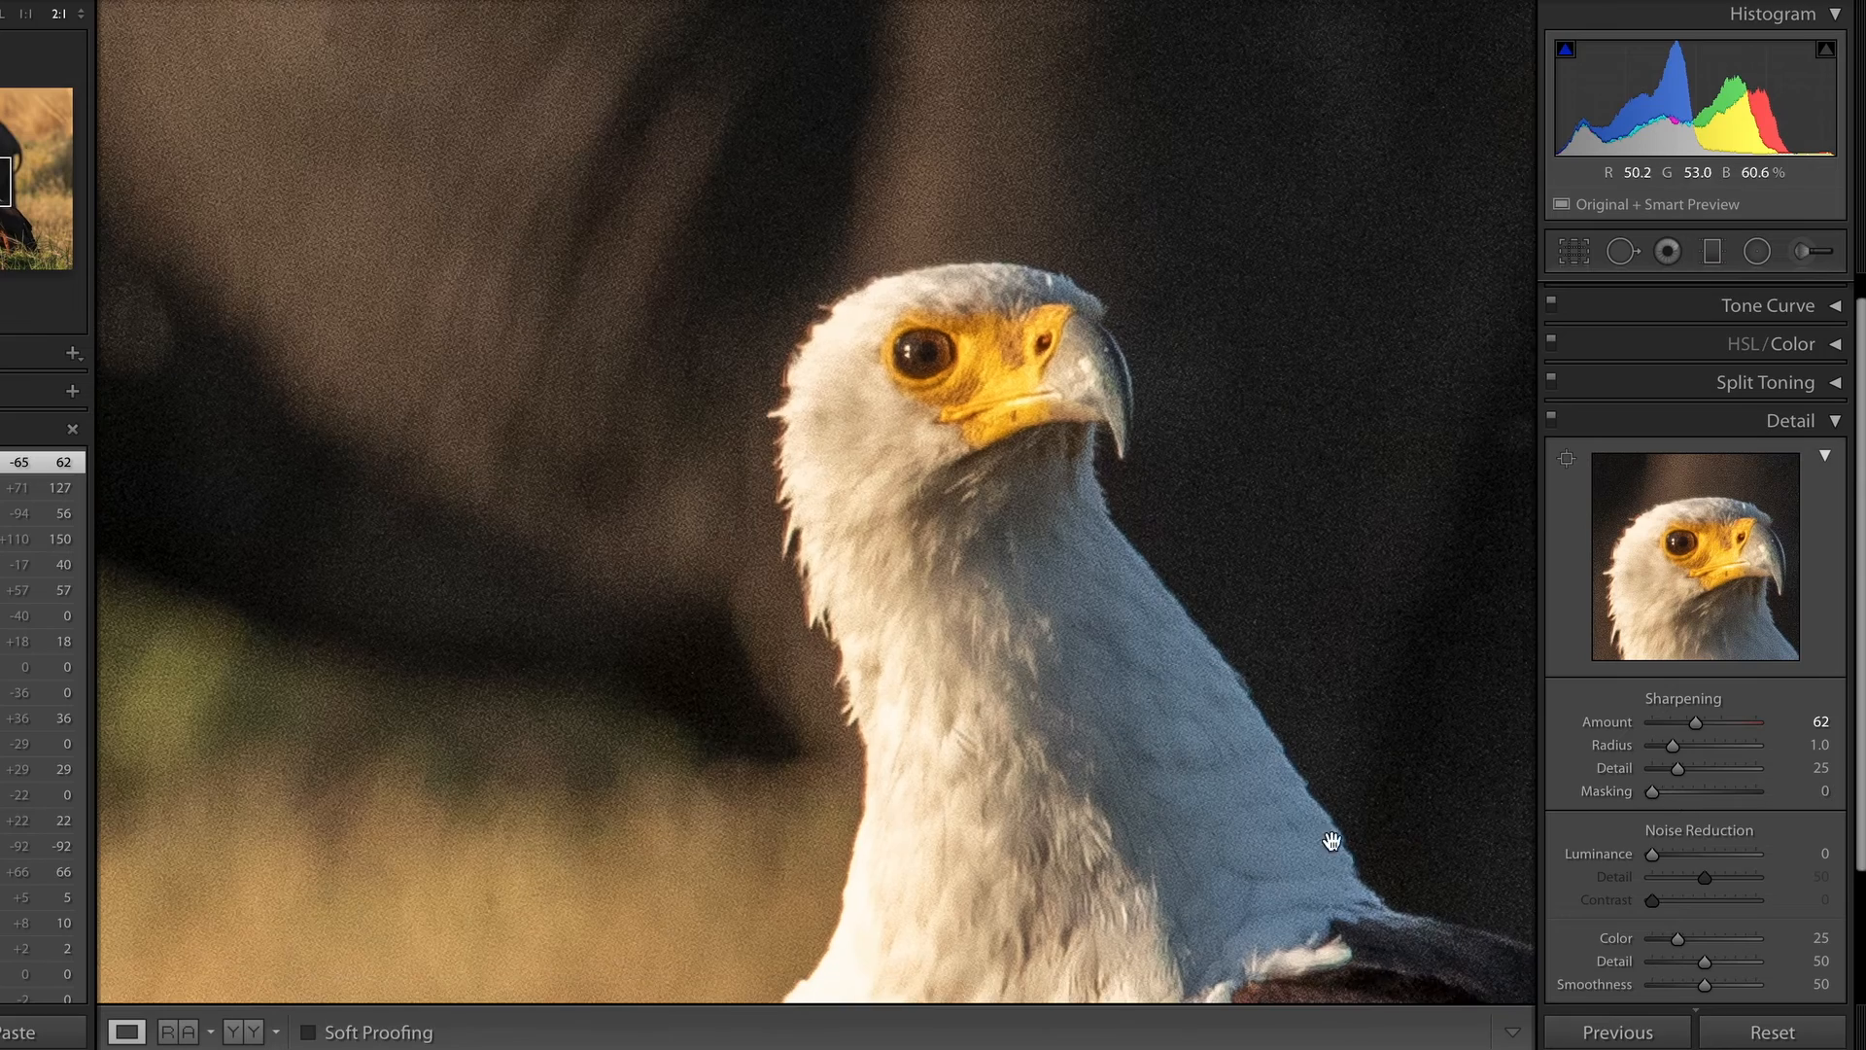
left_click_drag(1350, 878, 1271, 854)
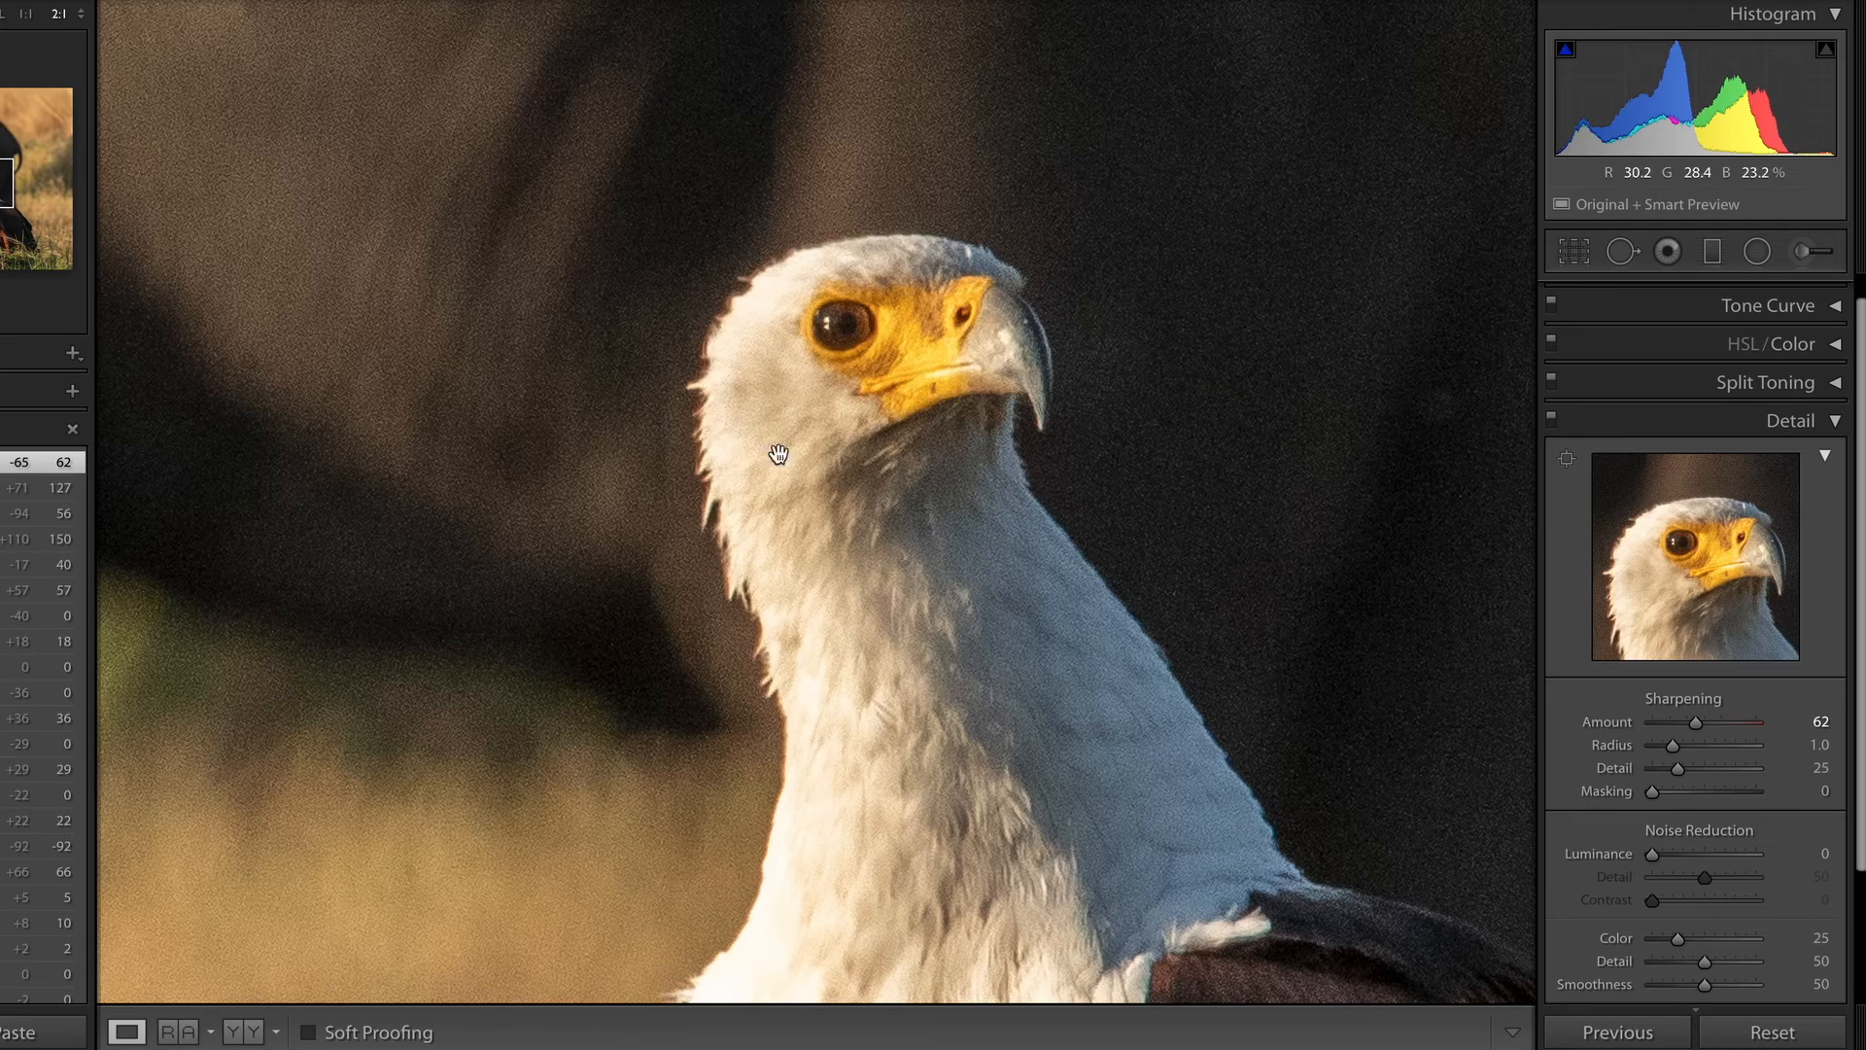
left_click_drag(357, 890, 1178, 579)
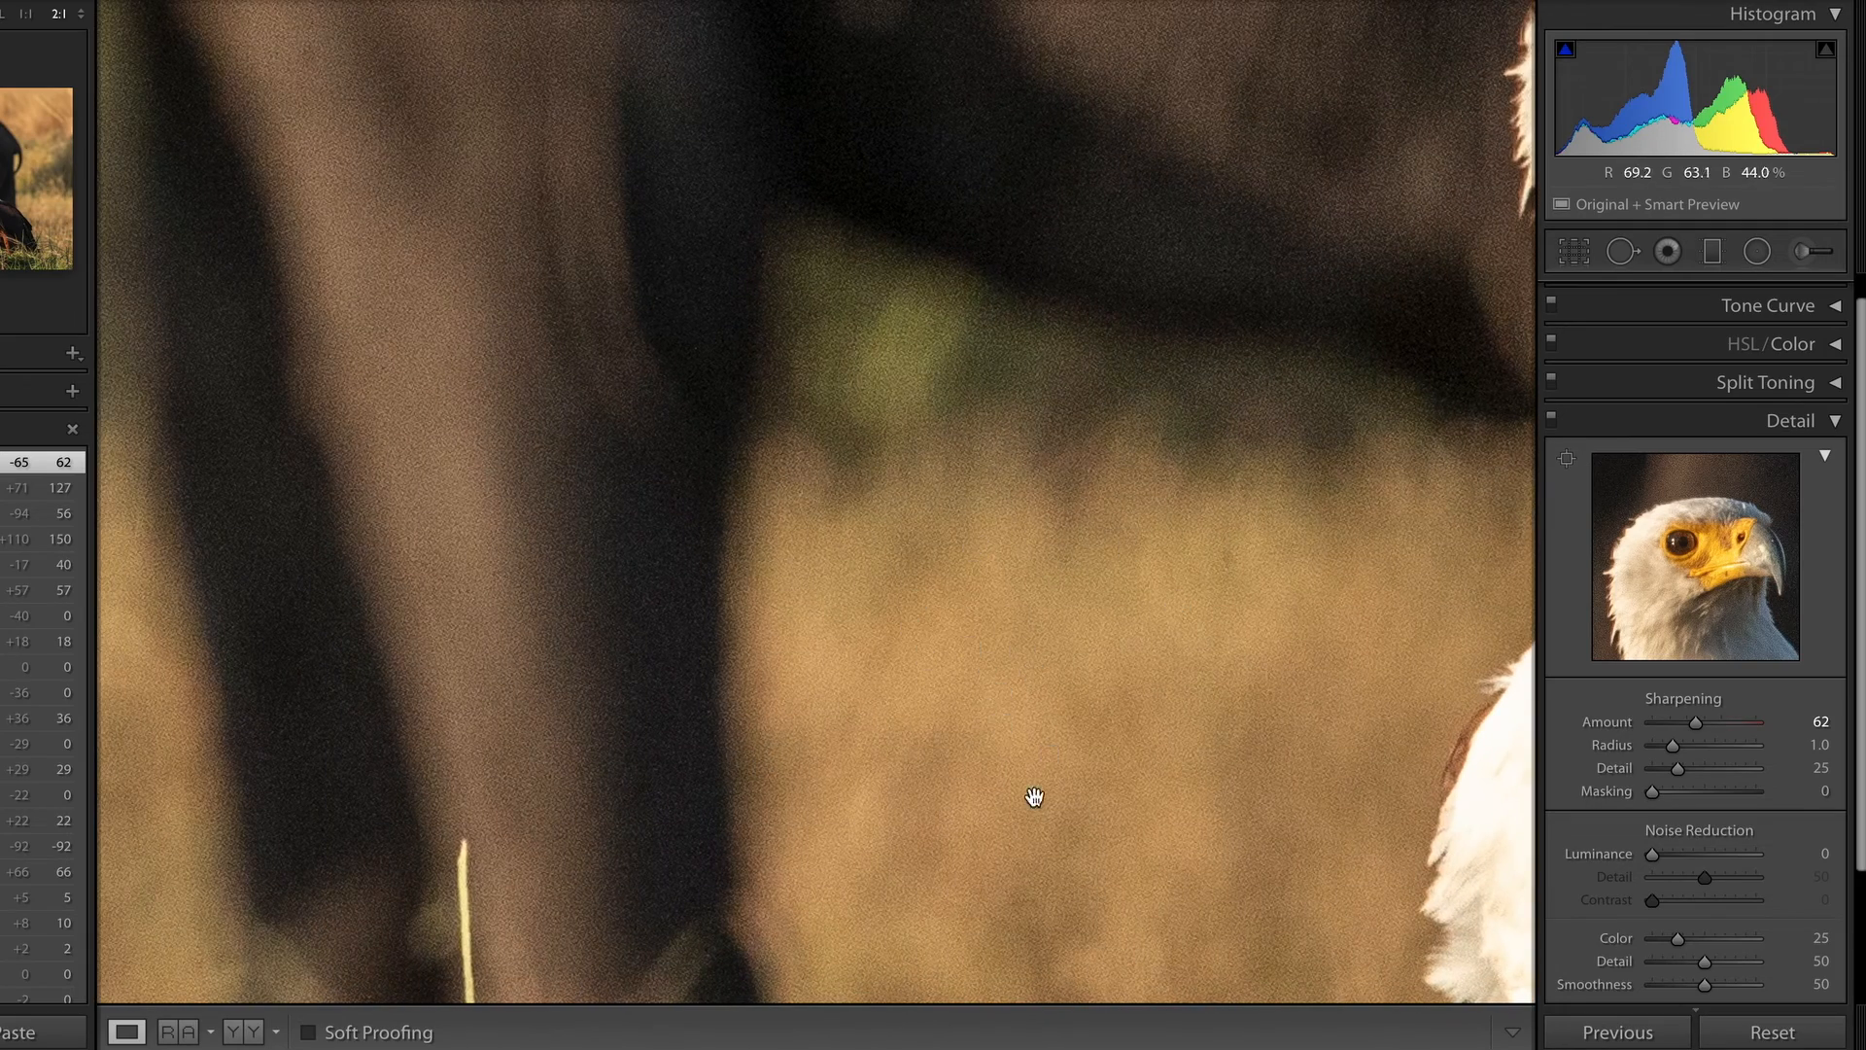
left_click_drag(1454, 692, 340, 976)
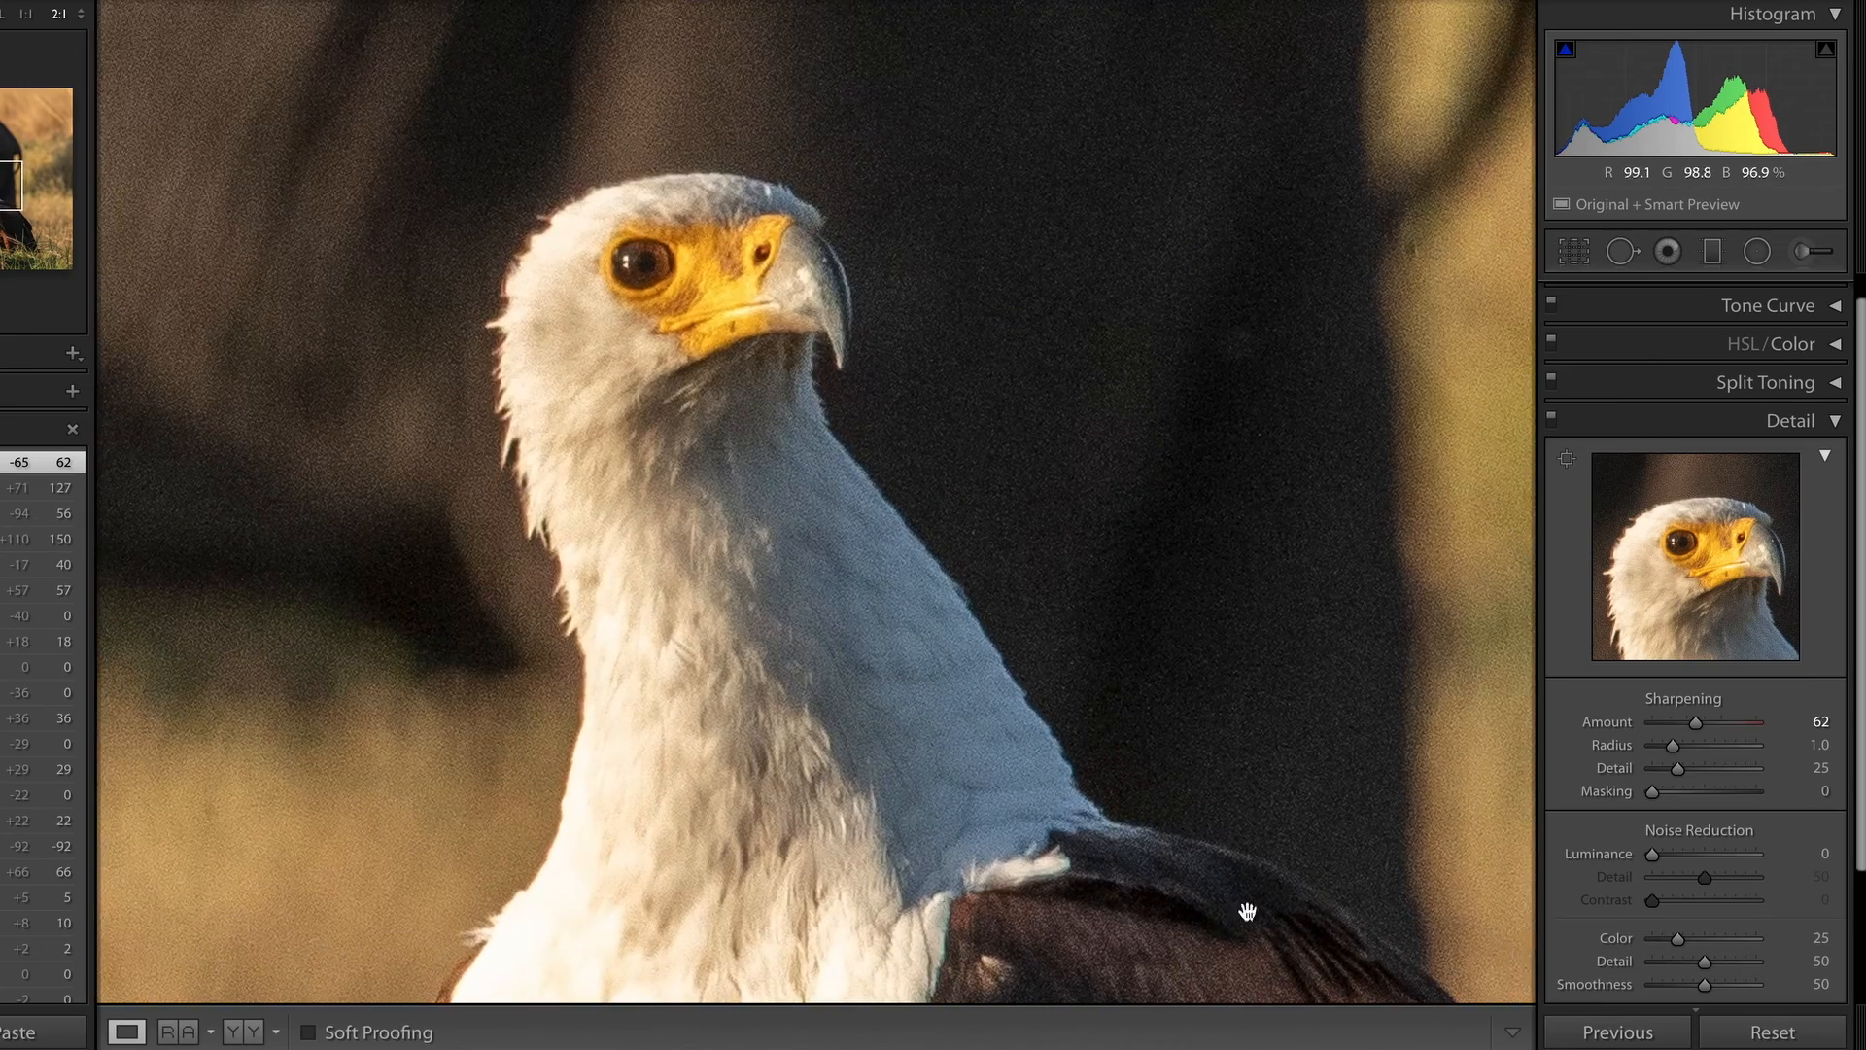
Try the sharpening Masking at 100 and return it to 0
left_click_drag(1651, 794, 1778, 806)
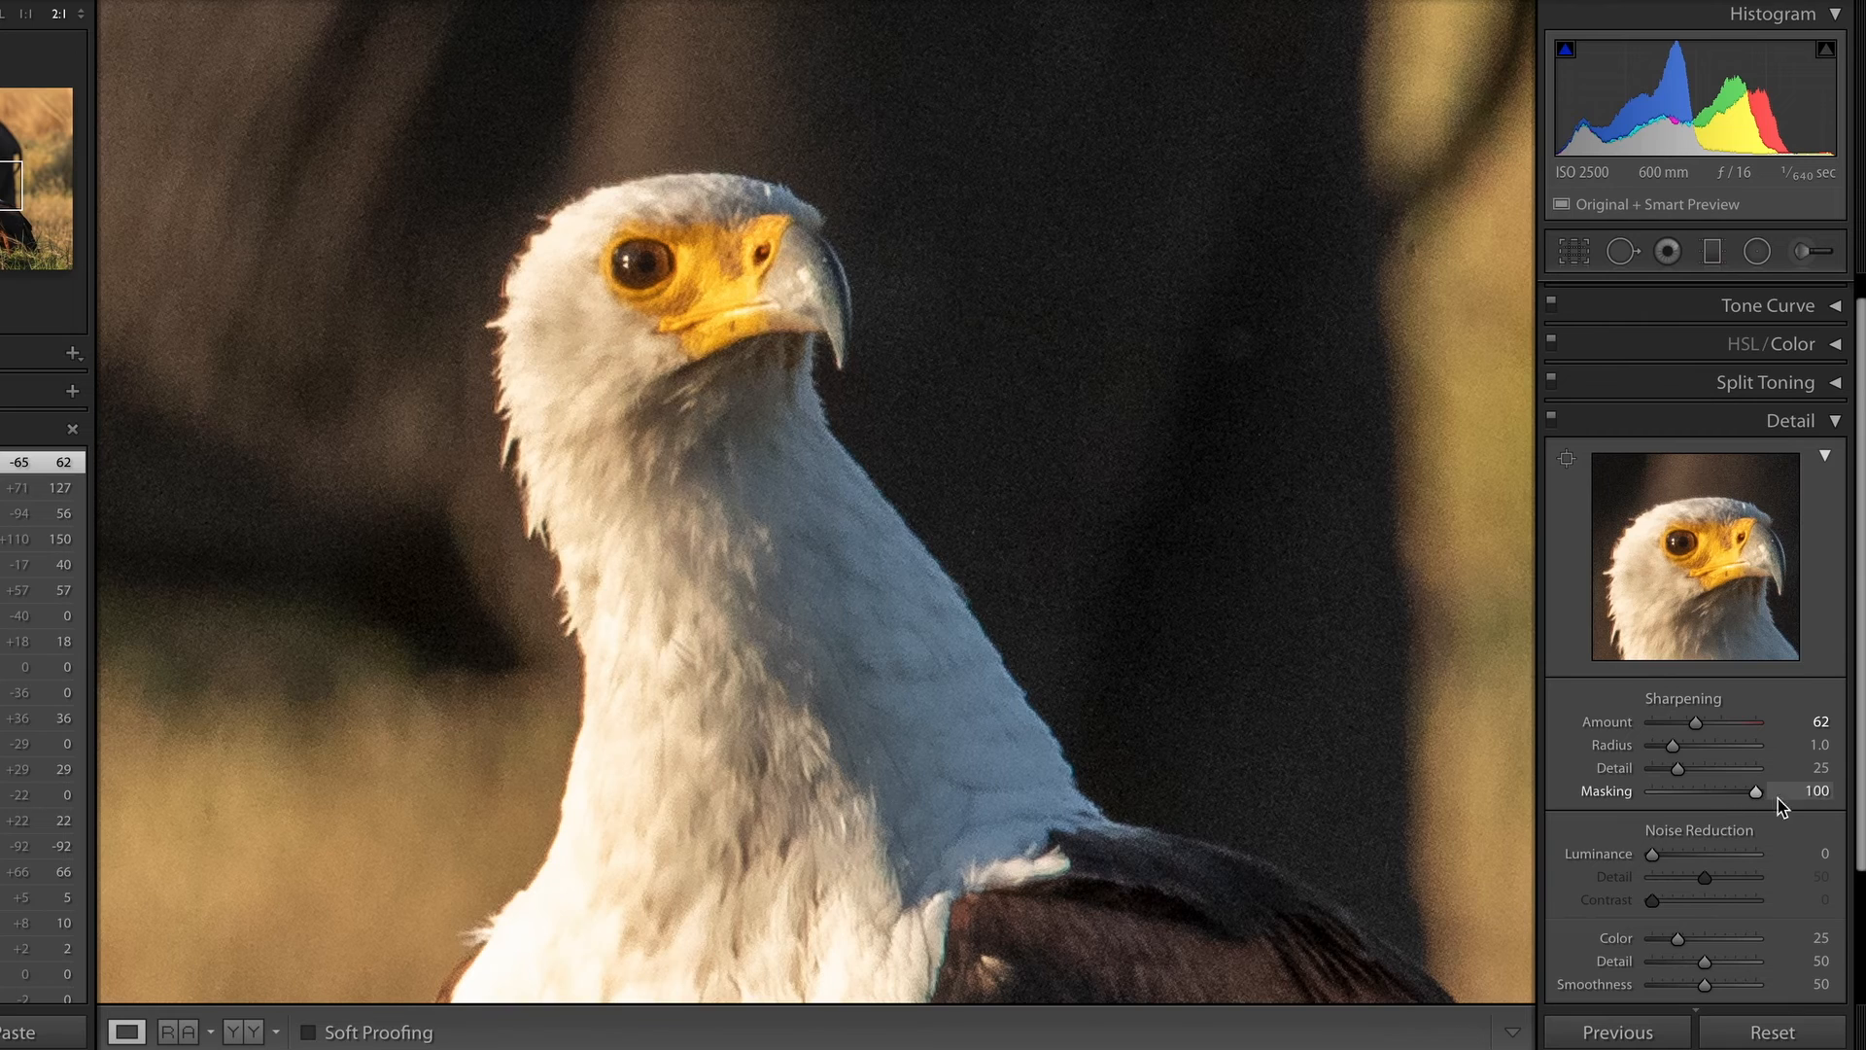
left_click_drag(1754, 811, 1618, 832)
left_click_drag(1553, 838, 1641, 811)
Set the sharpening Masking to 68 using the black-and-white mask preview, and set the sharpening Amount to 67
left_click(1641, 811, "alt")
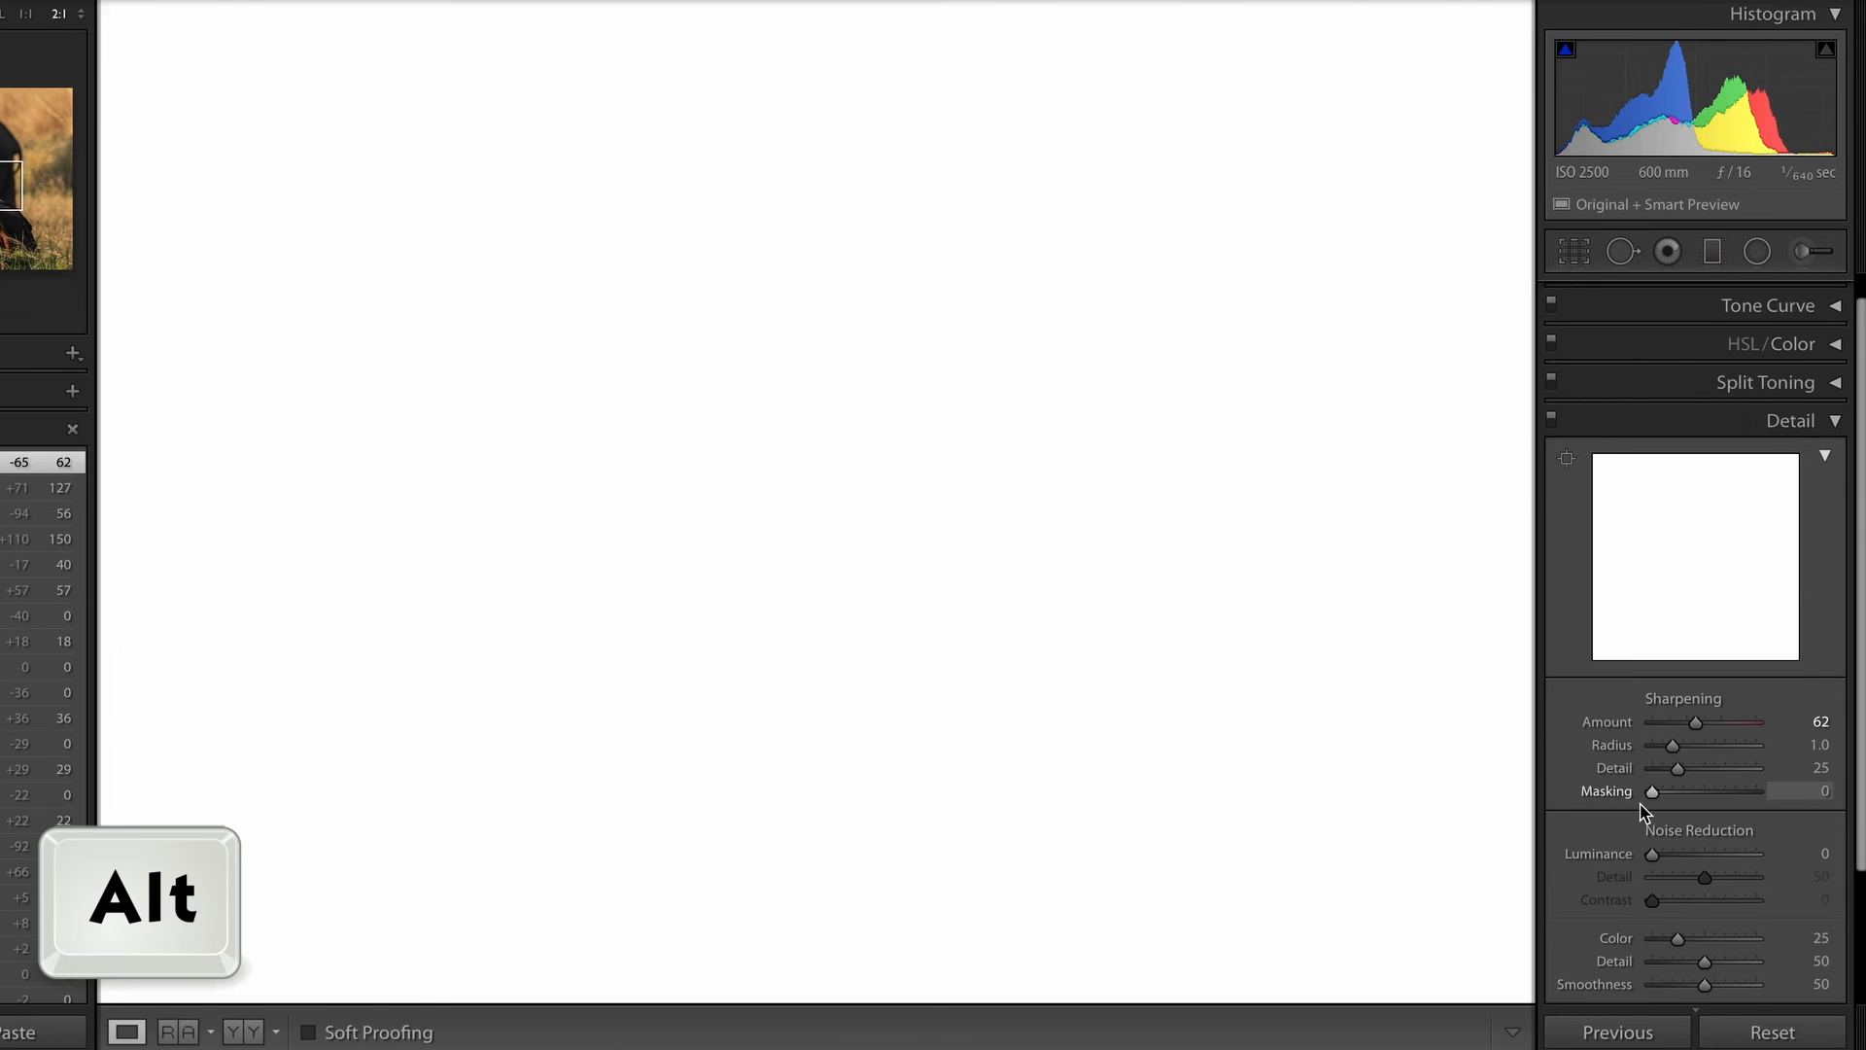
left_click_drag(1643, 811, 1741, 797)
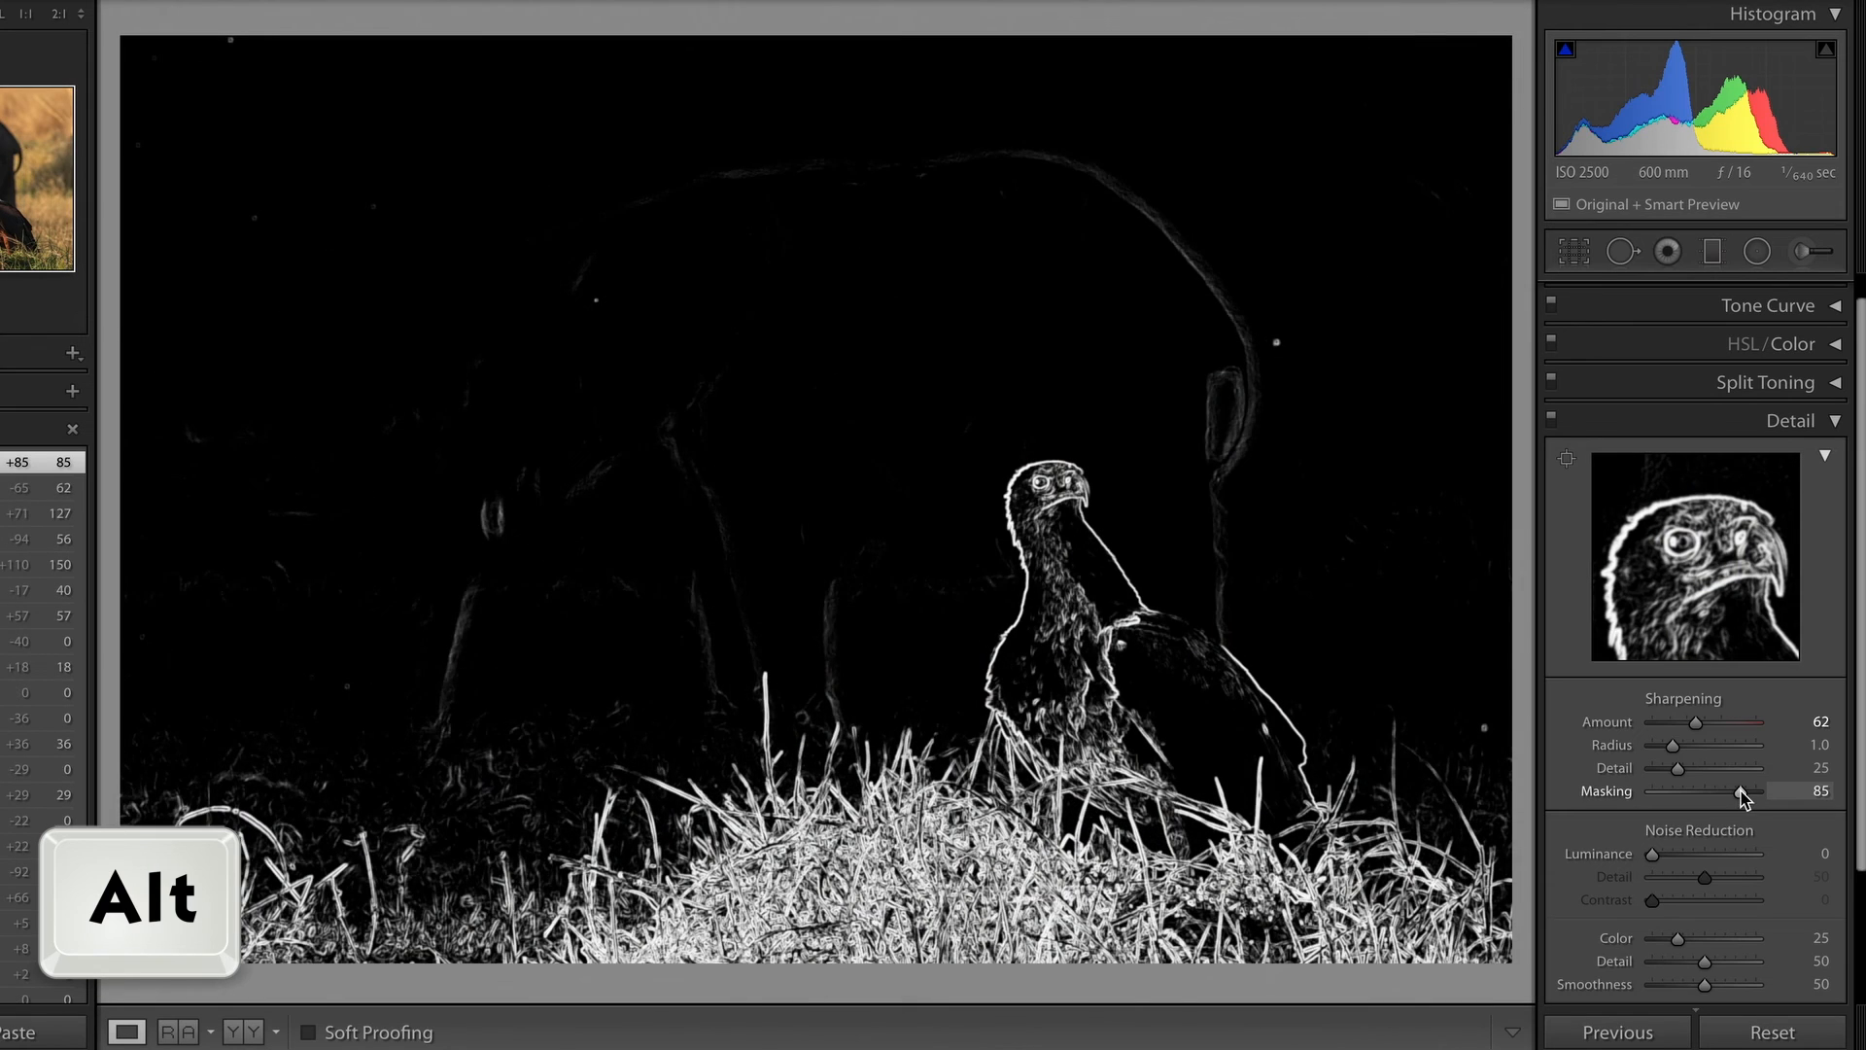
left_click_drag(1740, 792, 1724, 791)
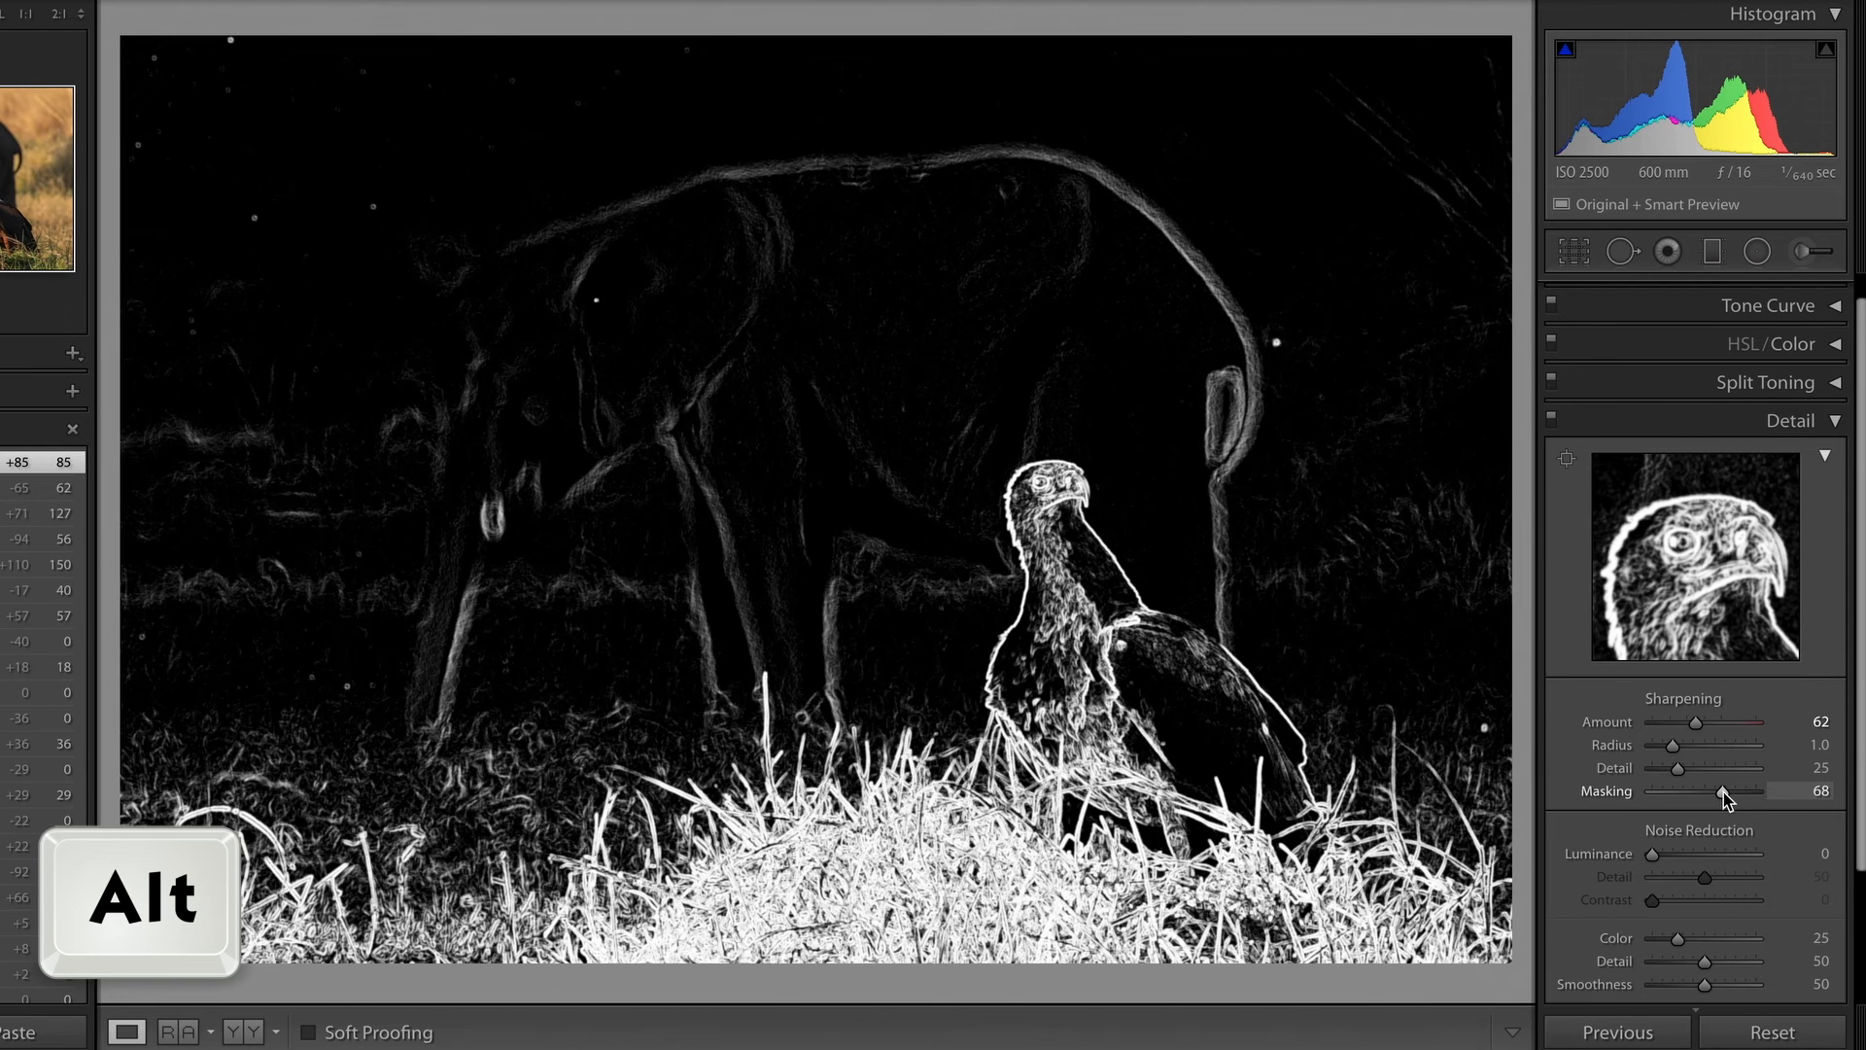
left_click_drag(1723, 793, 1724, 793)
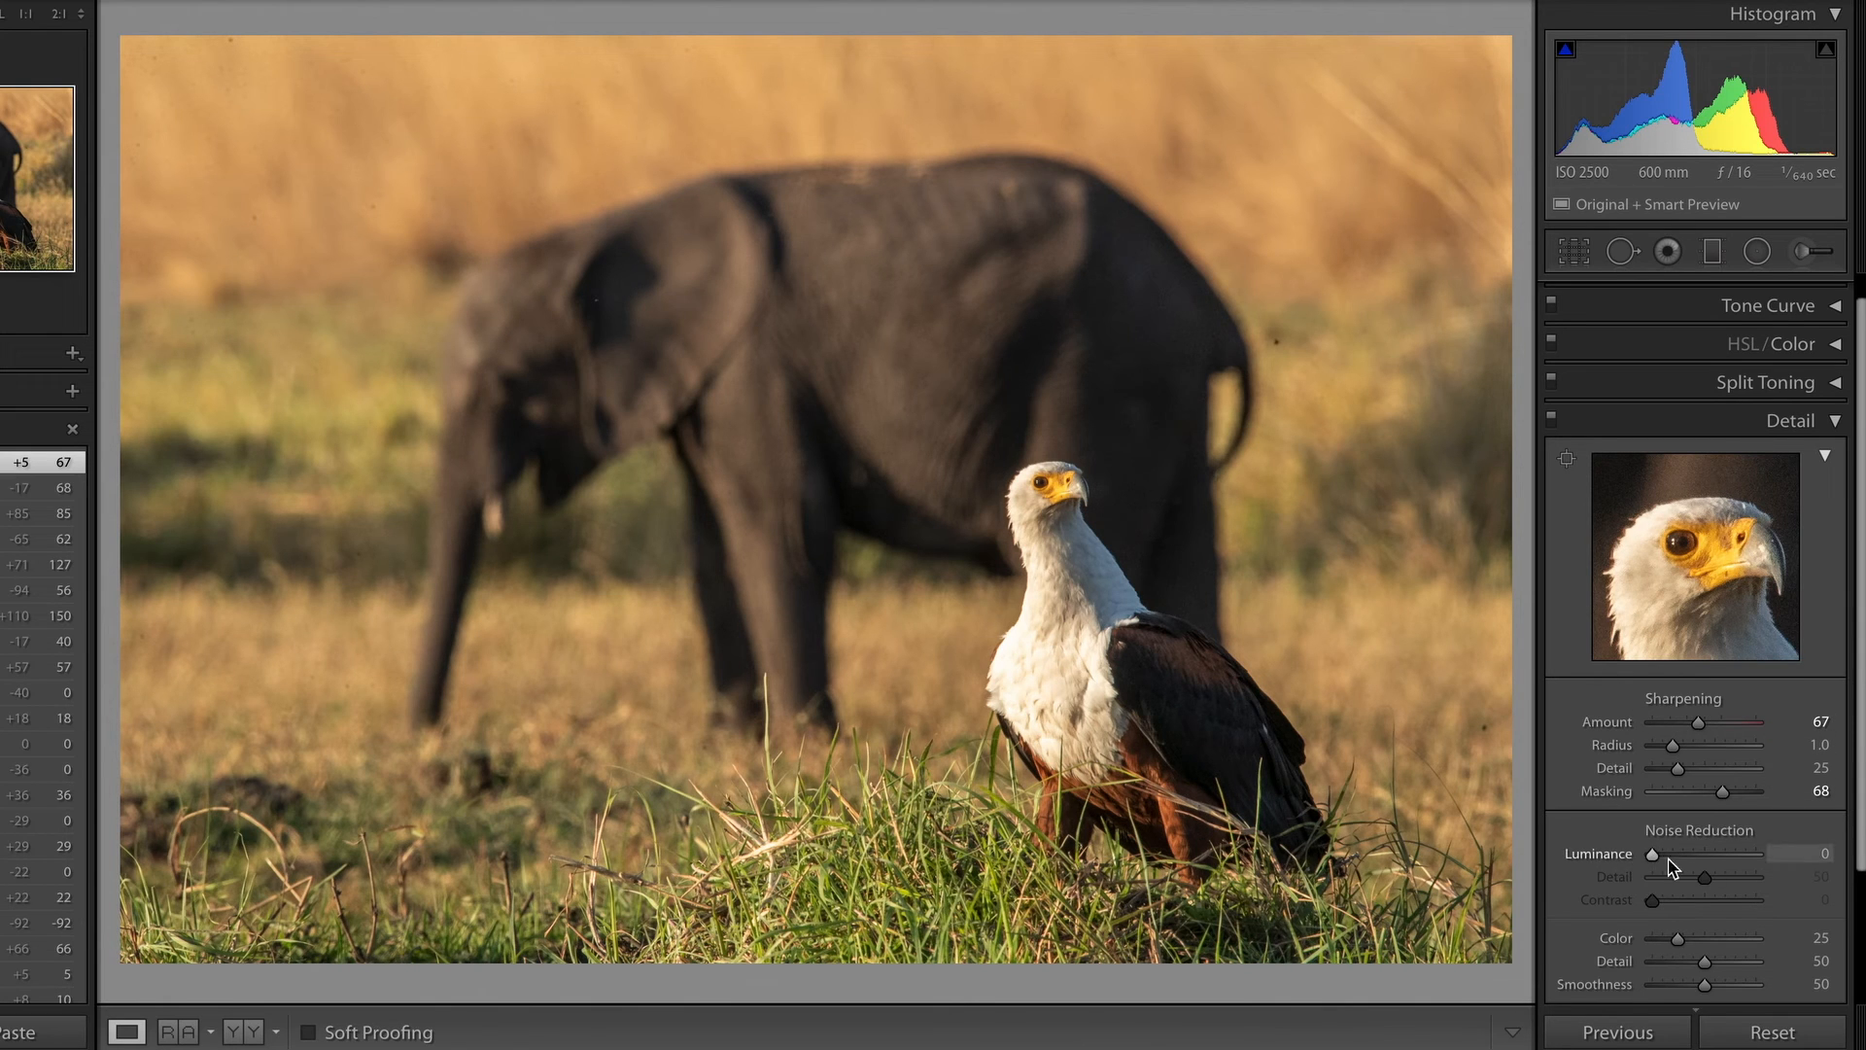
Examine the noise in the elephant's brown and dark areas at 2:1 magnification, and return to the full photo
left_click(993, 313)
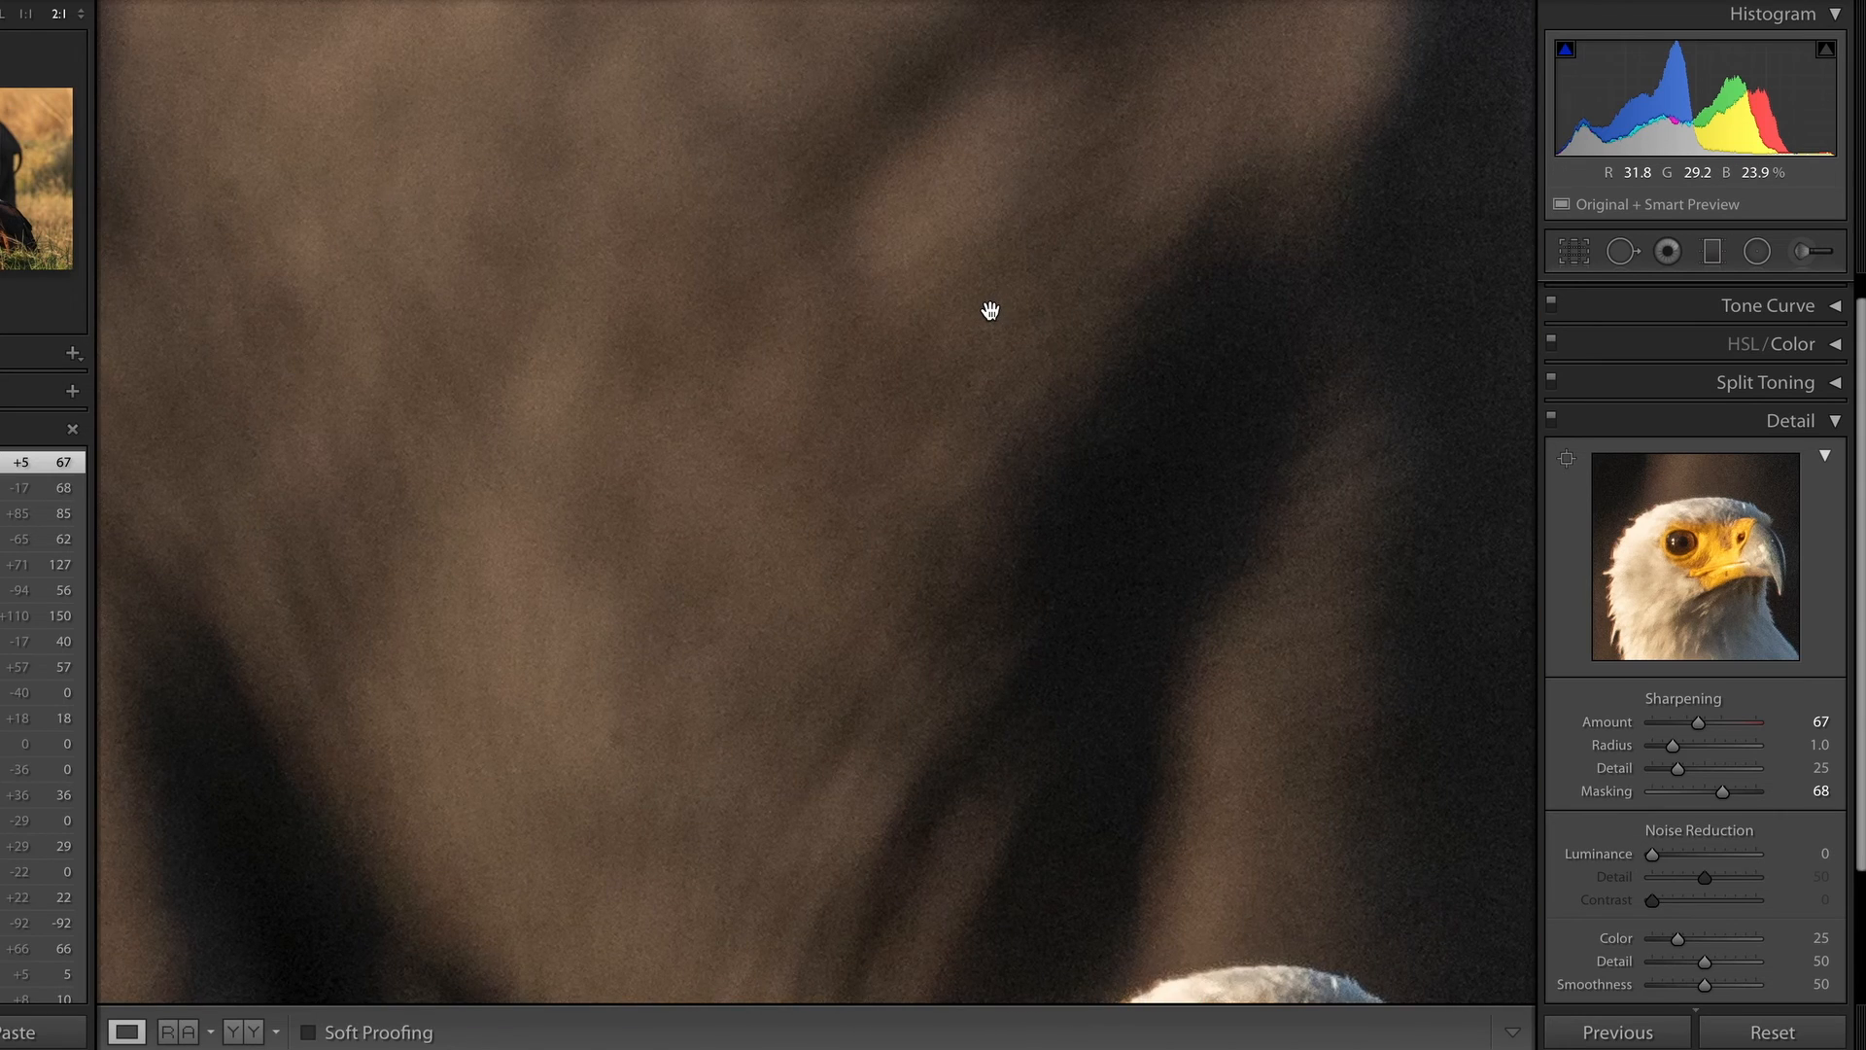
left_click_drag(1418, 520, 845, 711)
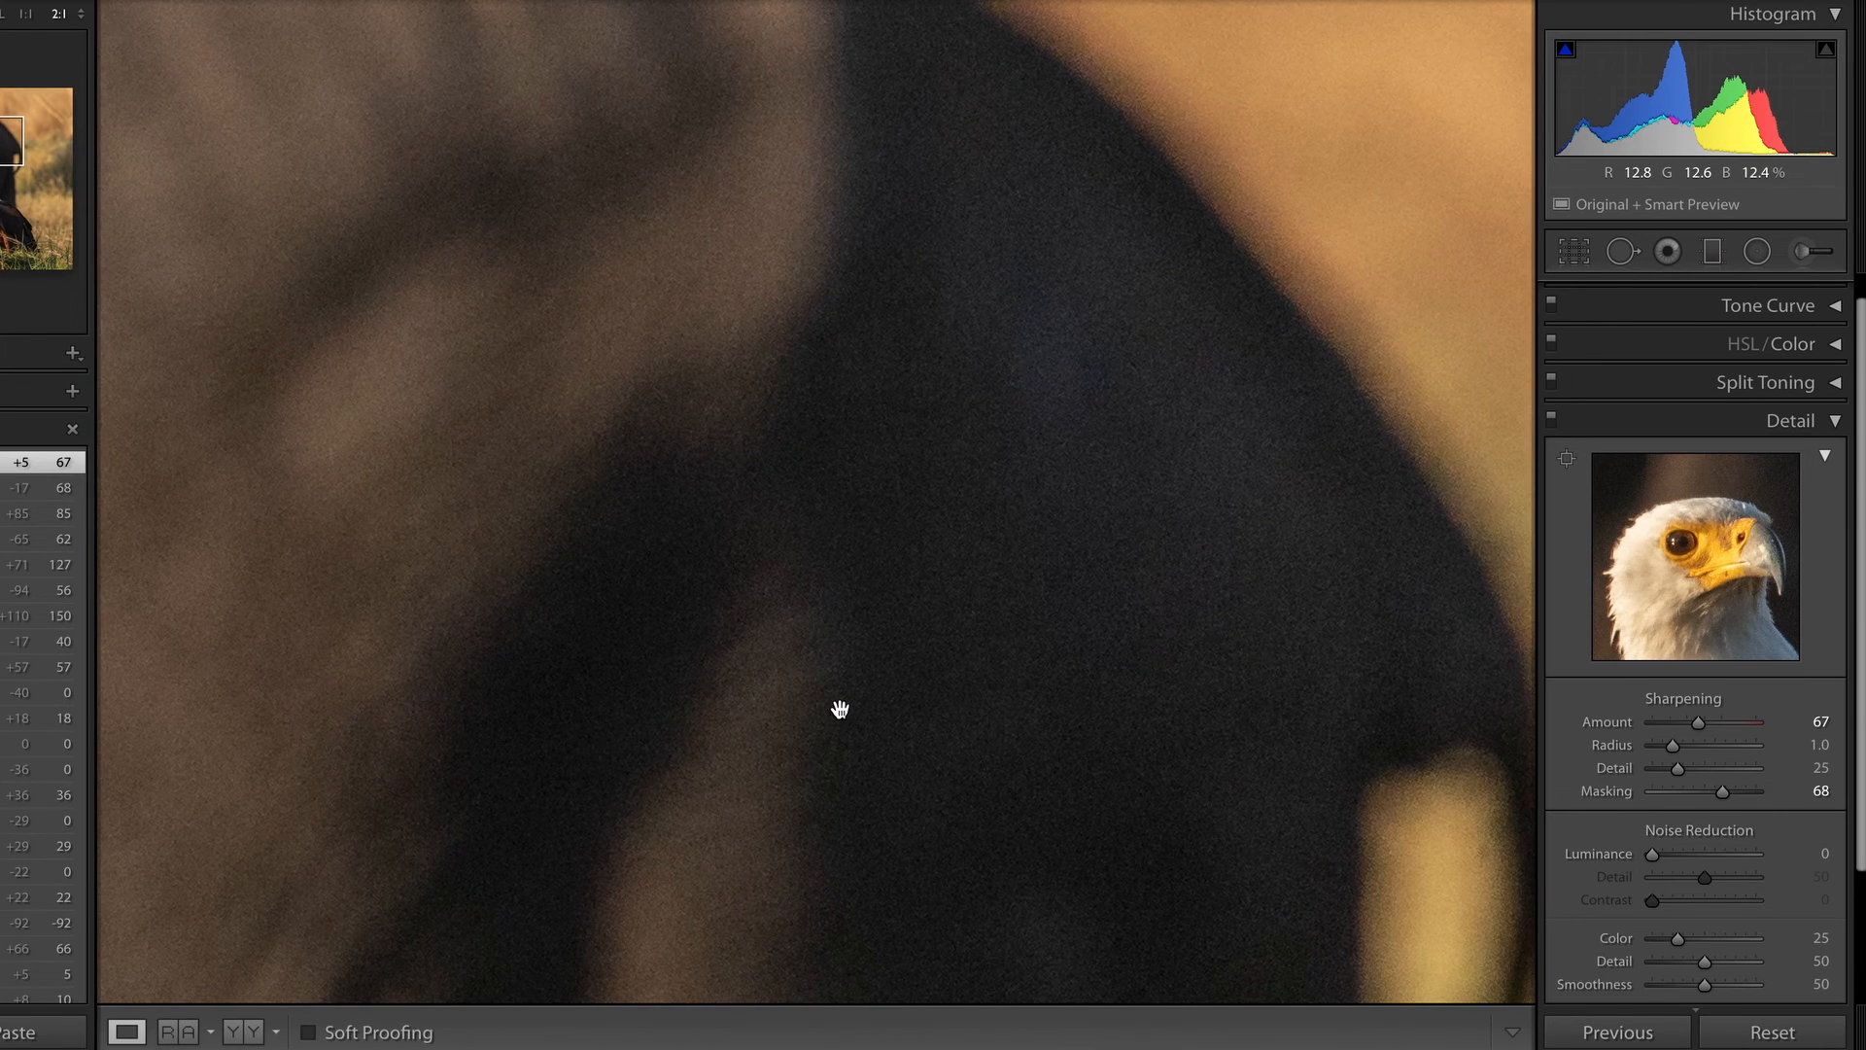
left_click(1415, 726)
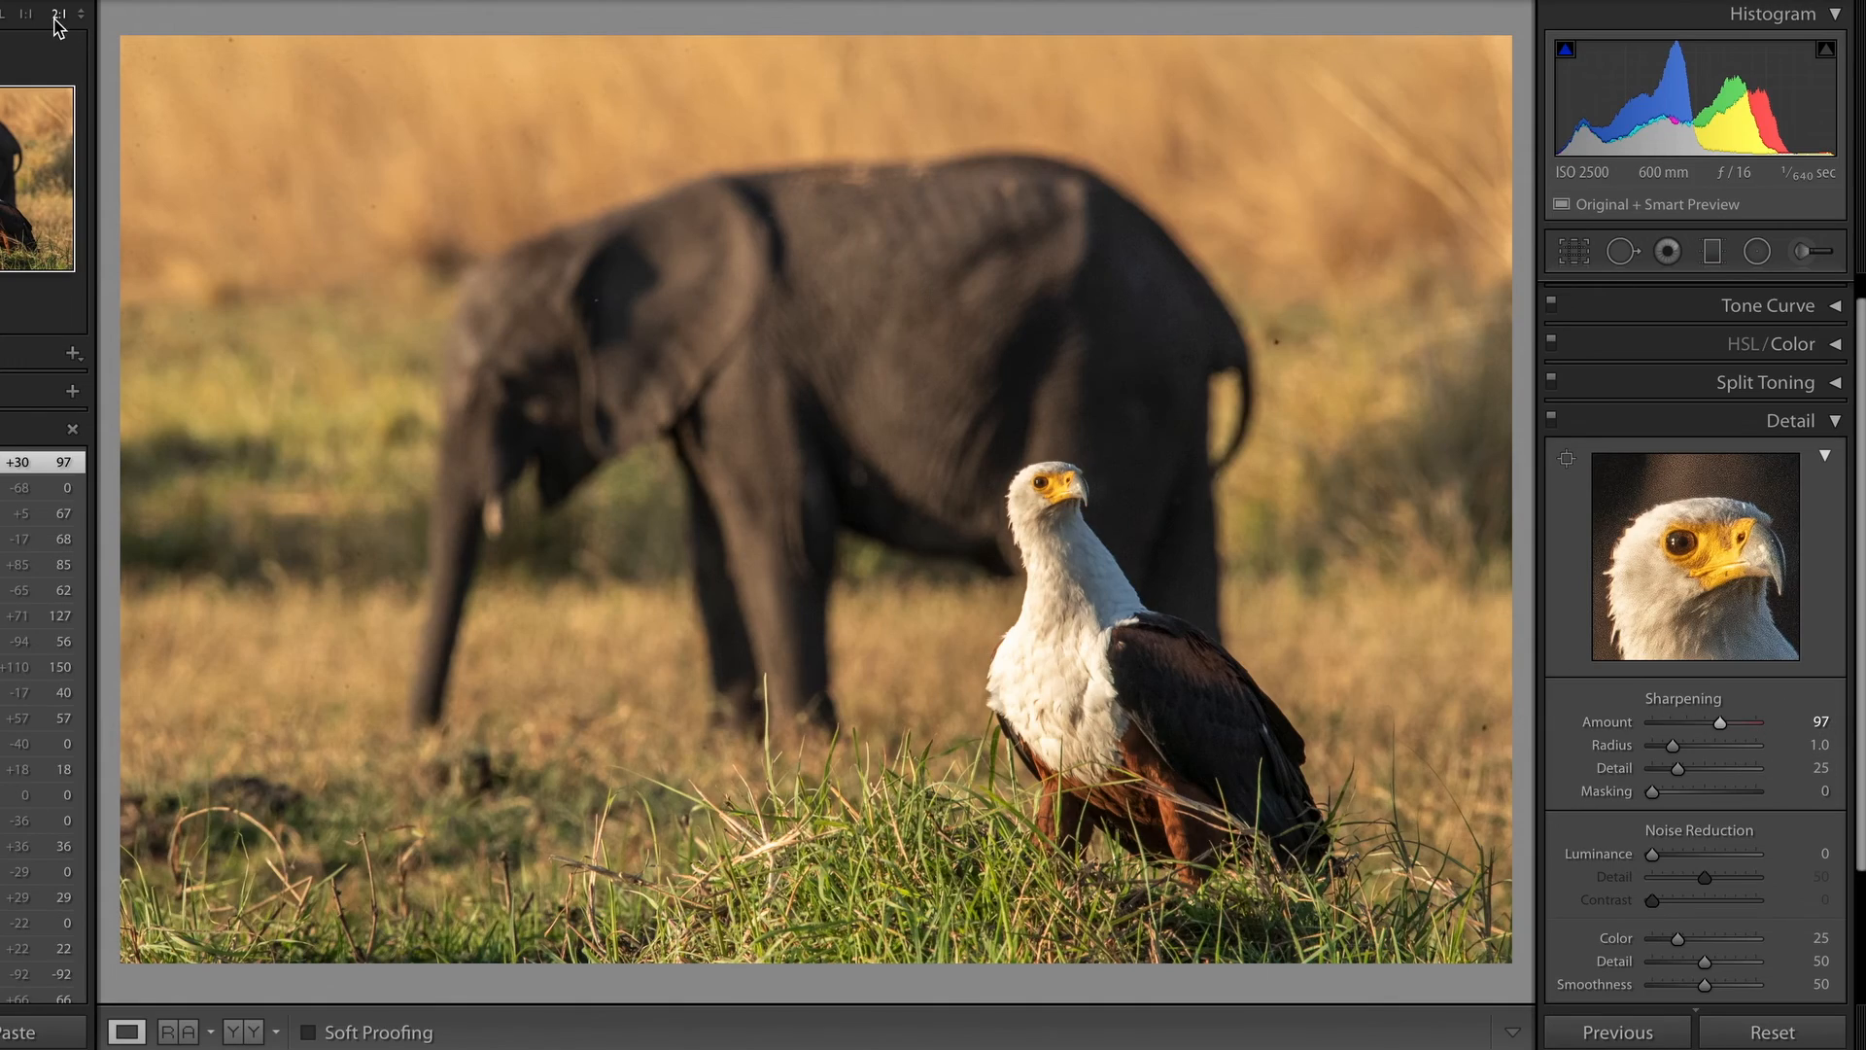
Try the noise reduction Luminance at its maximum of 100 and check the eagle's head, feathers and background at 2:1 magnification
left_click(55, 17)
left_click_drag(1013, 665, 1146, 225)
left_click_drag(1088, 637, 946, 509)
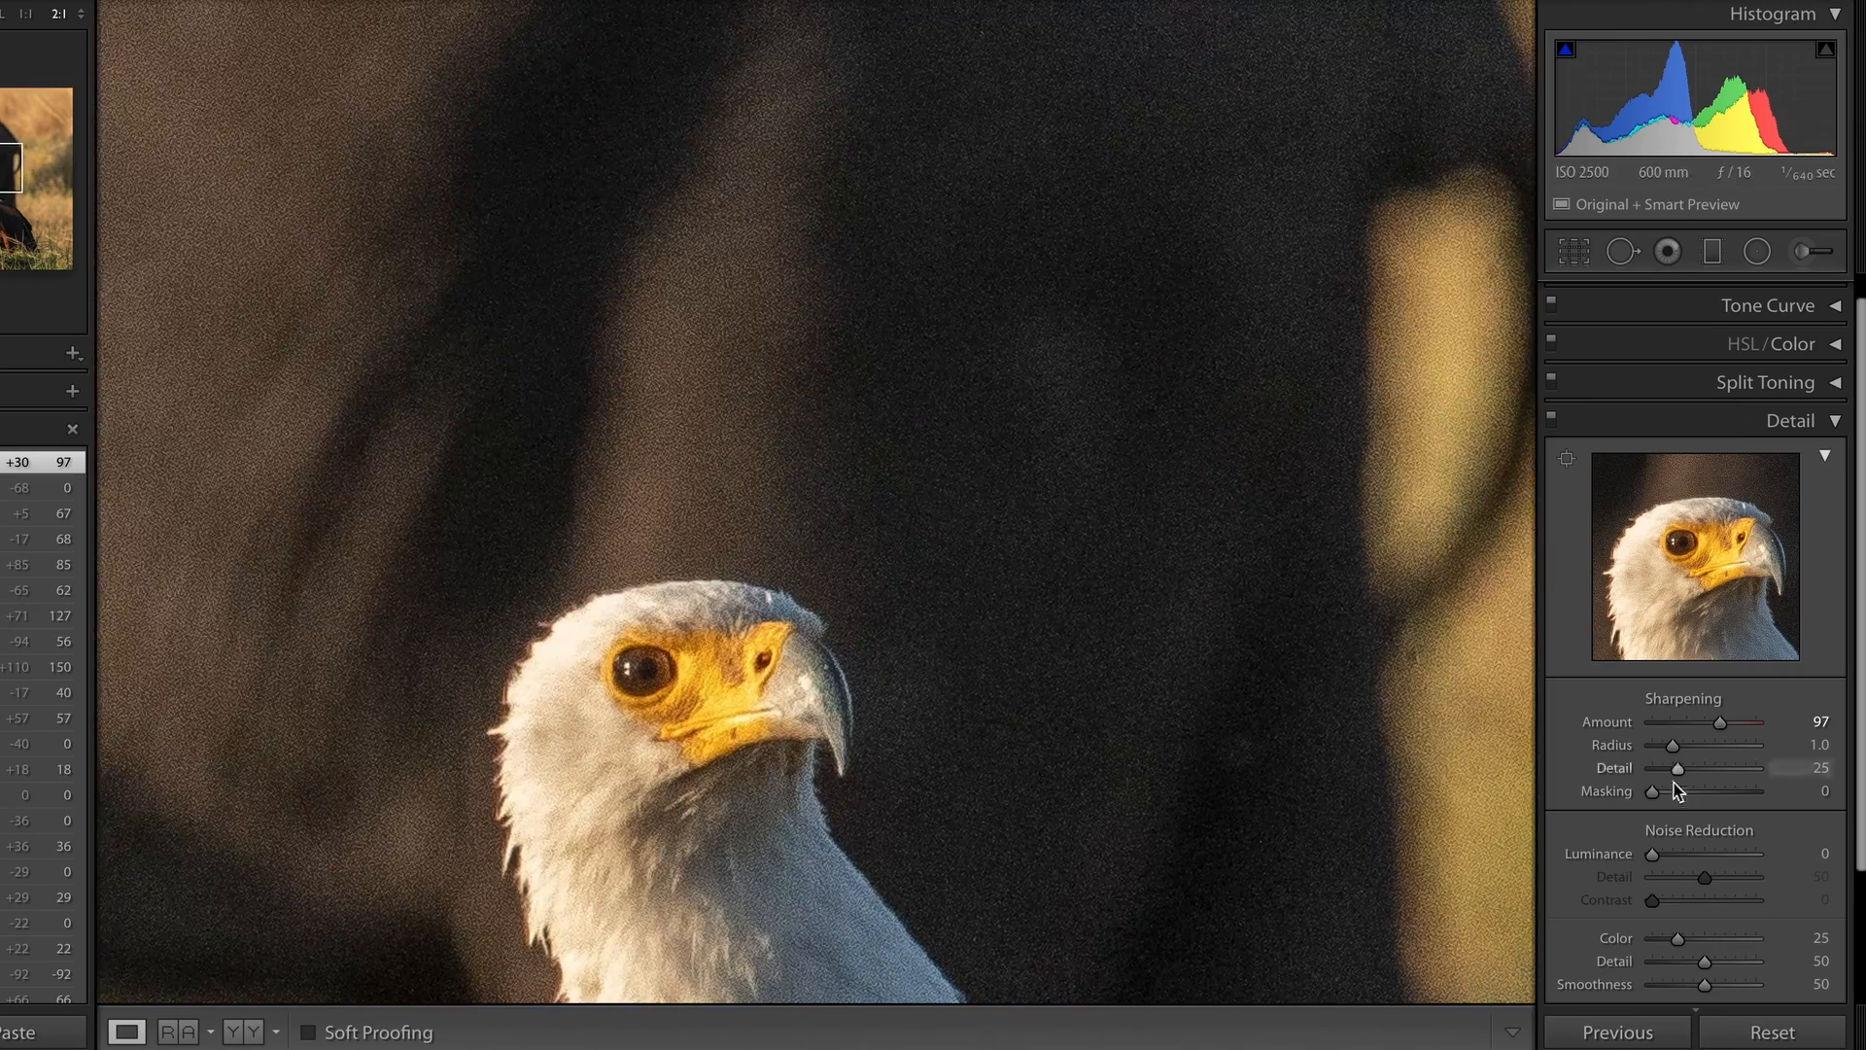
left_click_drag(1655, 855, 1764, 879)
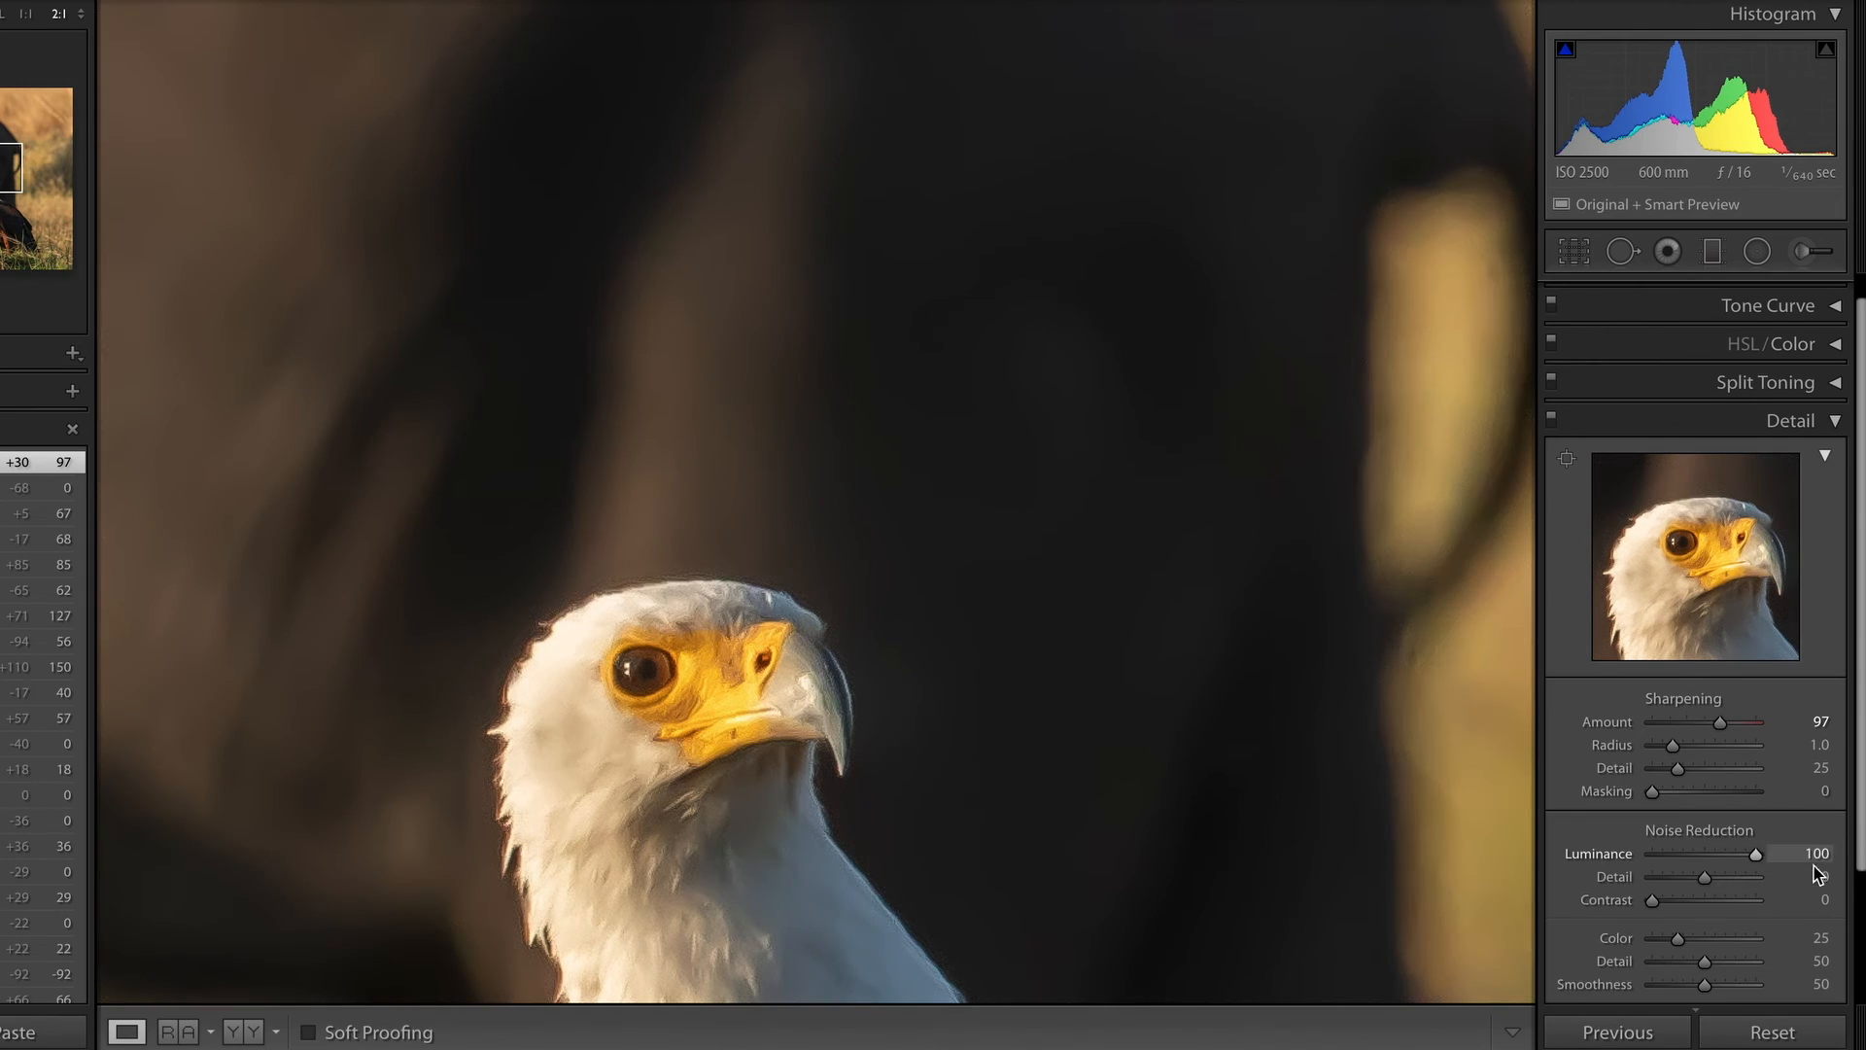
left_click_drag(904, 836, 1183, 316)
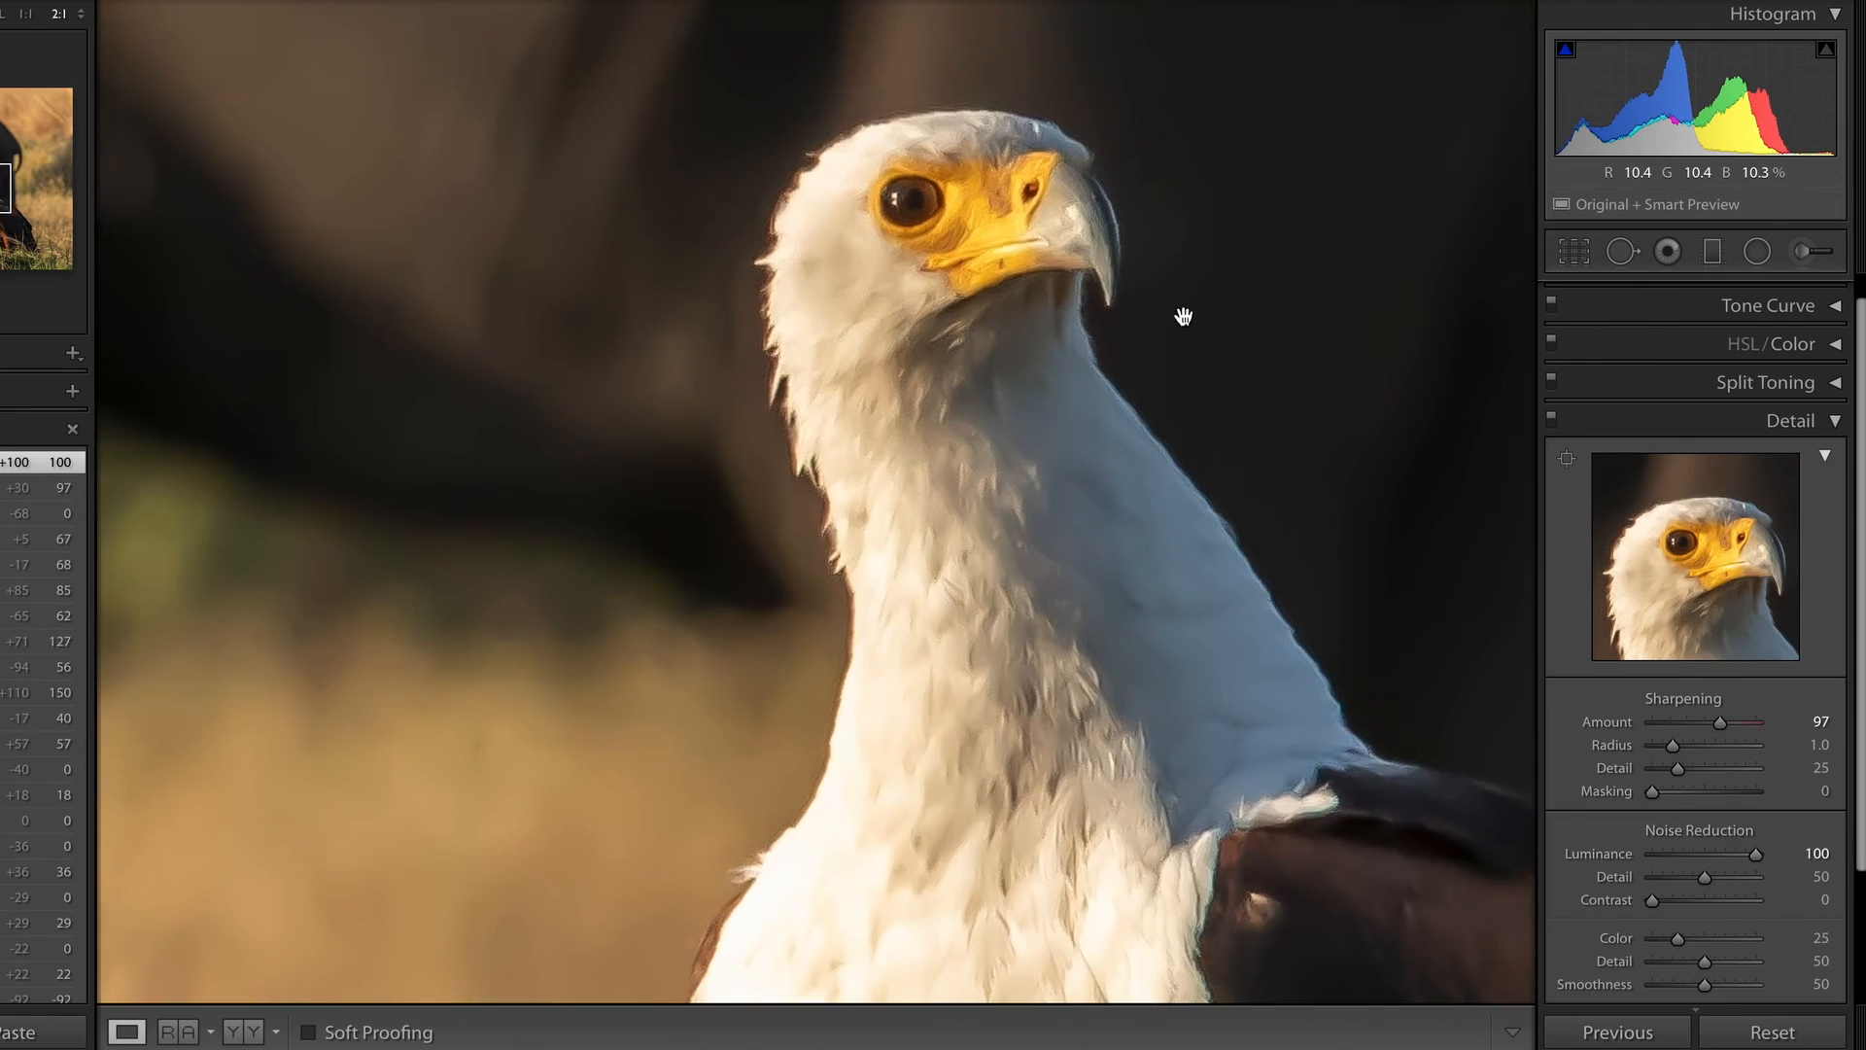
left_click_drag(1450, 855, 1354, 937)
left_click_drag(850, 280, 1058, 594)
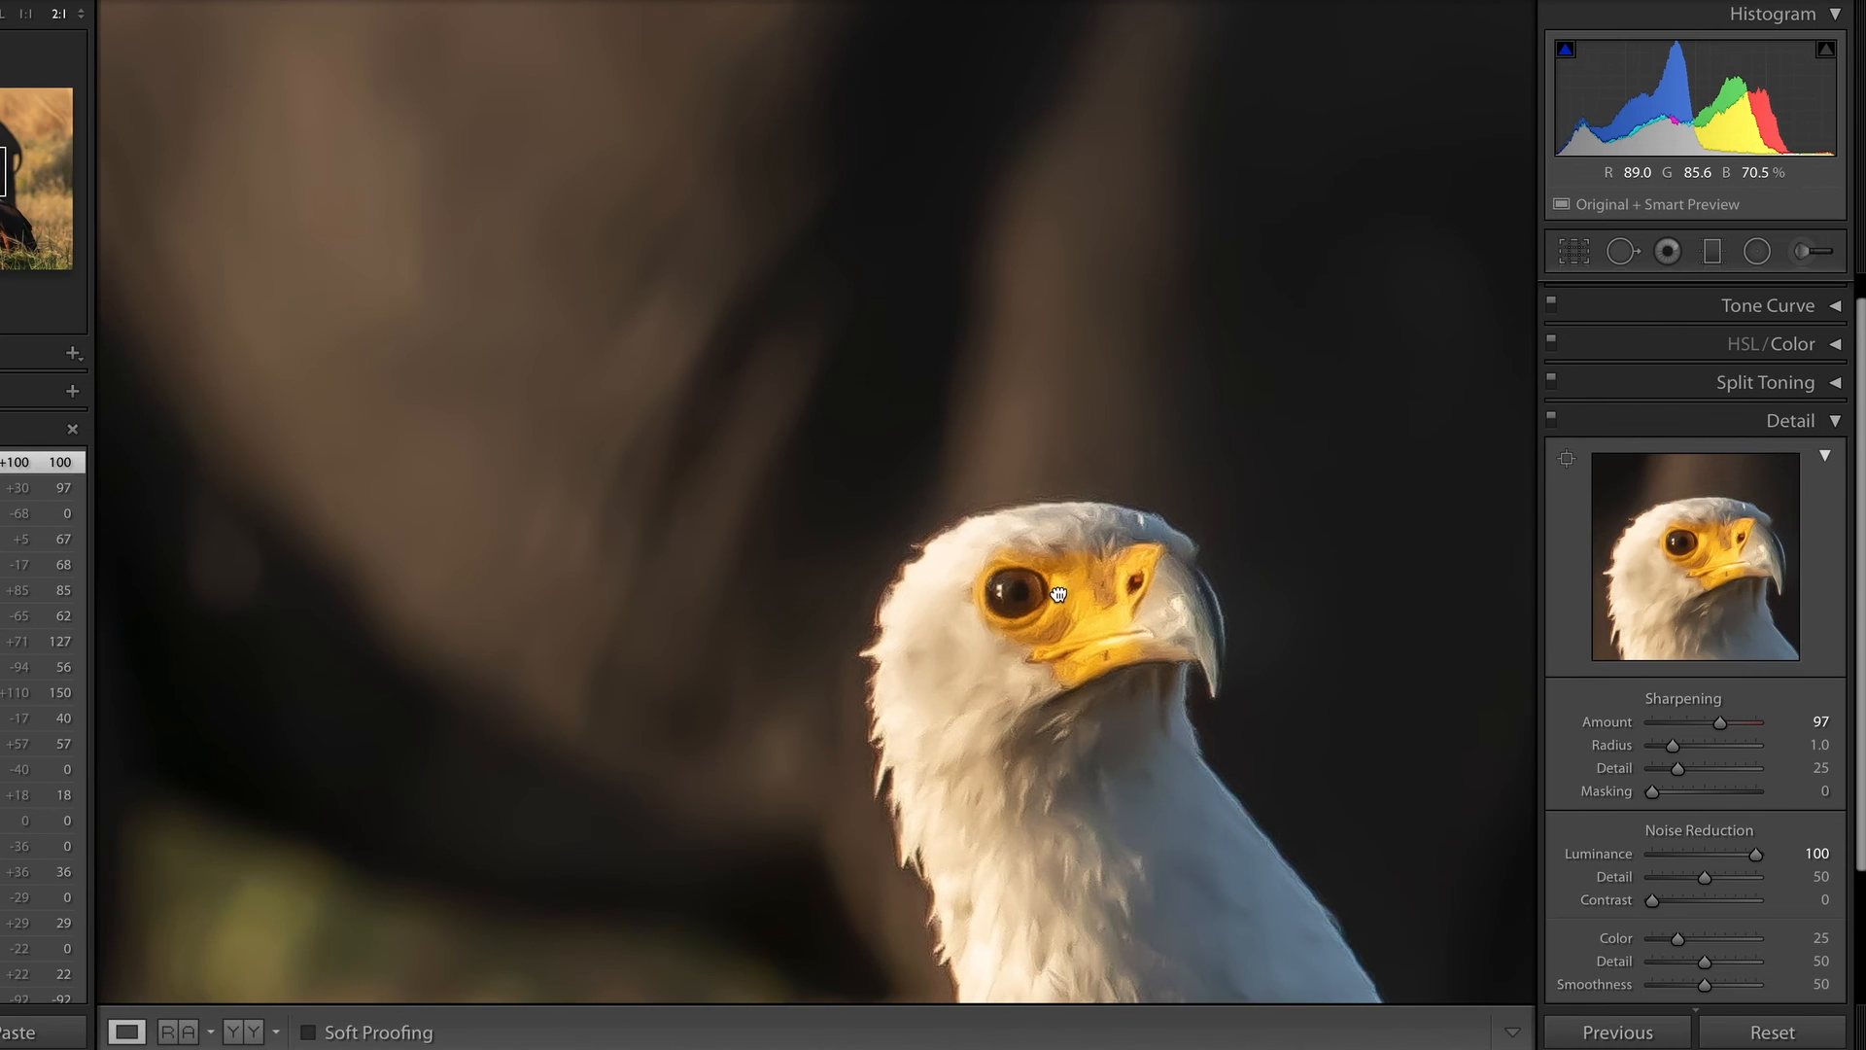
left_click(1059, 594)
left_click(1058, 476)
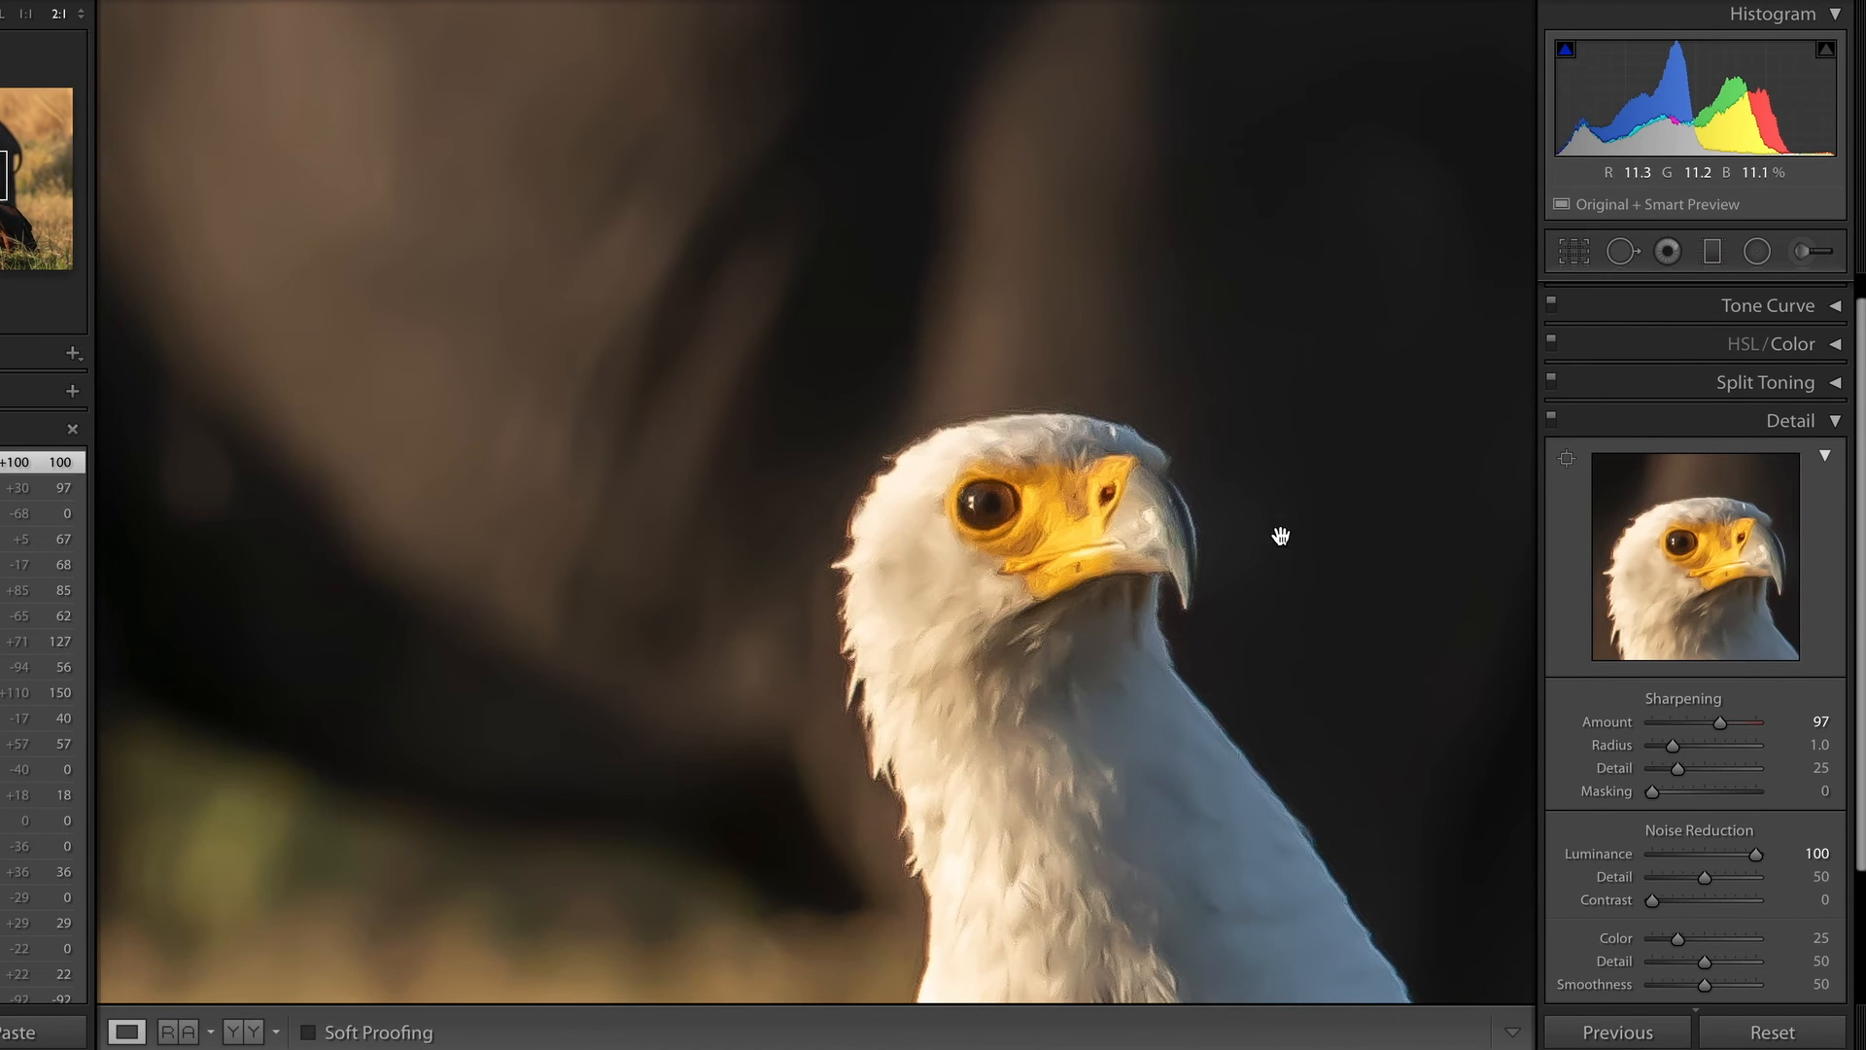
Set the noise reduction Luminance to 9 and raise it to 18
left_click(1662, 855)
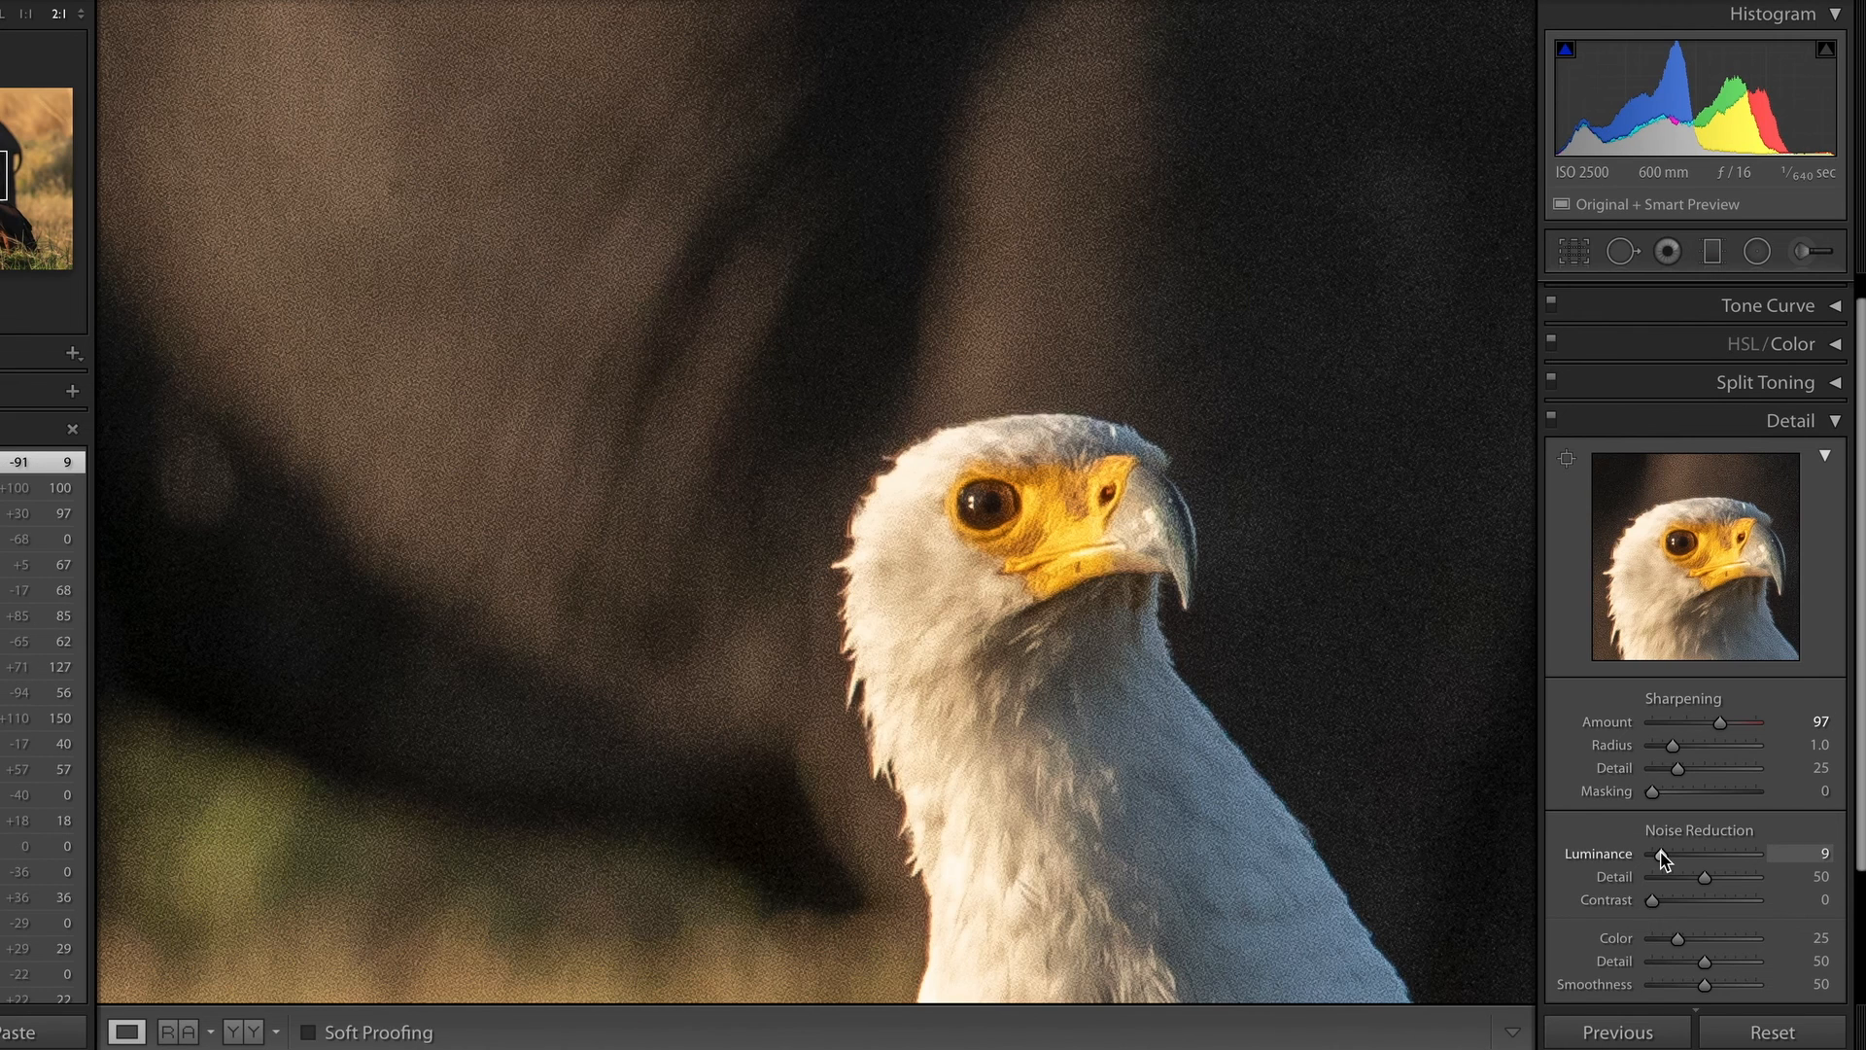
left_click_drag(1661, 854, 1670, 861)
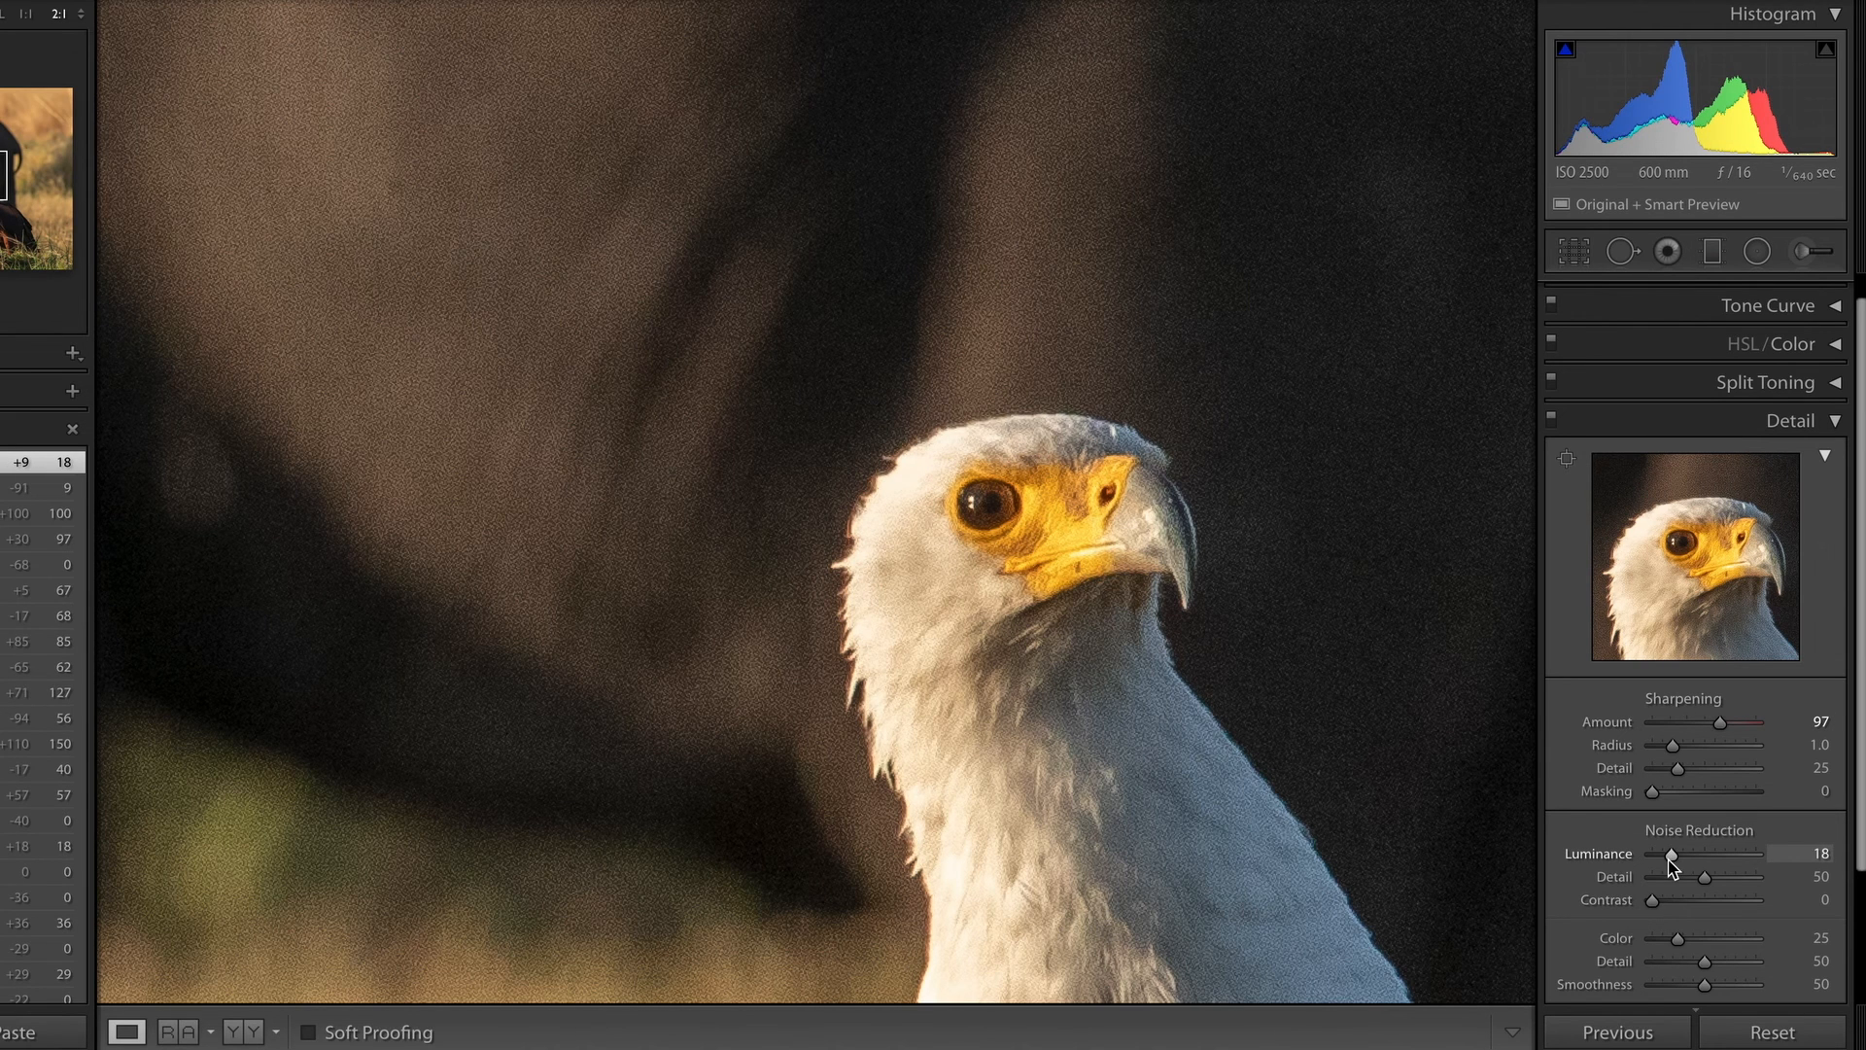